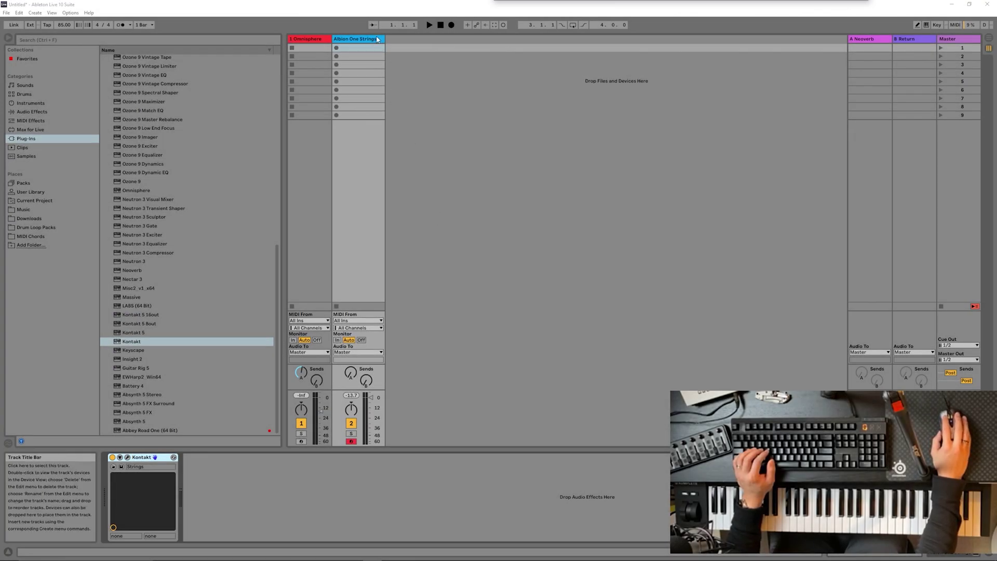
# Step: Record a four-bar chord clip in the first slot of the Albion One Strings track and open its notes for editing
pyautogui.click(365, 40)
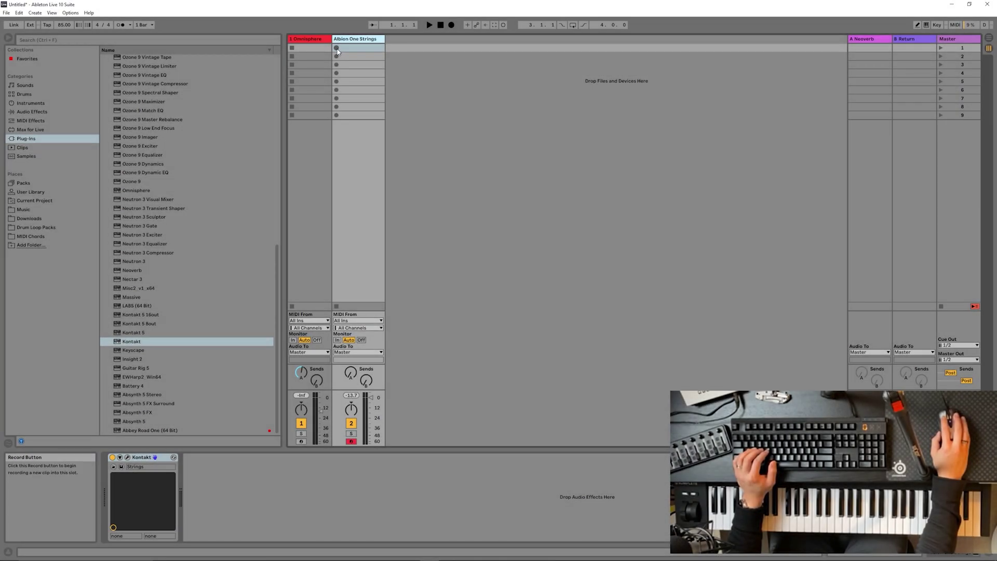
pyautogui.click(336, 48)
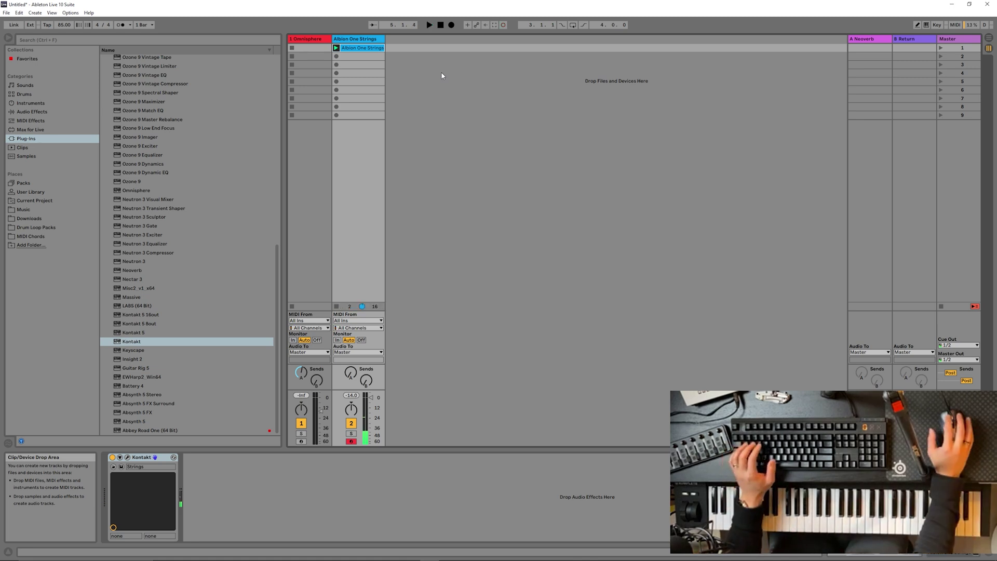
pyautogui.doubleClick(363, 48)
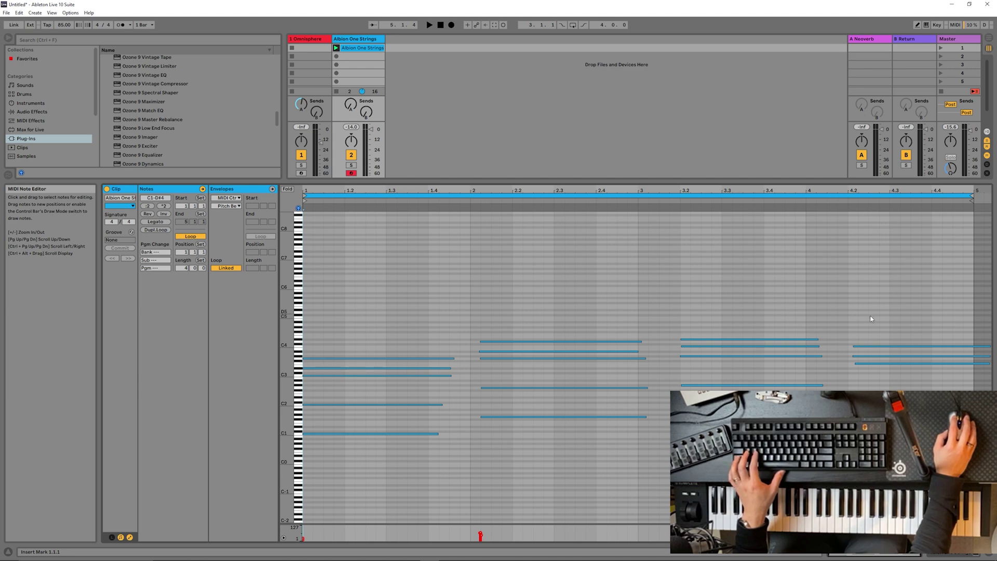
# Step: Set the note grid to a fixed 1 Bar and quantize all notes of the strings clip to it
pyautogui.click(435, 289)
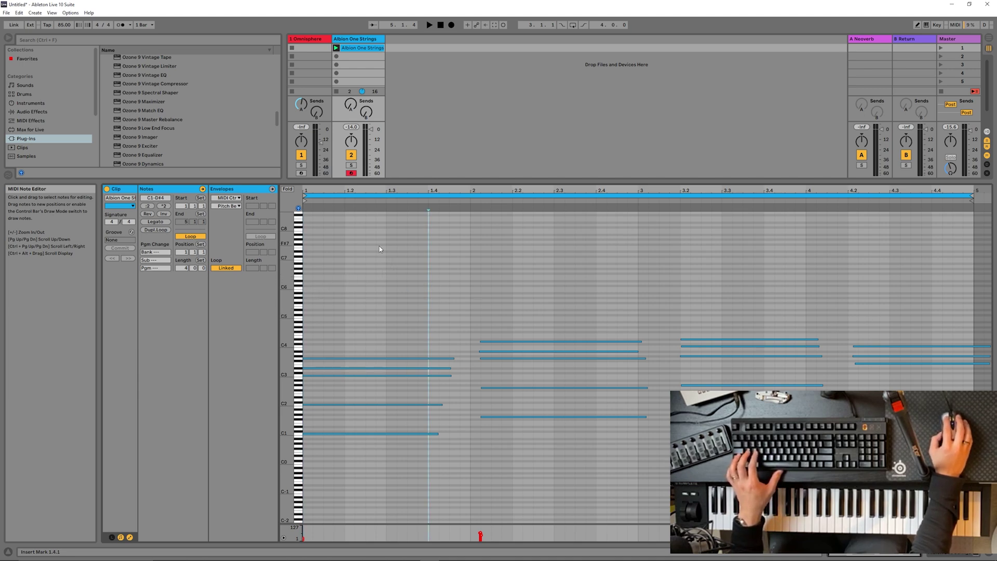
pyautogui.rightClick(338, 298)
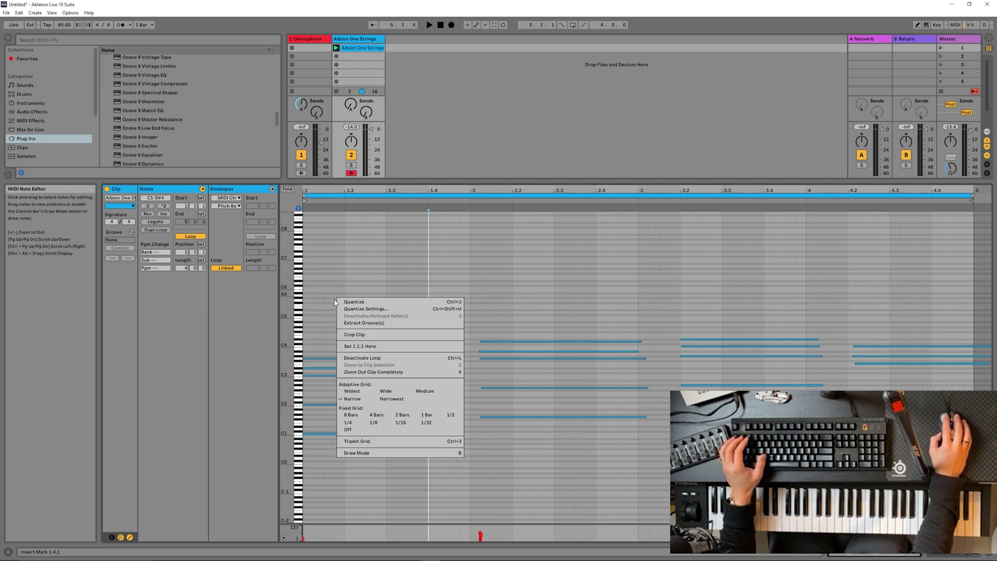
pyautogui.click(427, 415)
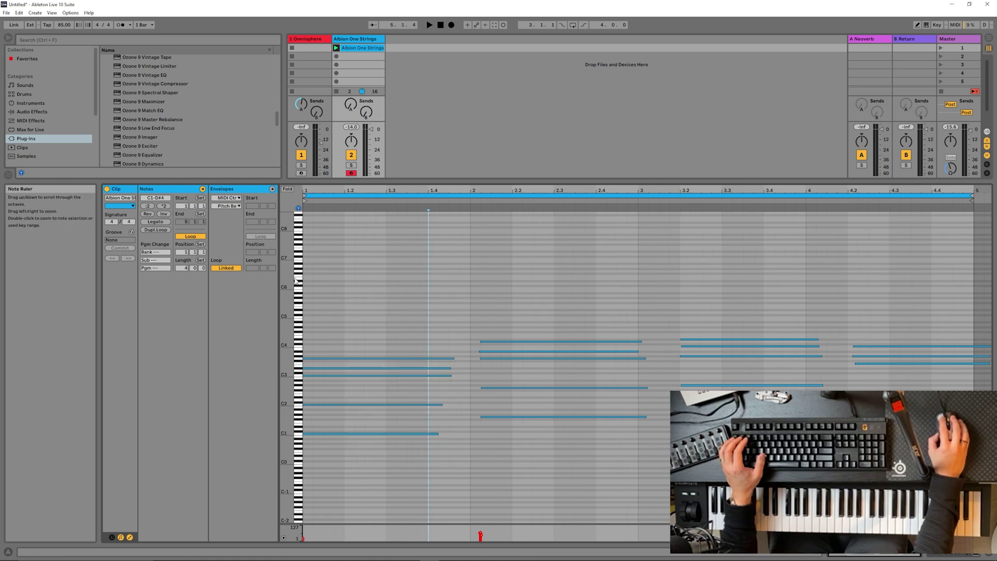
pyautogui.hotkey('ctrl', 'a')
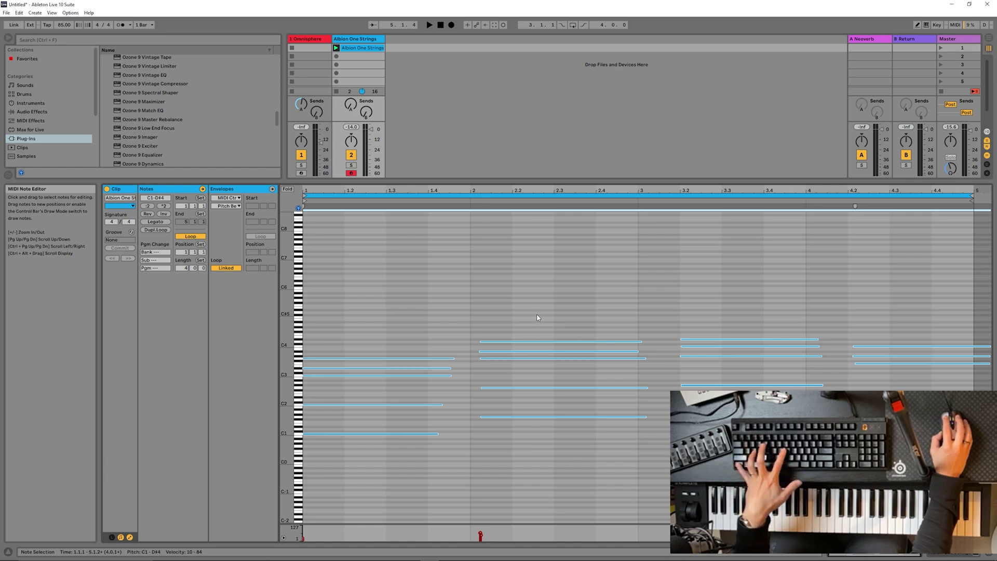
pyautogui.hotkey('ctrl', 'u')
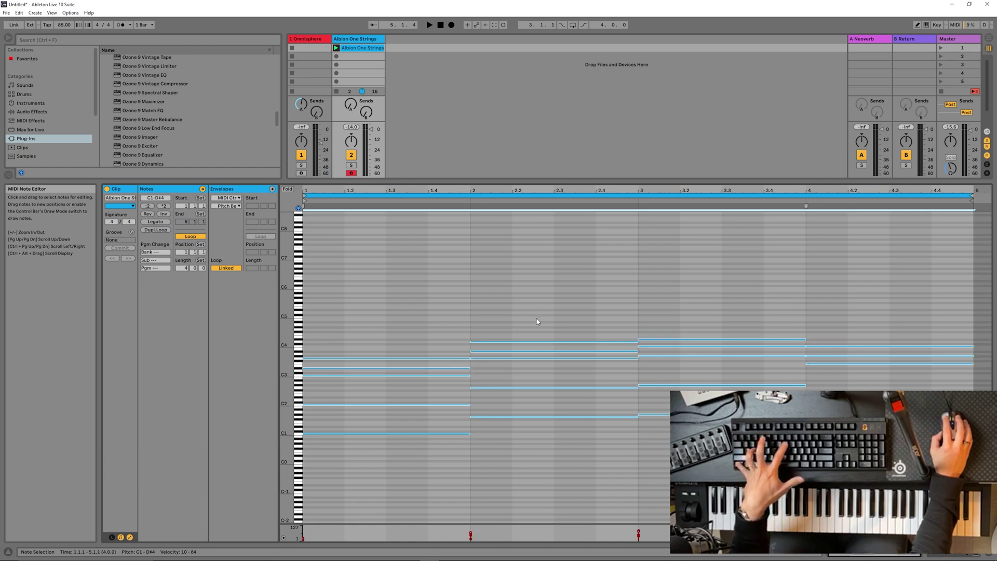
pyautogui.click(653, 319)
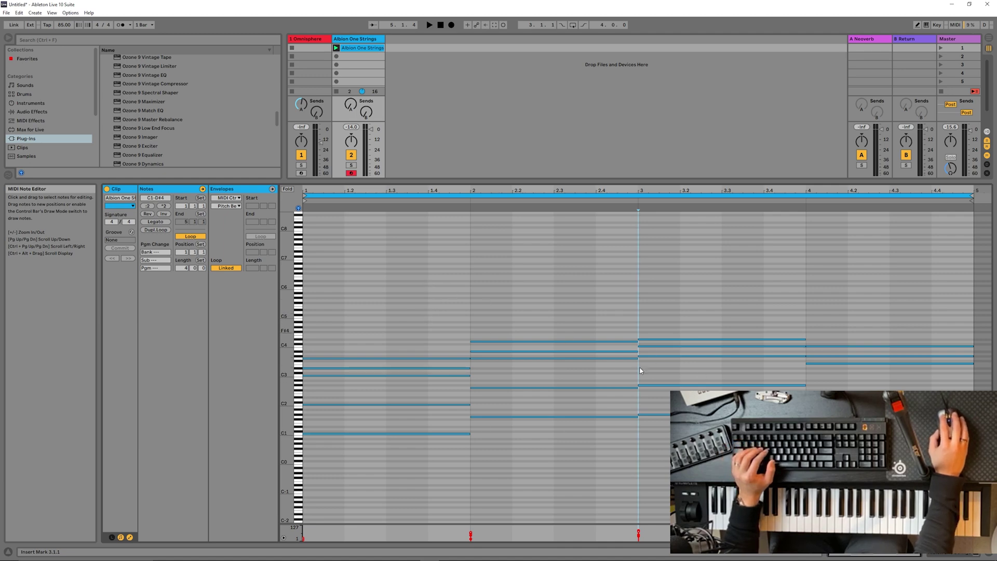
# Step: Play back the quantized strings chords from the second bar's insert mark, and stop playback
pyautogui.click(588, 374)
pyautogui.press('space')
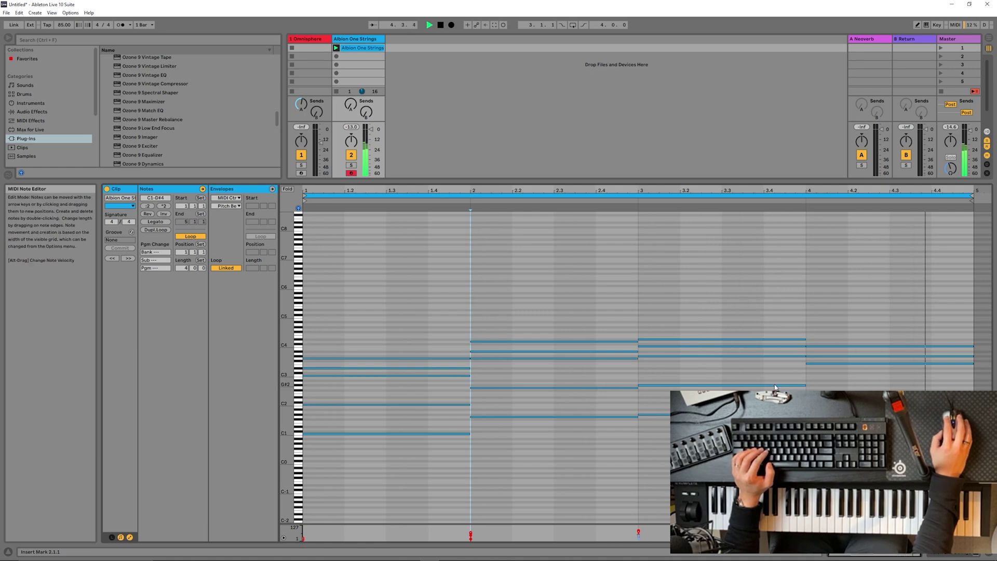
pyautogui.press('space')
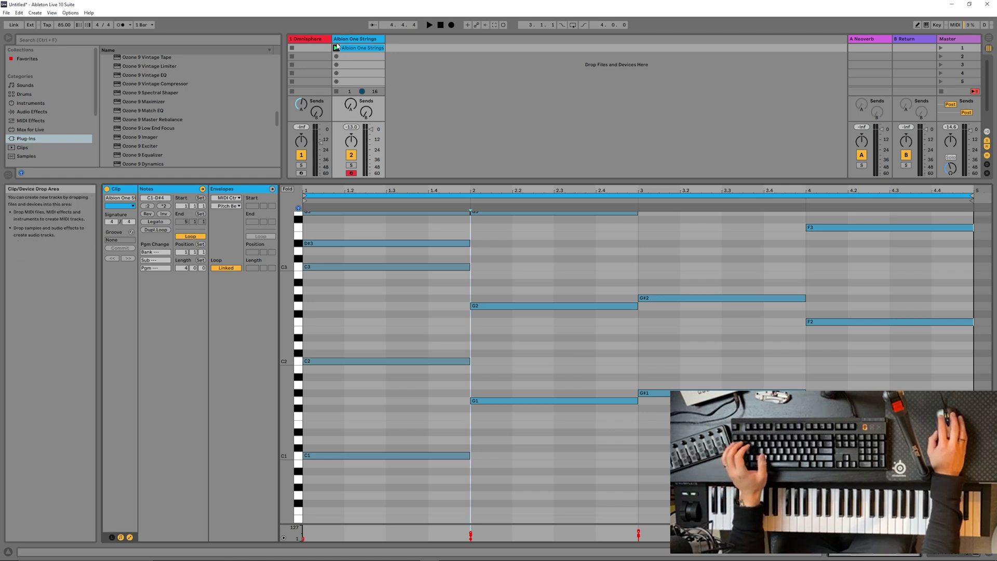
# Step: Show the Omnisphere instrument window on its track and arm only that track for recording
pyautogui.click(315, 40)
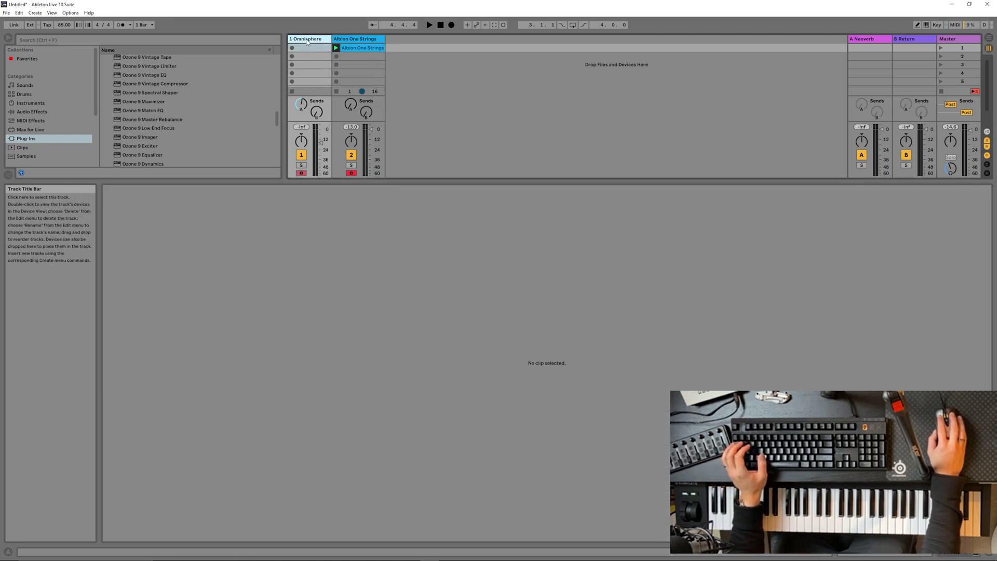
pyautogui.doubleClick(307, 41)
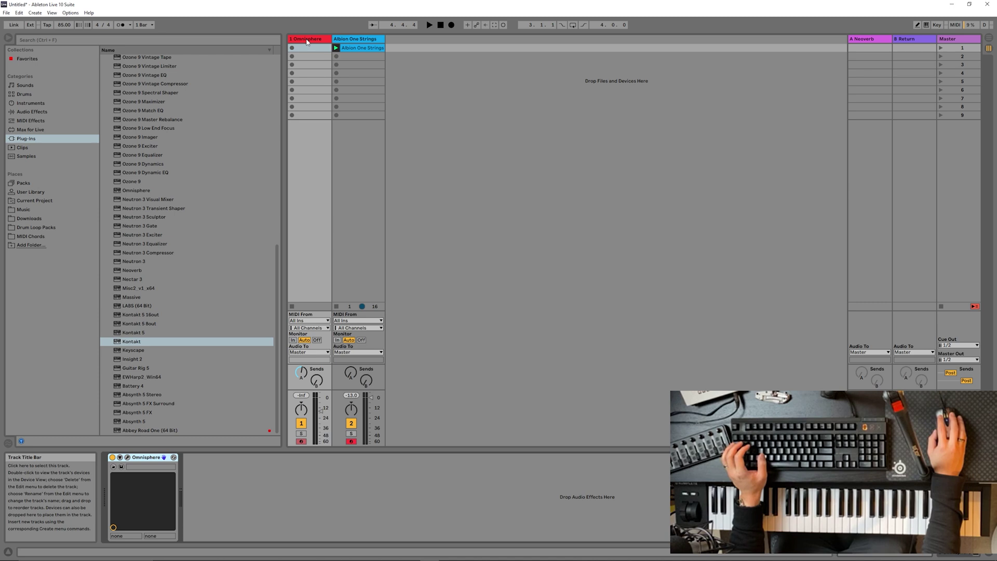
pyautogui.click(127, 457)
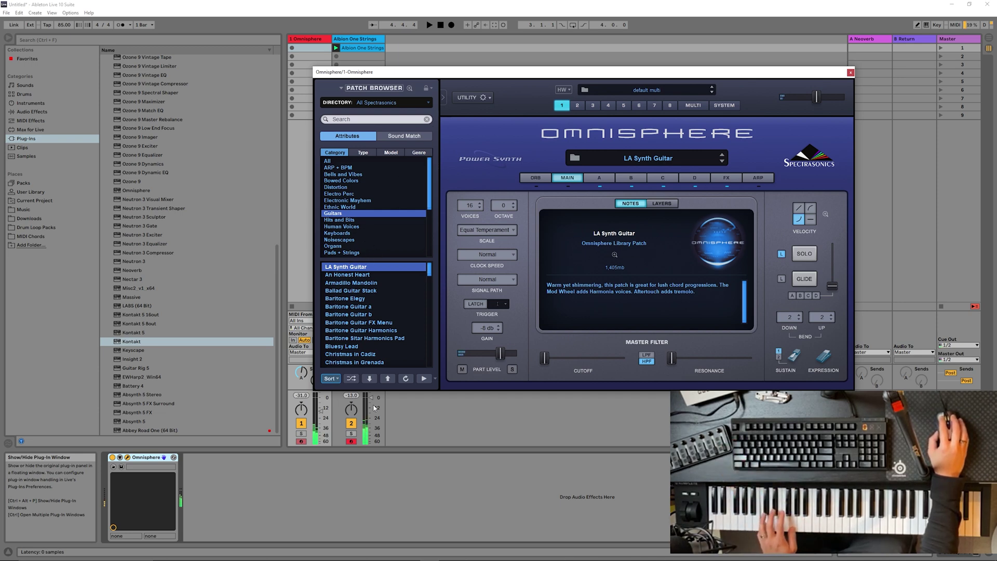
pyautogui.click(301, 442)
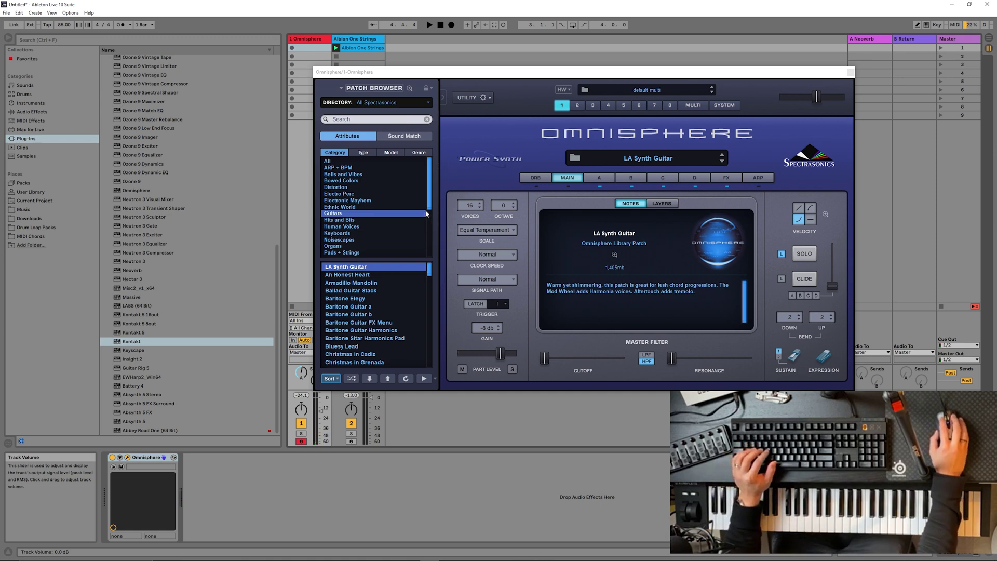
# Step: Search Omnisphere's patches for "breakdown tranquilizer", load Breakdown Tranquilizer Pluck, and hide the plug-in window
pyautogui.scroll(-4, 427, 218)
pyautogui.scroll(-2, 433, 229)
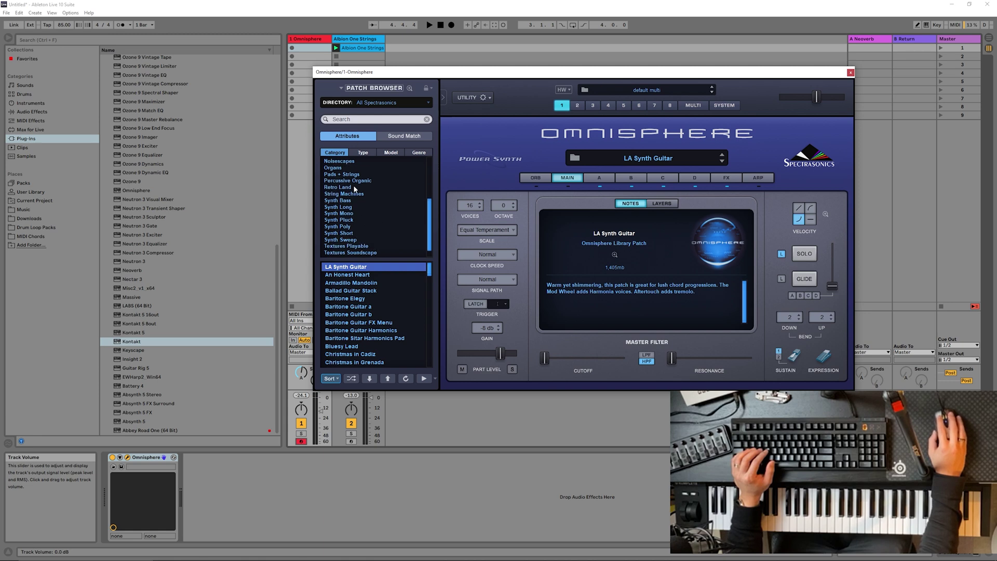
pyautogui.click(346, 221)
pyautogui.click(370, 119)
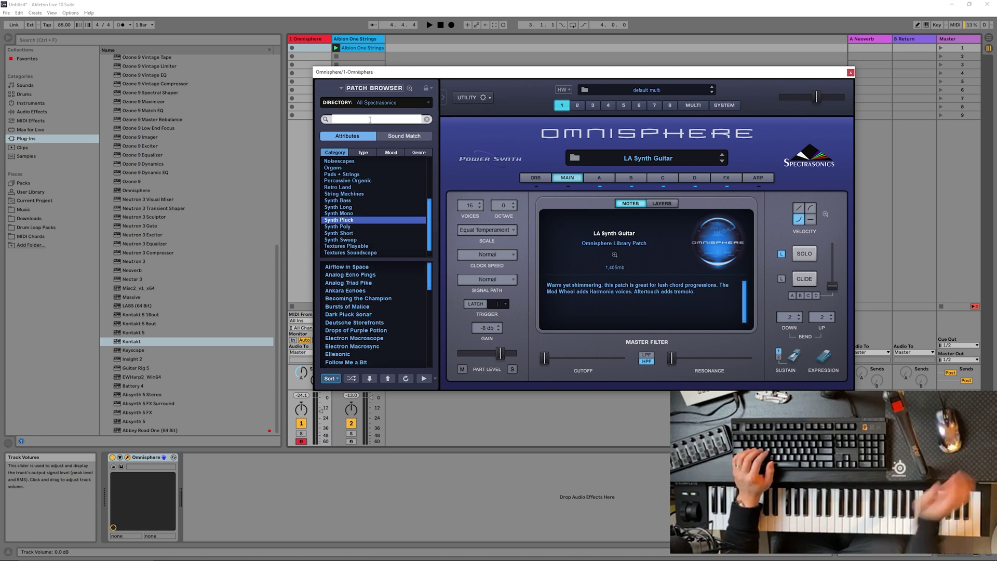
pyautogui.write('break')
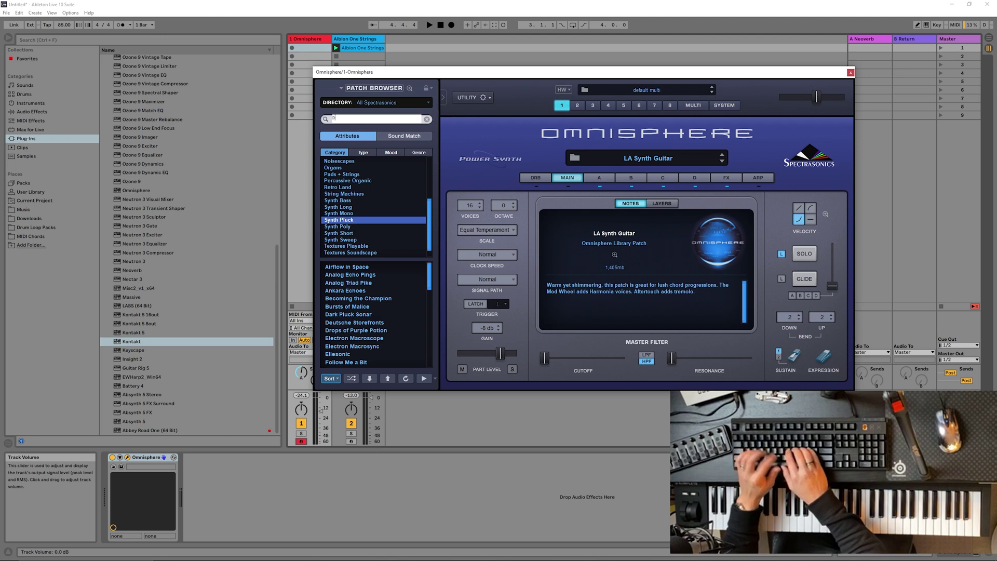
pyautogui.write('down tranquiliz')
pyautogui.write('er')
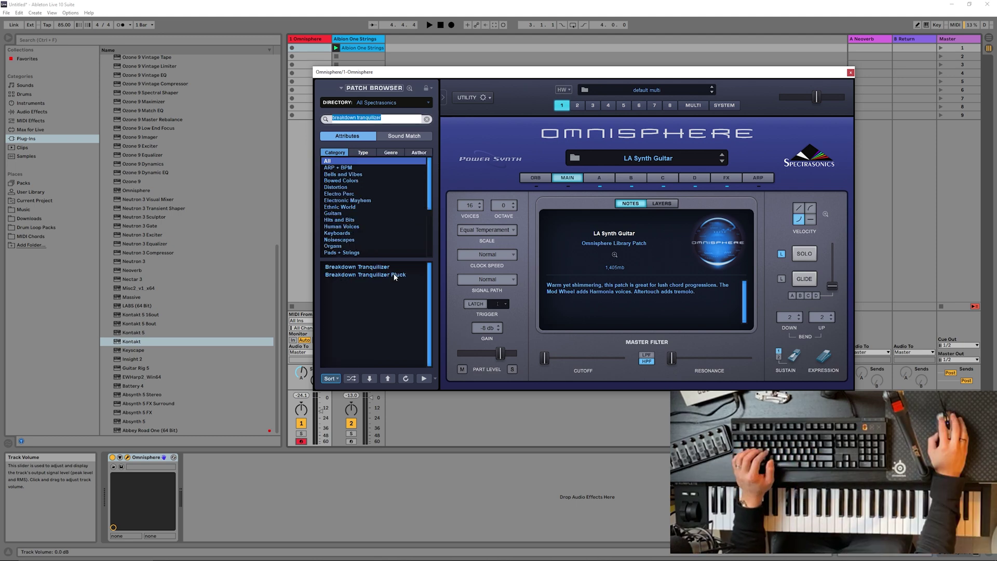
pyautogui.click(396, 275)
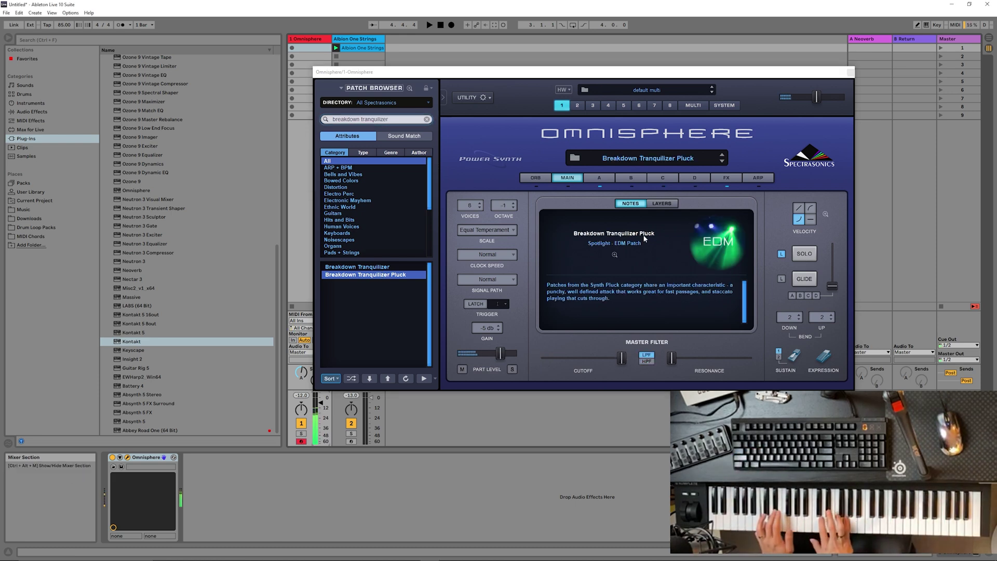
pyautogui.hotkey('ctrl', 'alt', 'p')
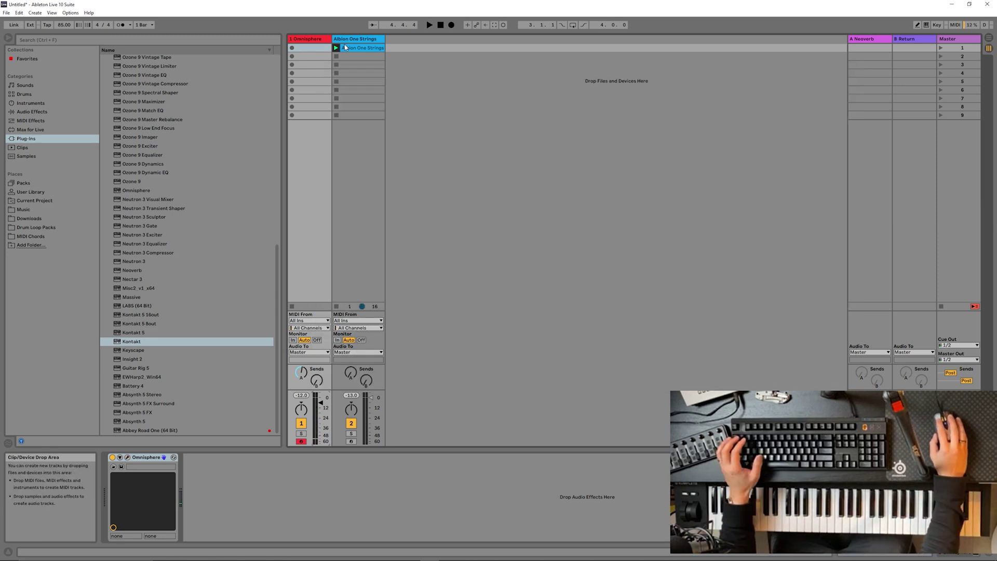
pyautogui.click(345, 40)
pyautogui.click(319, 40)
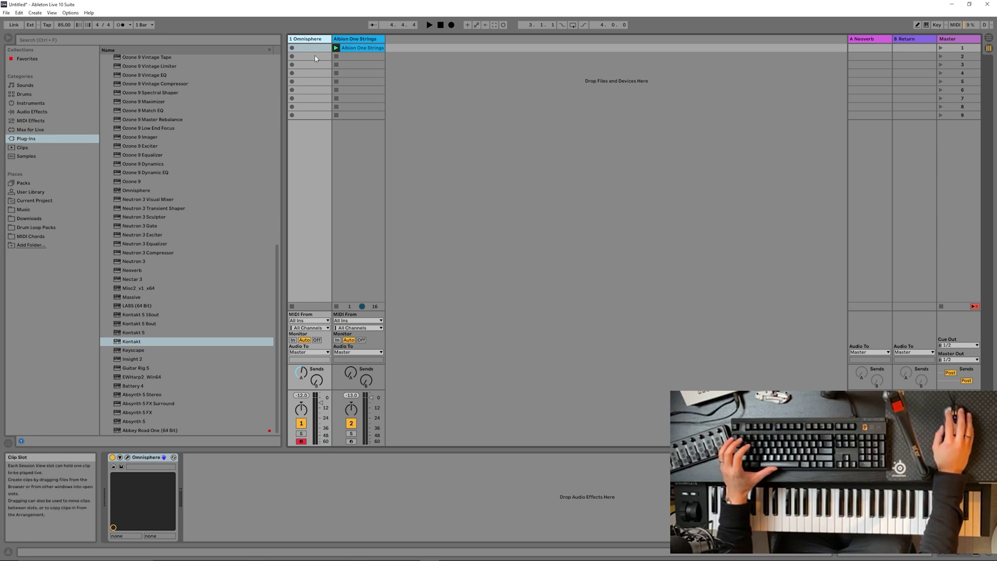
pyautogui.click(277, 258)
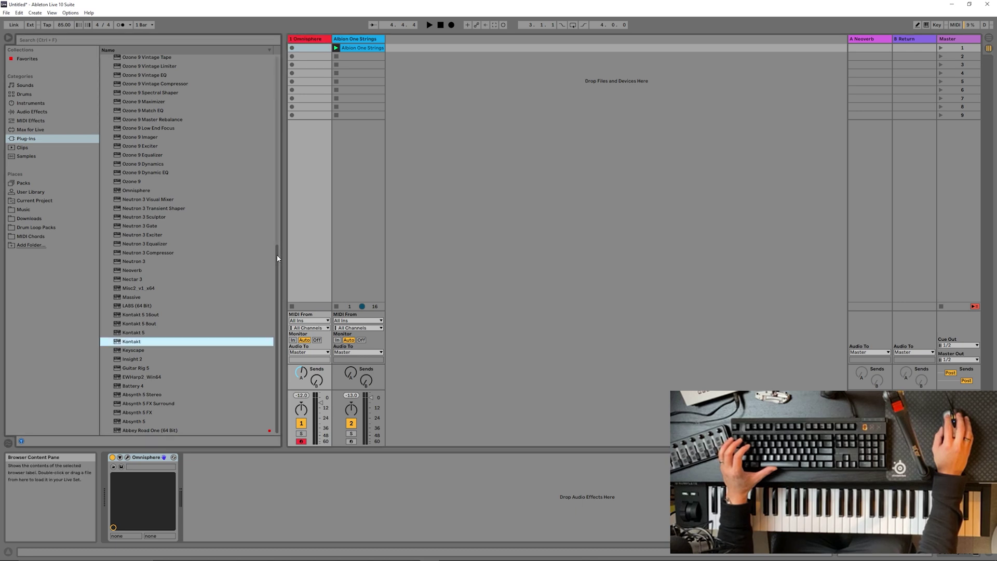
pyautogui.moveTo(277, 253)
pyautogui.mouseDown()
pyautogui.moveTo(282, 235)
pyautogui.moveTo(282, 256)
pyautogui.mouseUp()
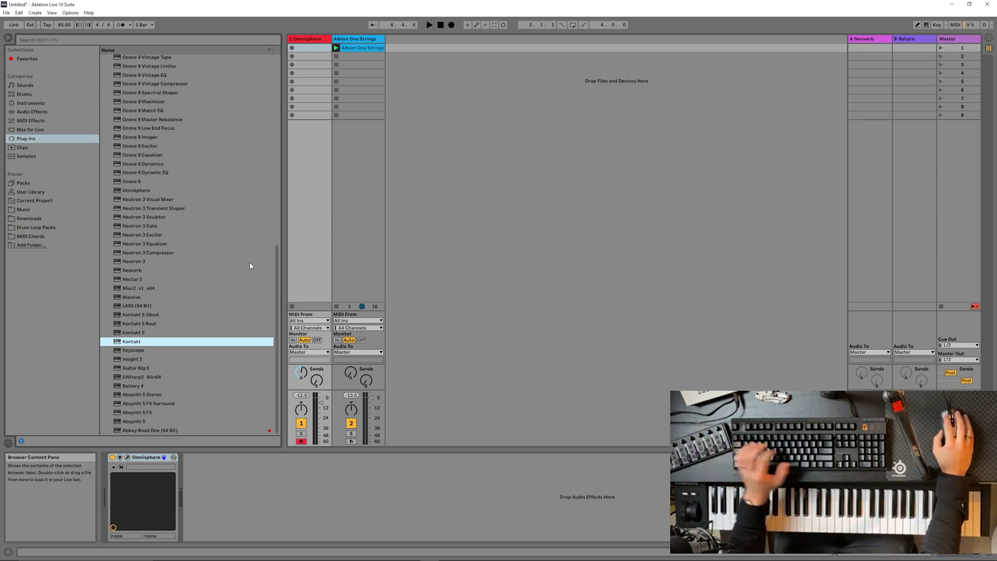
pyautogui.scroll(1, 201, 256)
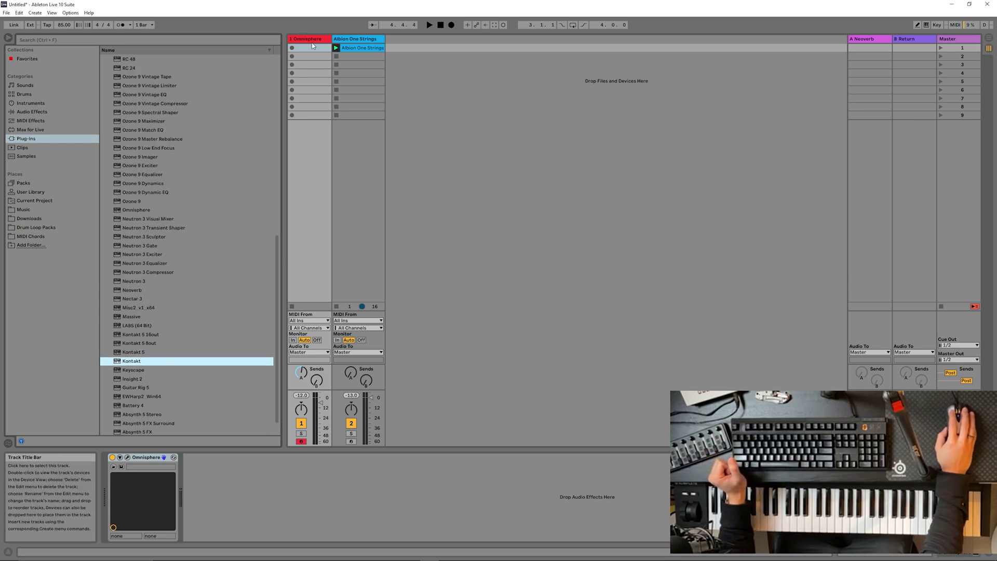
# Step: Rename the recorded clip on the Albion One Strings track as "Chord Progression"
pyautogui.click(366, 51)
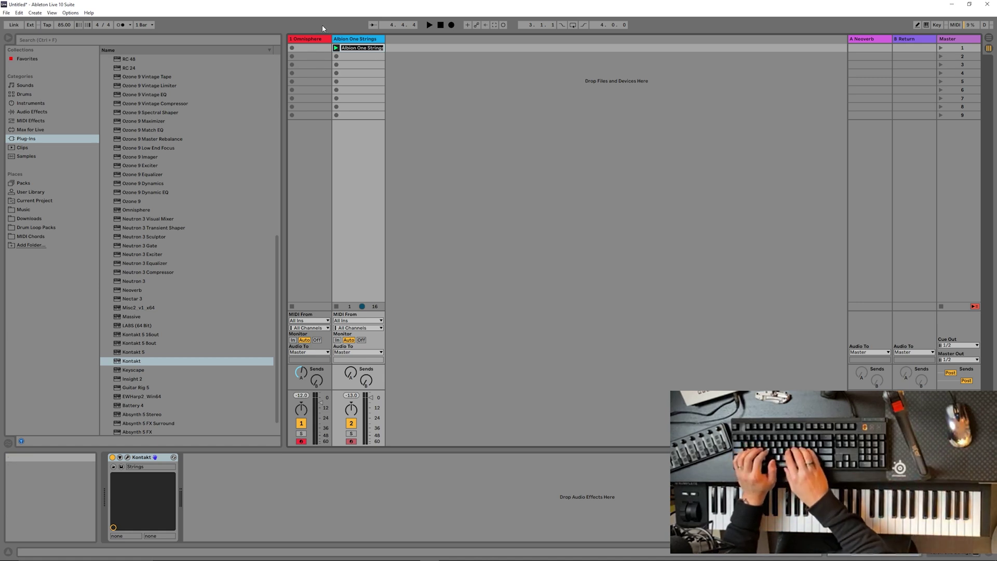
pyautogui.write('Chord Progre')
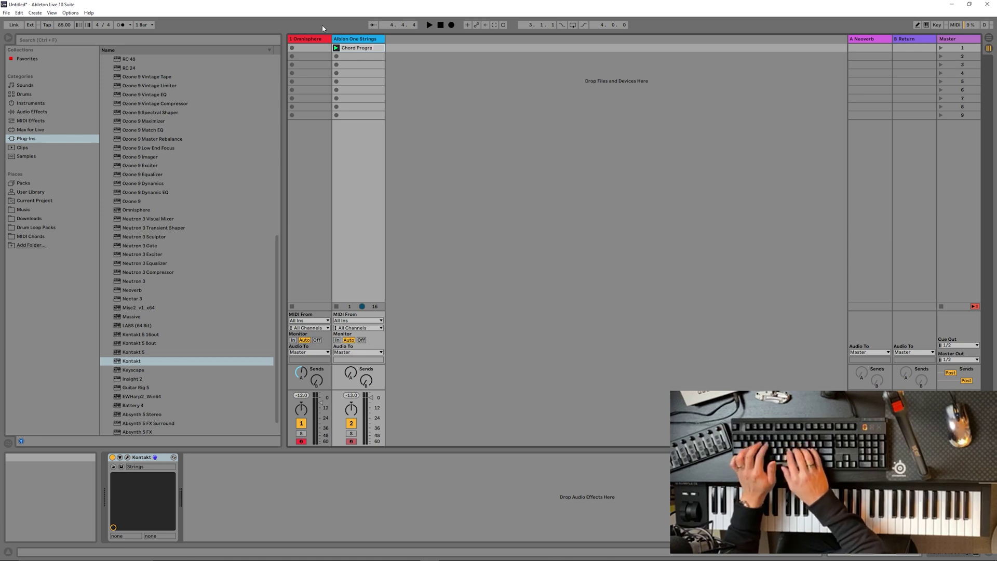
pyautogui.write('ssion')
pyautogui.press('Return')
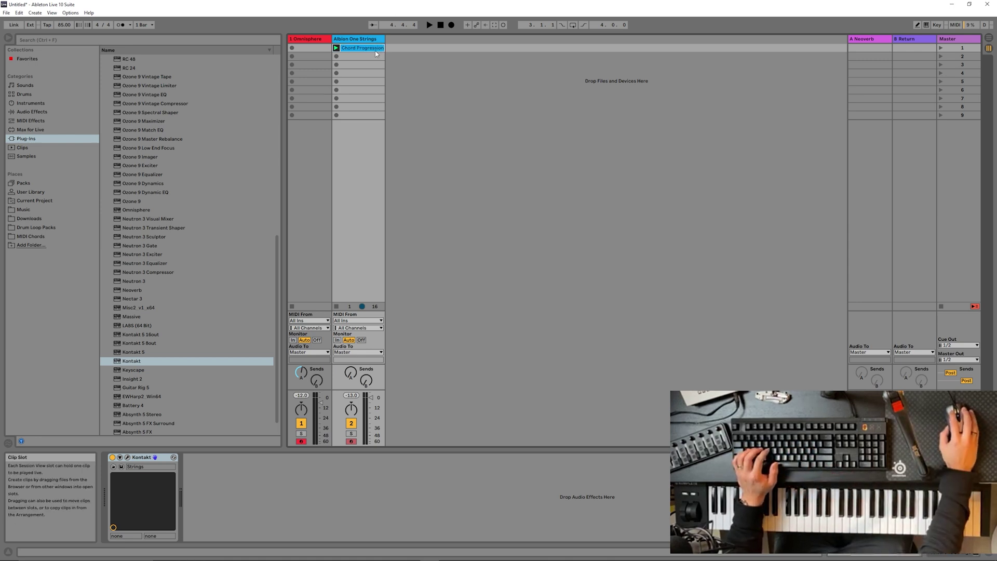
# Step: Copy the Chord Progression clip into the first slot of the Omnisphere track, and play scene 1 before stopping all clips
pyautogui.hotkey('ctrl', 'c')
pyautogui.click(314, 49)
pyautogui.hotkey('ctrl', 'v')
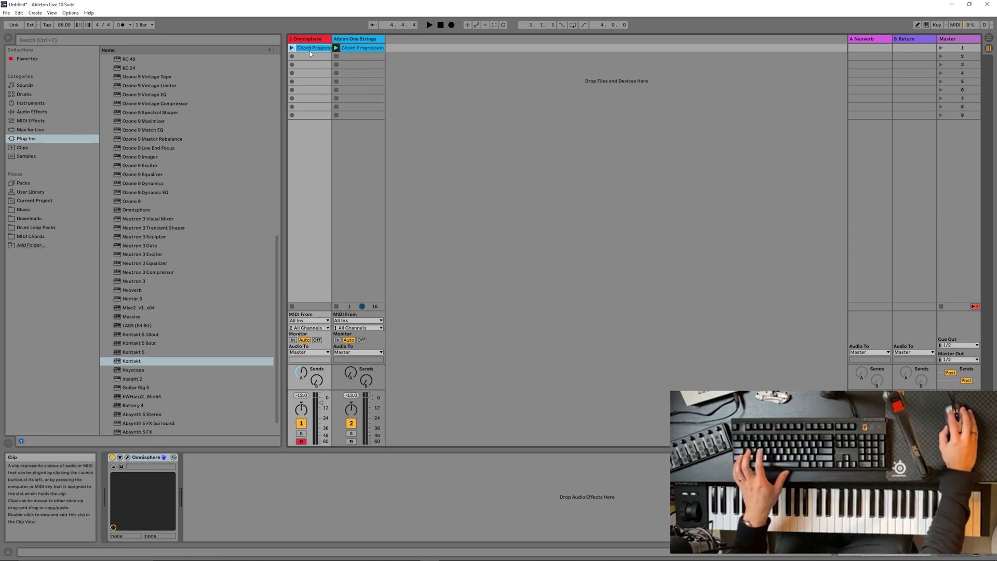
pyautogui.click(940, 48)
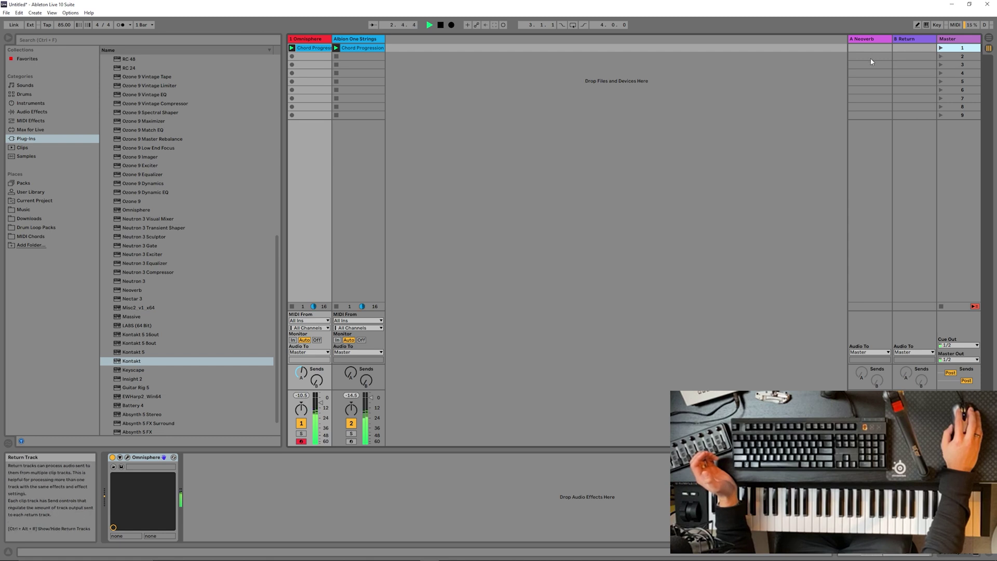
pyautogui.click(941, 306)
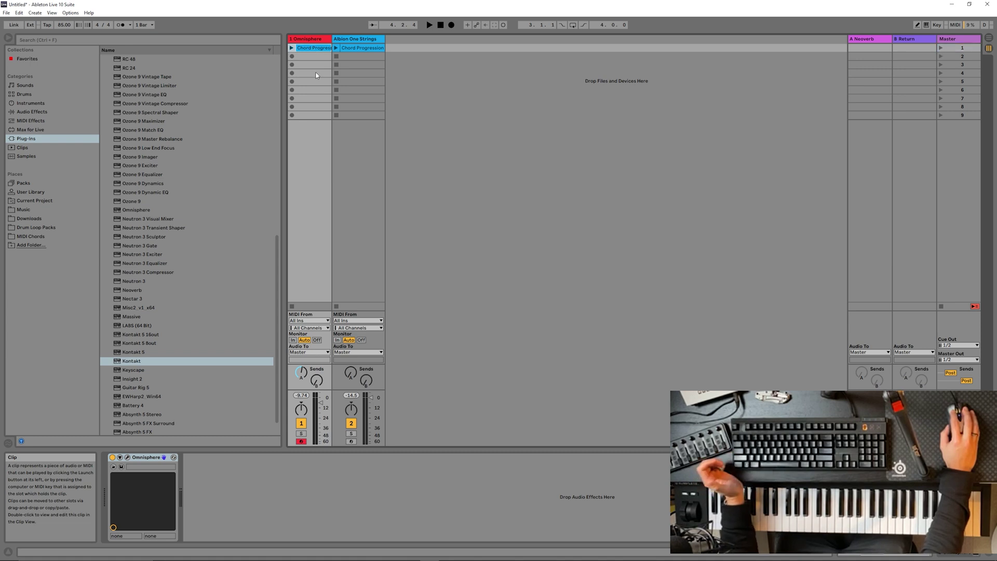
# Step: Add the Arpeggiator MIDI effect before Omnisphere on its track and launch scene 1 to hear it
pyautogui.click(32, 120)
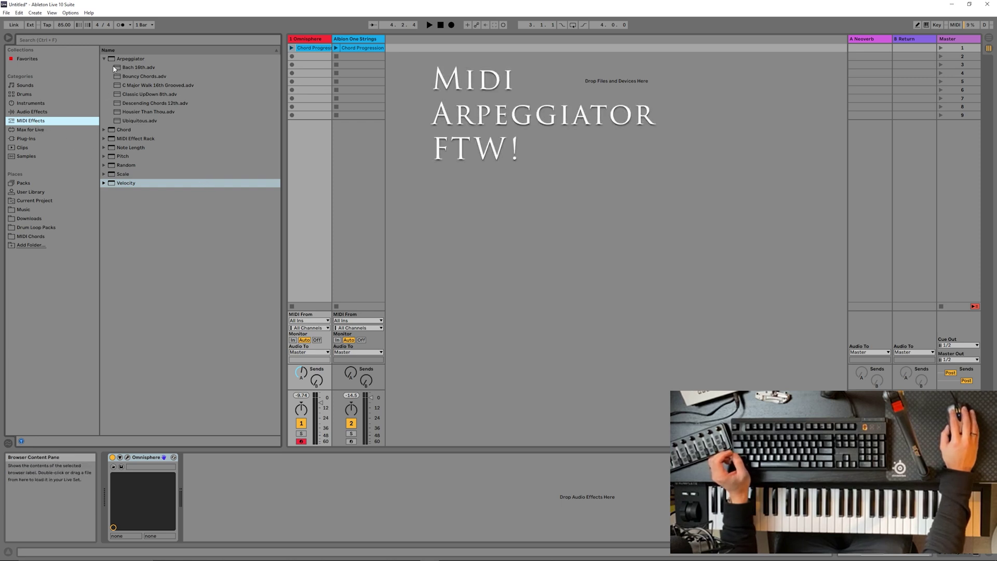
pyautogui.click(138, 59)
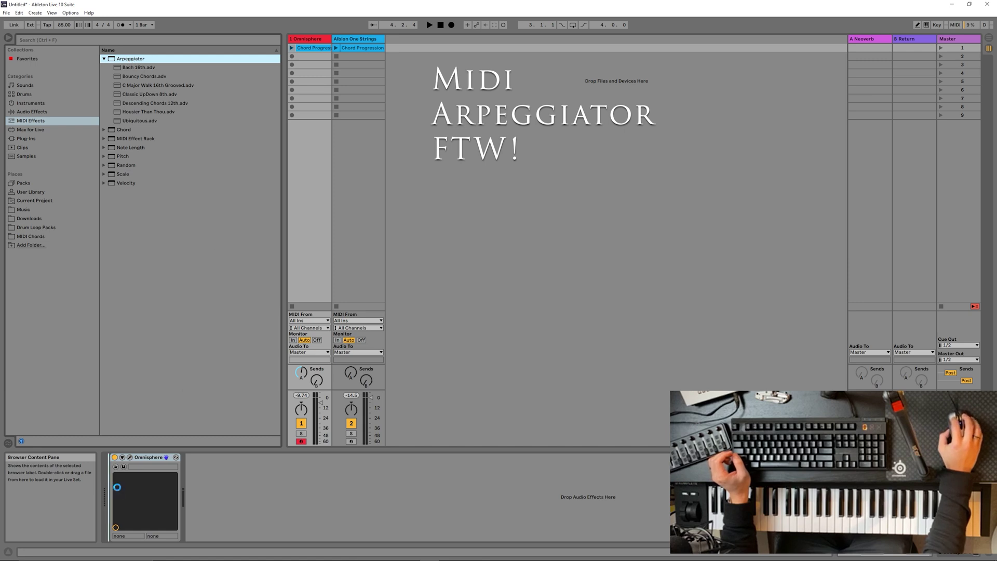
pyautogui.moveTo(117, 490); pyautogui.dragTo(116, 490)
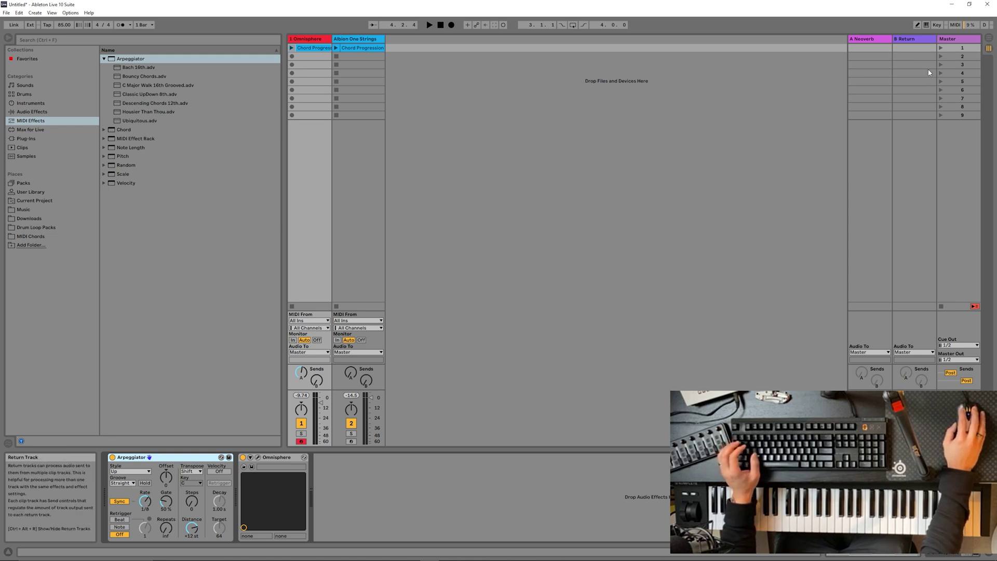
pyautogui.click(941, 48)
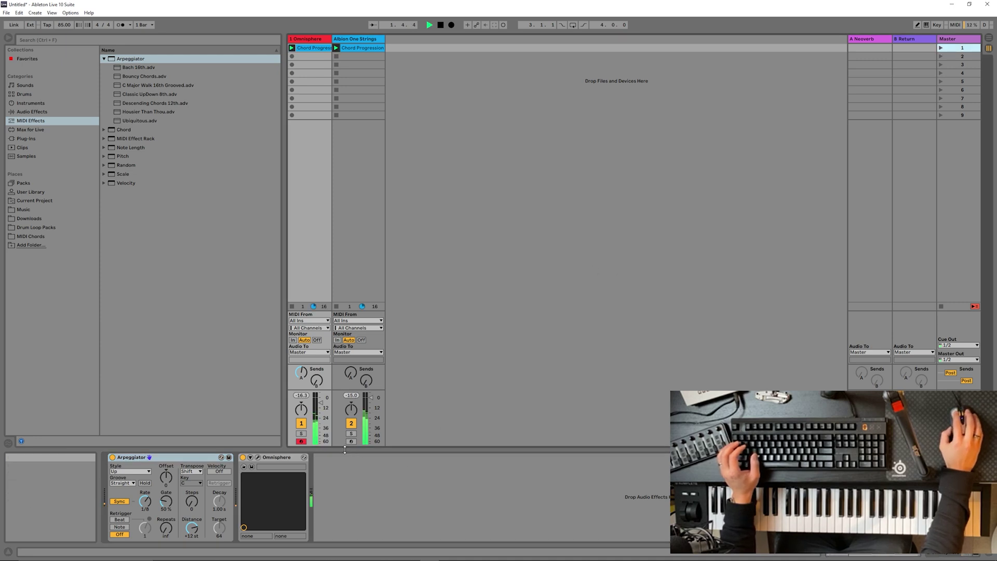
# Step: Set the Omnisphere track's volume to -1.8 dB, and replay scene 1 before stopping playback
pyautogui.click(440, 24)
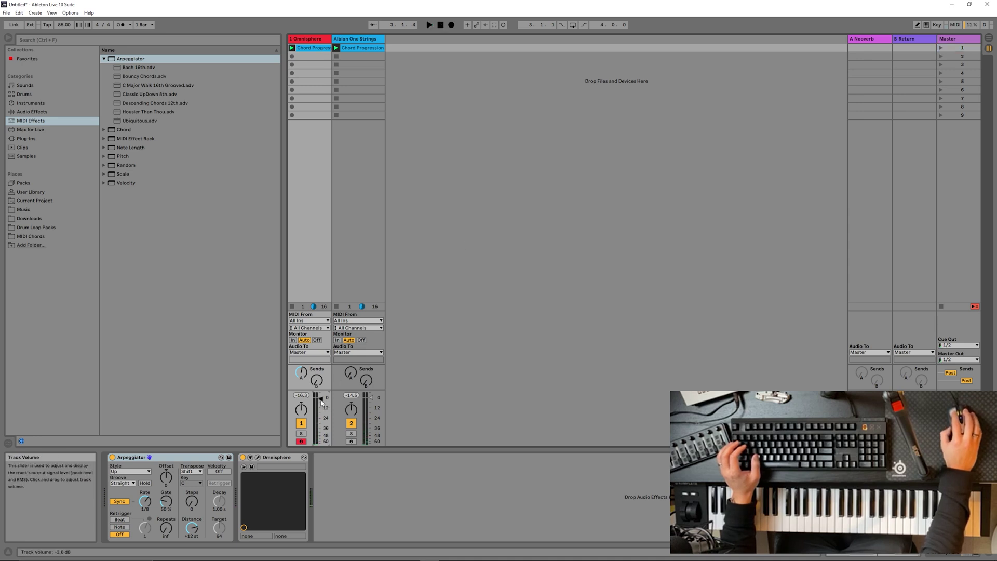
pyautogui.click(940, 47)
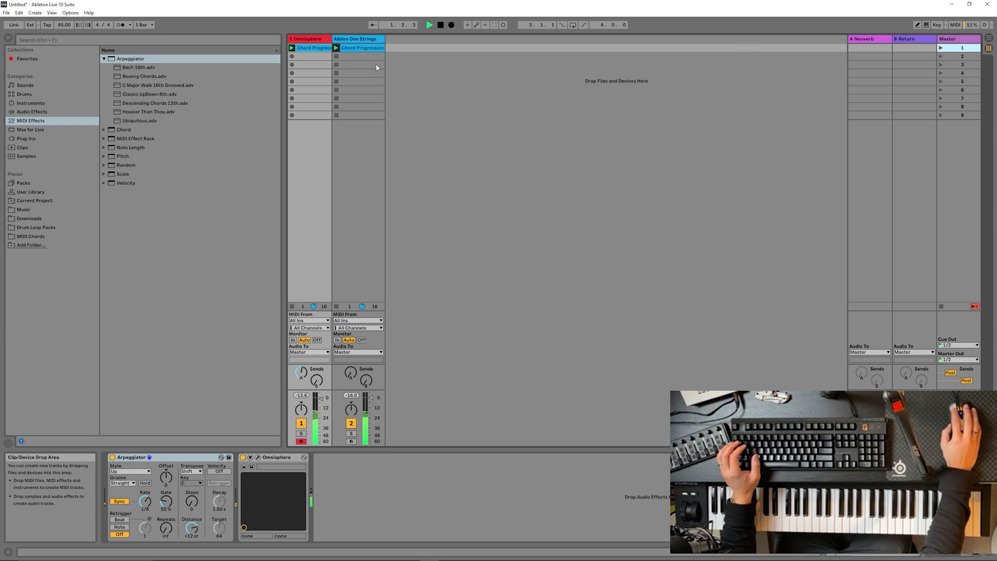
pyautogui.click(440, 25)
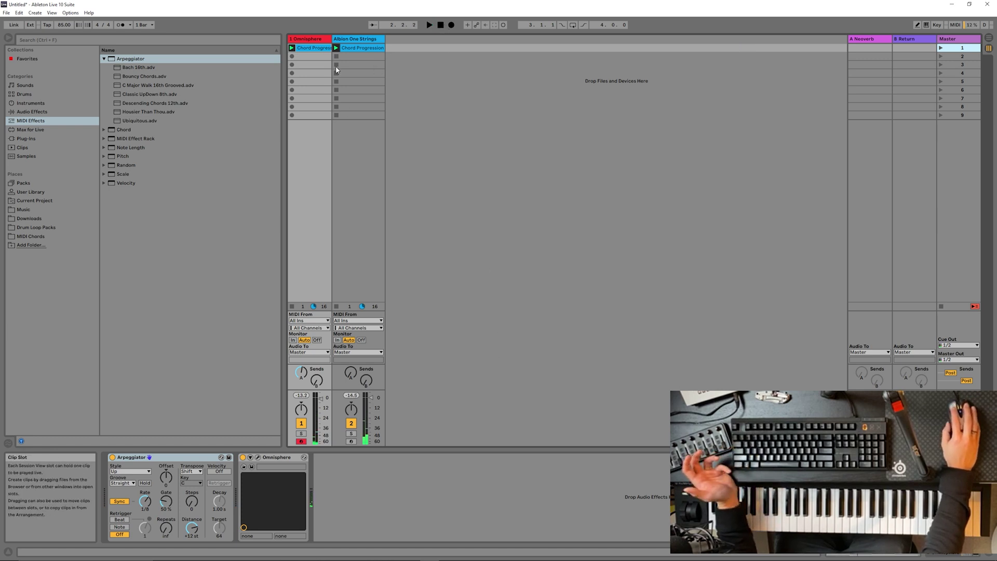
# Step: Open the Omnisphere track's Chord Progression clip to review its notes, return playback to the start, and shrink the note editor
pyautogui.doubleClick(326, 49)
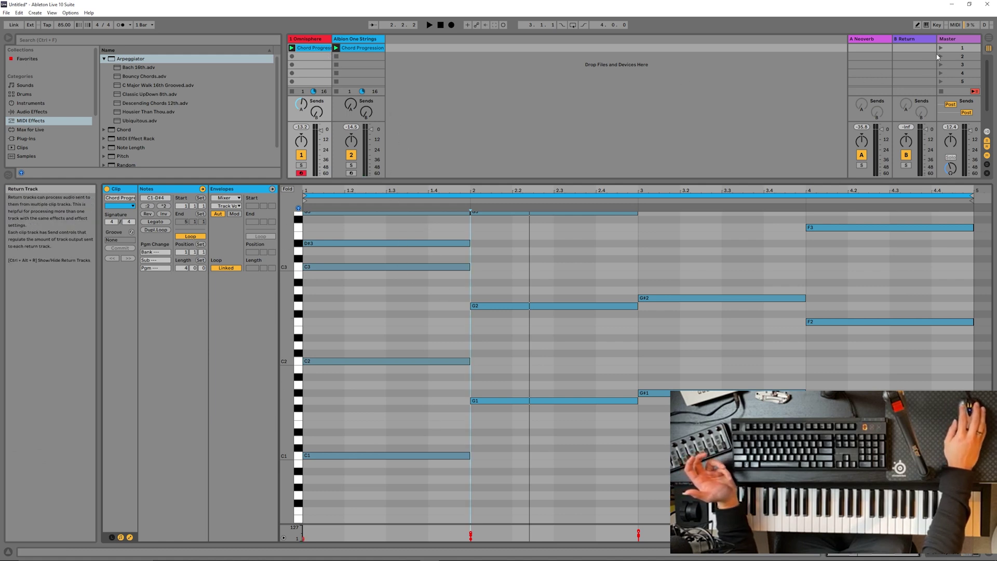
pyautogui.click(441, 25)
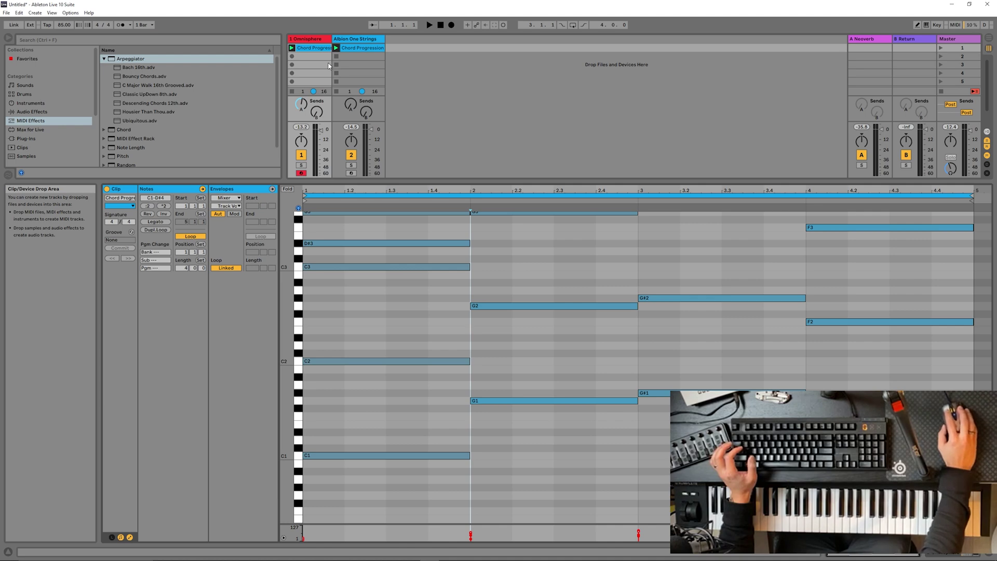
pyautogui.moveTo(350, 181); pyautogui.dragTo(351, 447)
# Step: Set the Arpeggiator's rate to 1/16 on the Omnisphere track, and listen to scene 1 before stopping playback
pyautogui.click(322, 44)
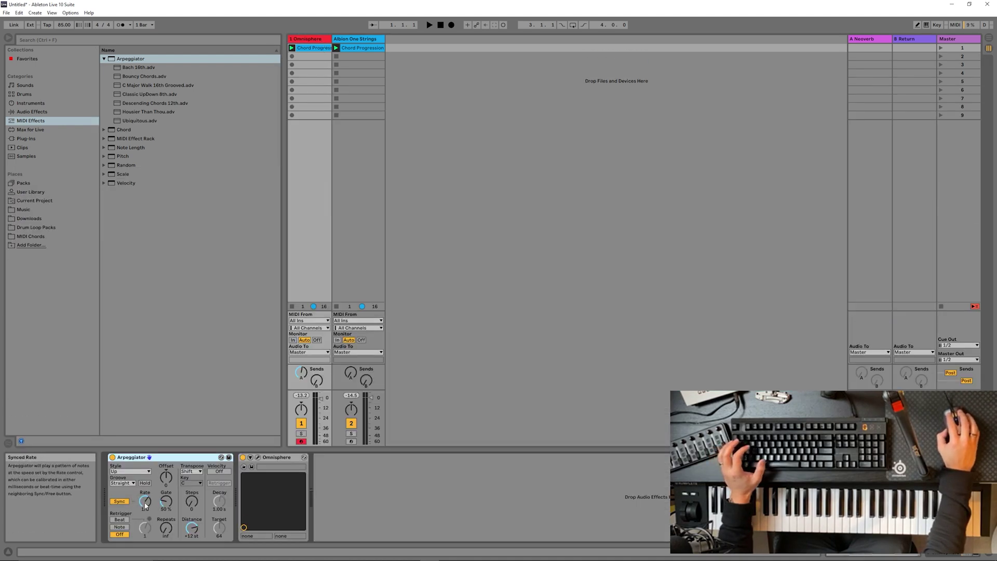
pyautogui.click(147, 500)
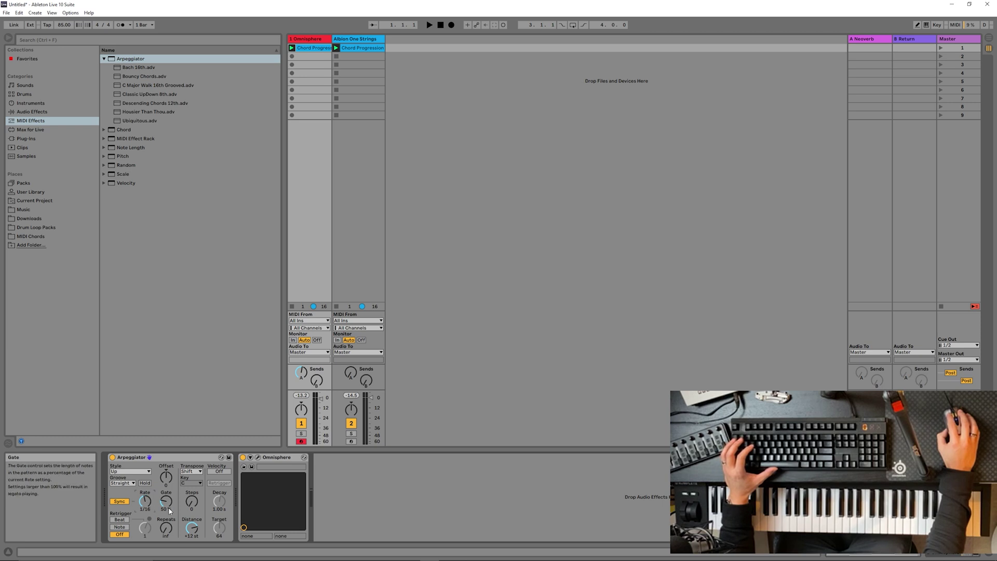
pyautogui.click(941, 48)
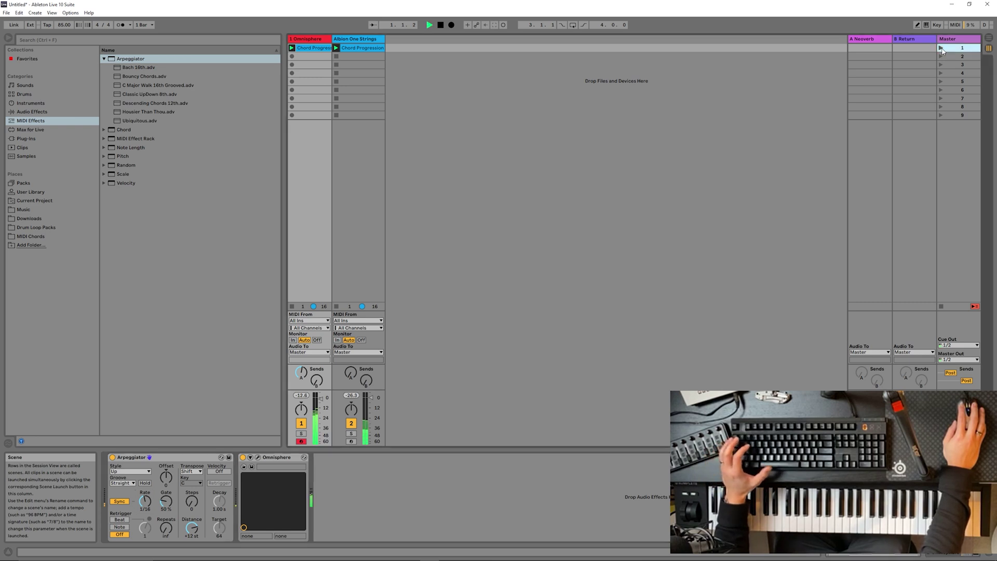
pyautogui.click(441, 25)
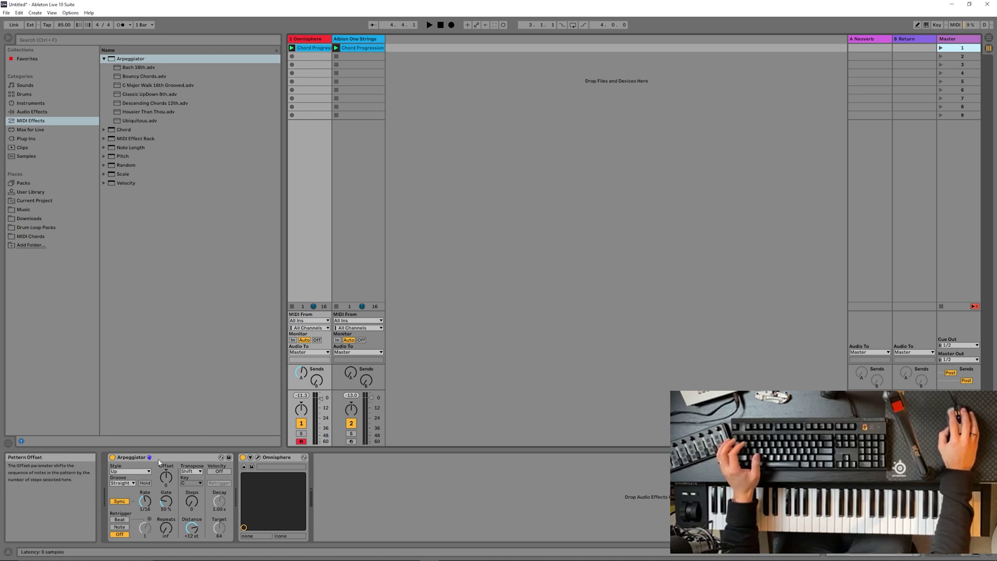
# Step: Set the Arpeggiator's style to Chord Trigger and its steps to 3, playing scene 1 after each change
pyautogui.click(136, 472)
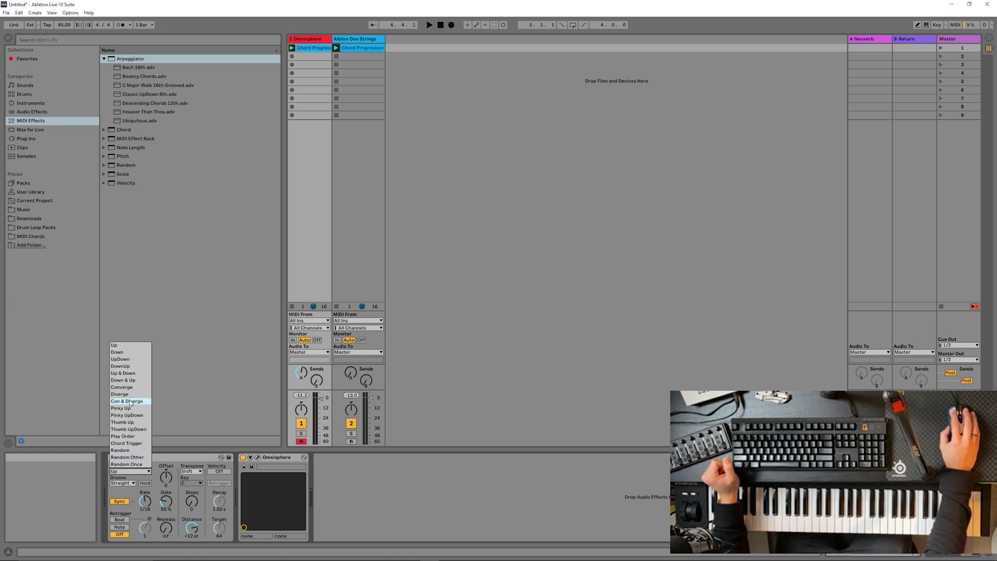
pyautogui.click(133, 443)
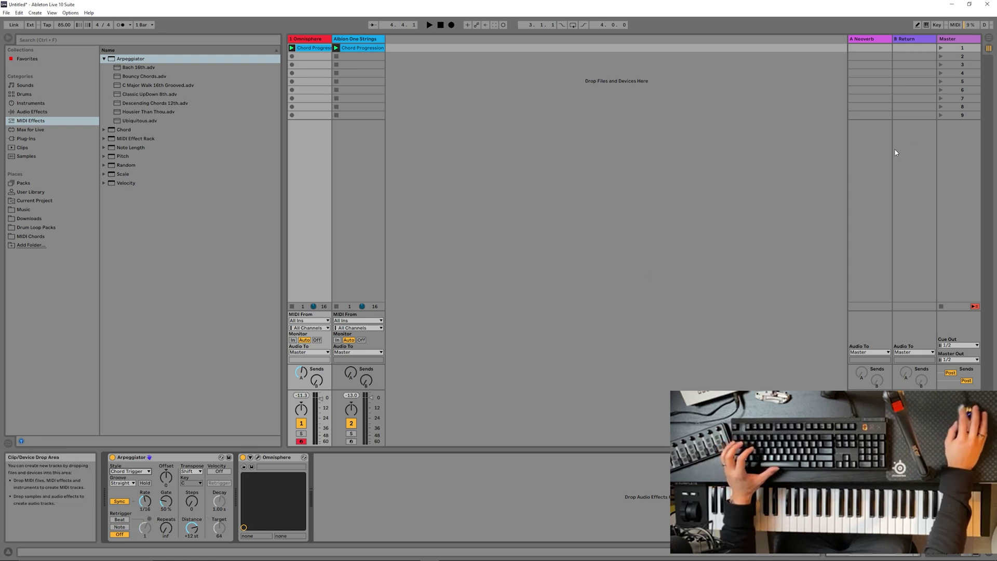
pyautogui.click(940, 48)
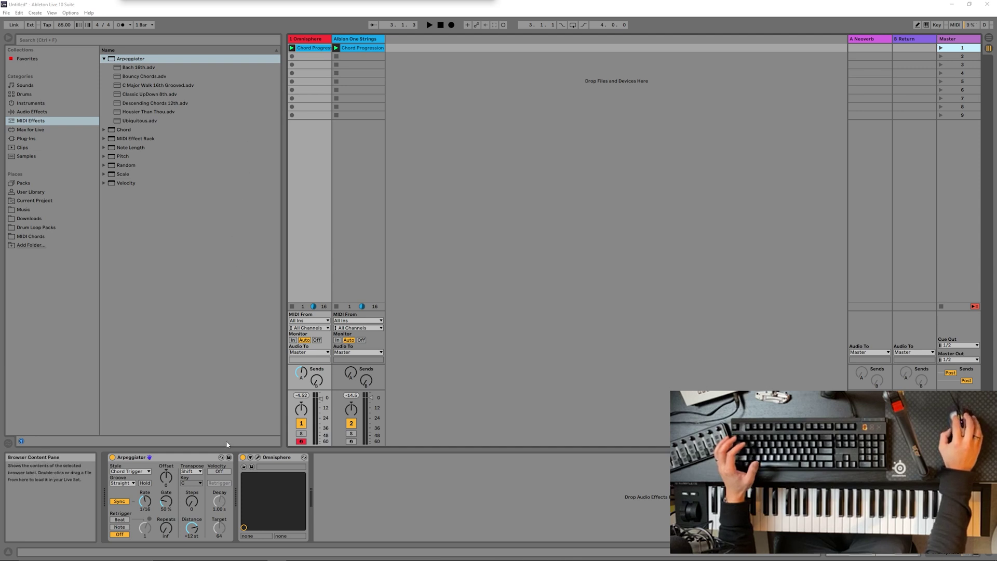
pyautogui.click(192, 504)
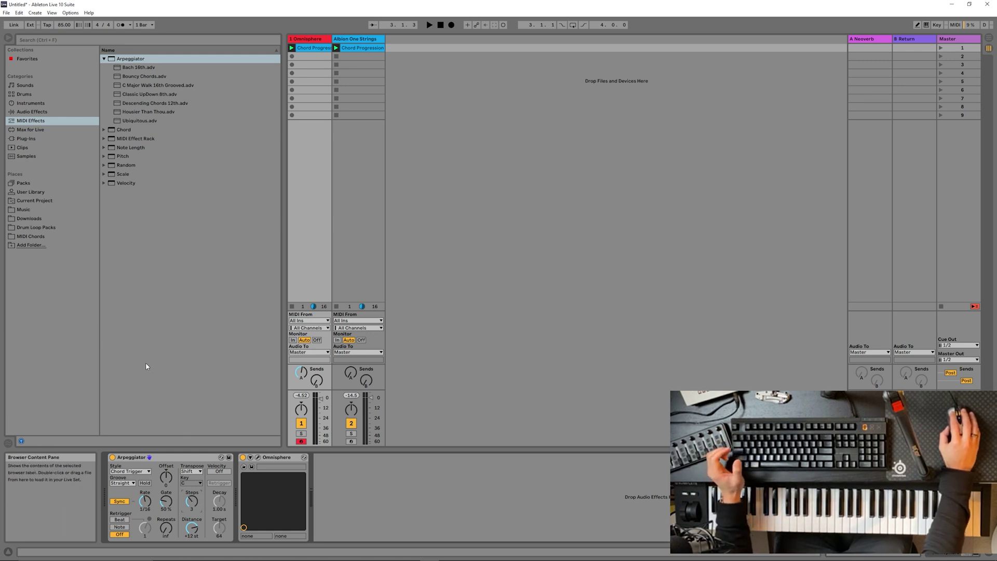
pyautogui.click(943, 50)
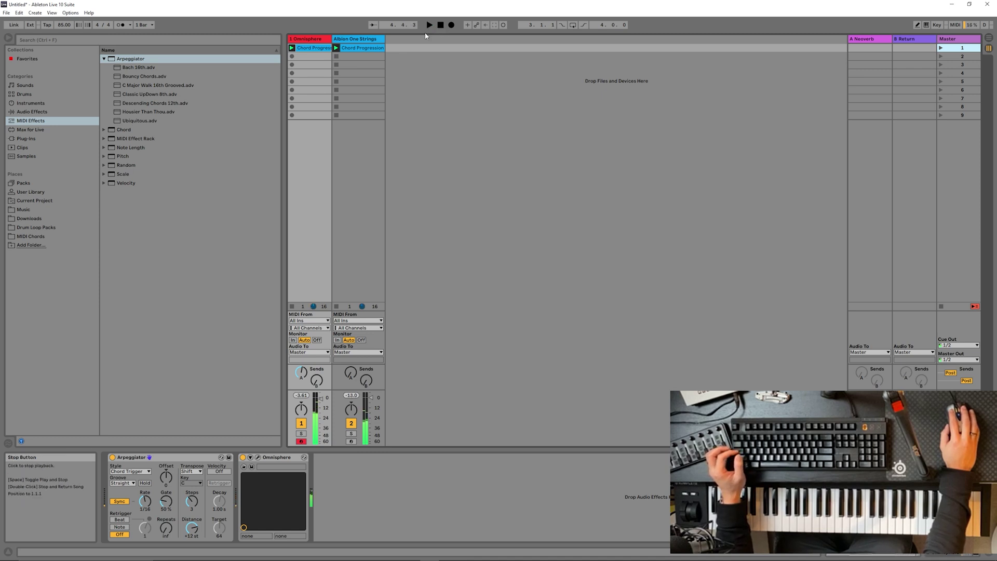
# Step: Transpose the D4 and D#4 top notes of the second and third chords down an octave in the Omnisphere clip, and play the result
pyautogui.hotkey('shift', 'Tab')
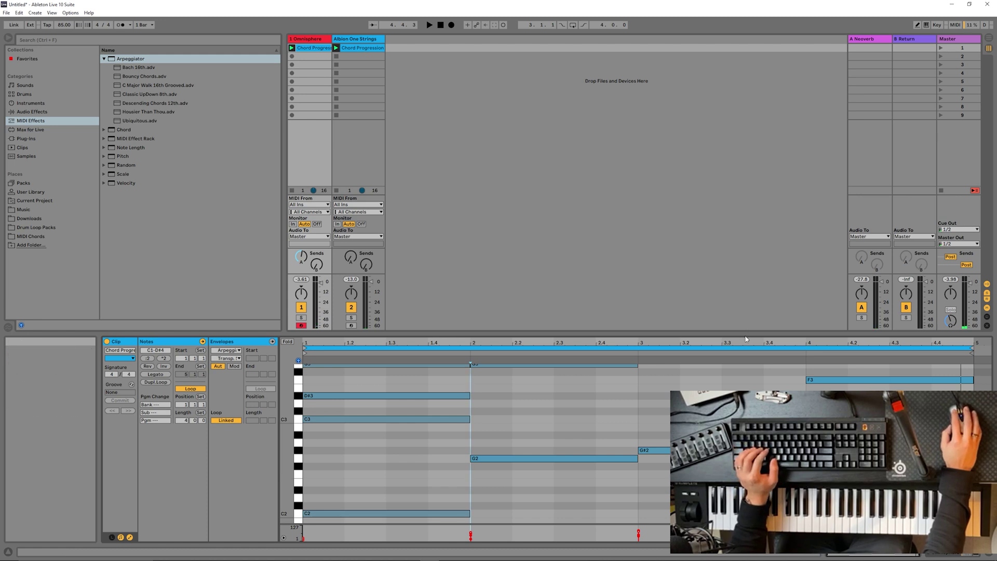
pyautogui.moveTo(746, 336); pyautogui.dragTo(746, 119)
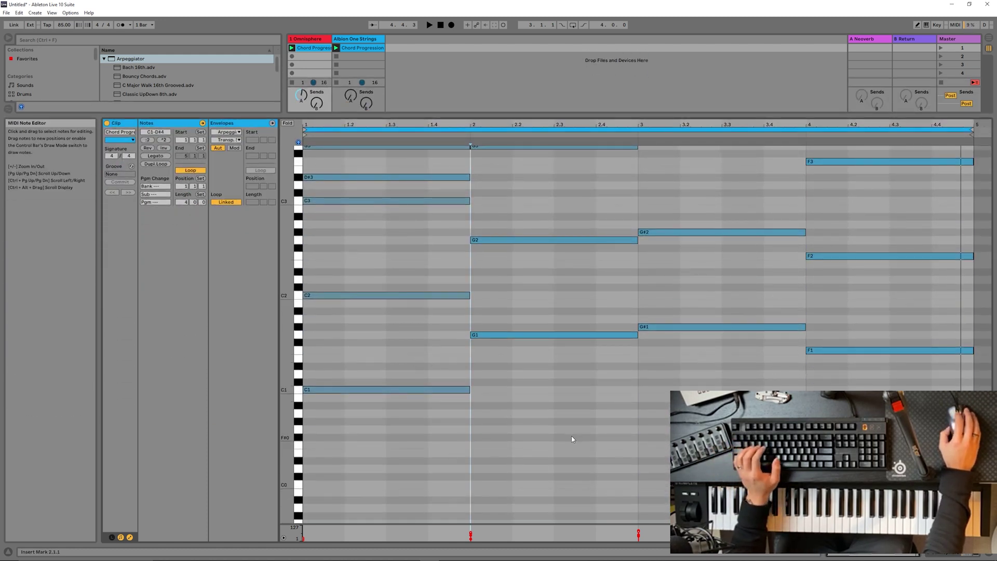
pyautogui.scroll(5, 648, 423)
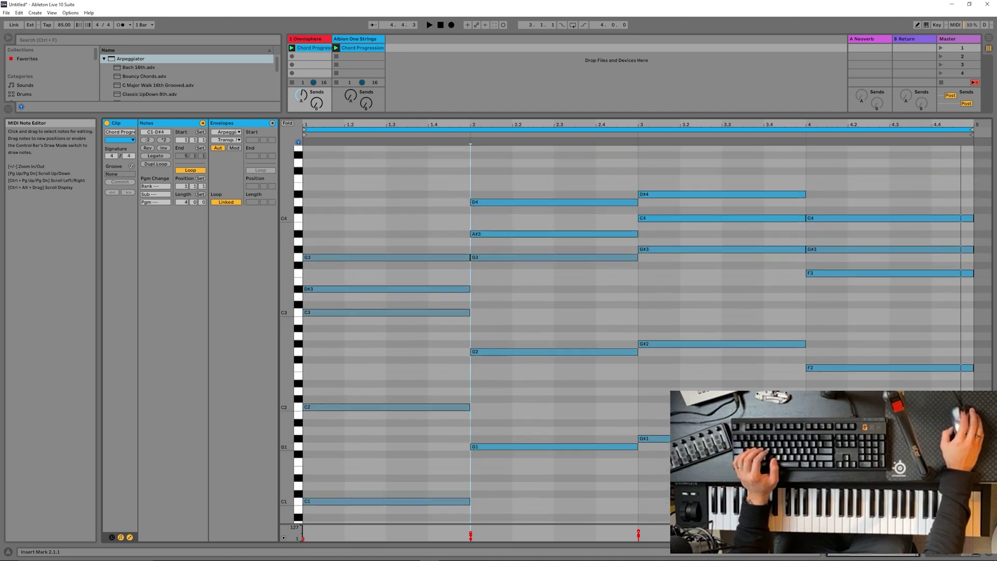
pyautogui.moveTo(506, 232); pyautogui.dragTo(596, 281)
pyautogui.keyDown('shift'); pyautogui.click(683, 256); pyautogui.keyUp('shift')
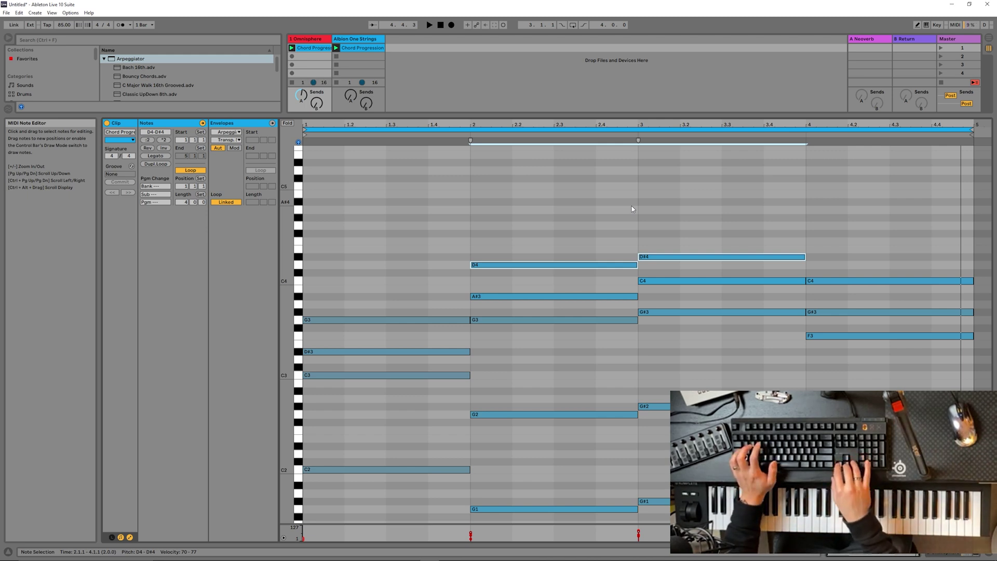
pyautogui.hotkey('shift', 'Down')
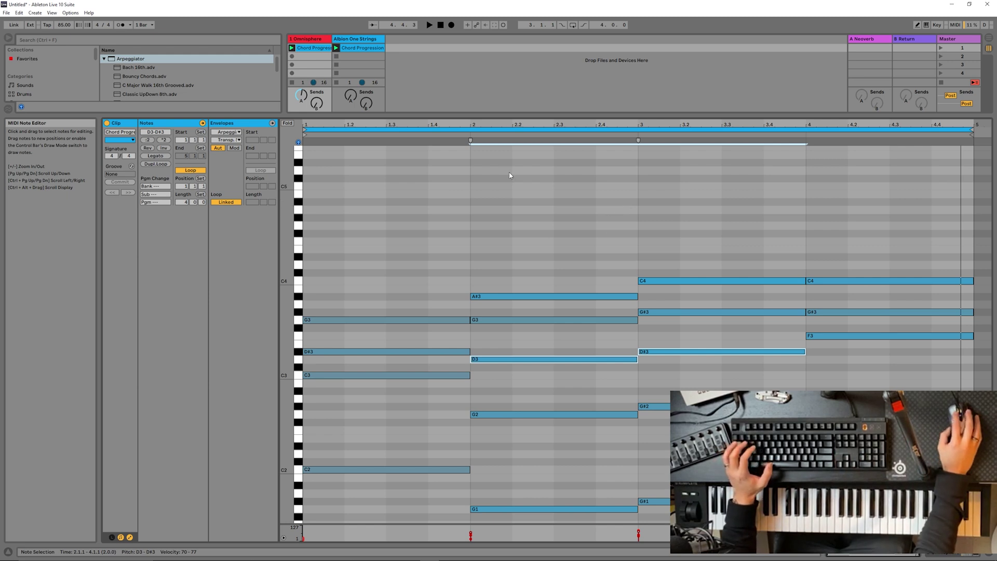
pyautogui.press('space')
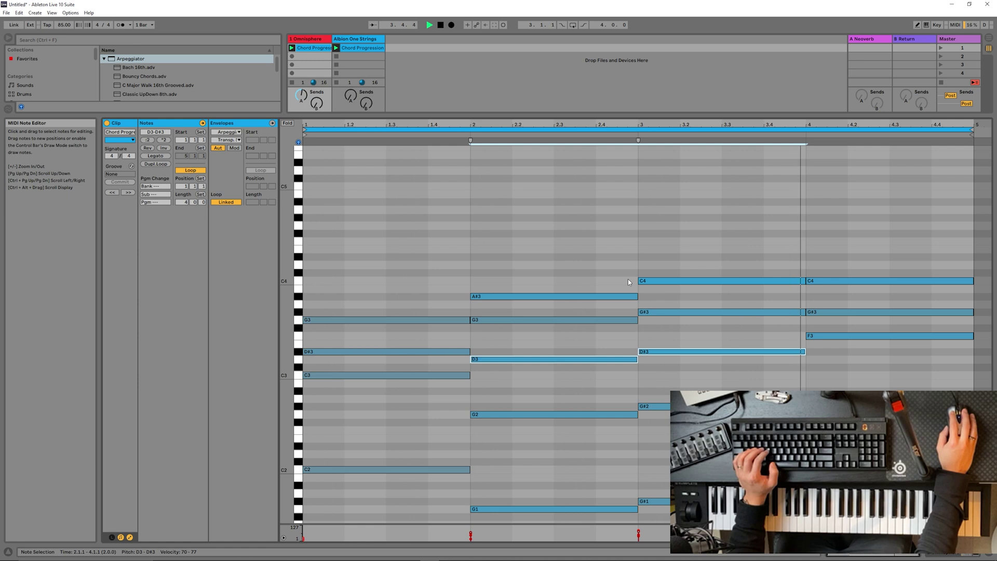
pyautogui.click(409, 422)
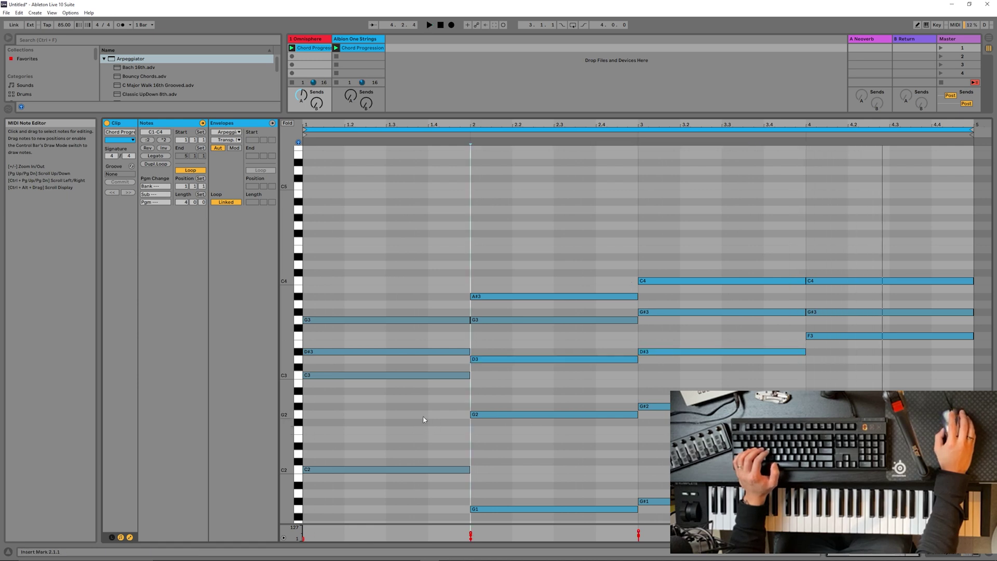
# Step: Select all notes in the Omnisphere clip, set their velocity to 46, and play the clip before stopping playback
pyautogui.scroll(-5, 425, 416)
pyautogui.scroll(3, 425, 416)
pyautogui.scroll(2, 426, 418)
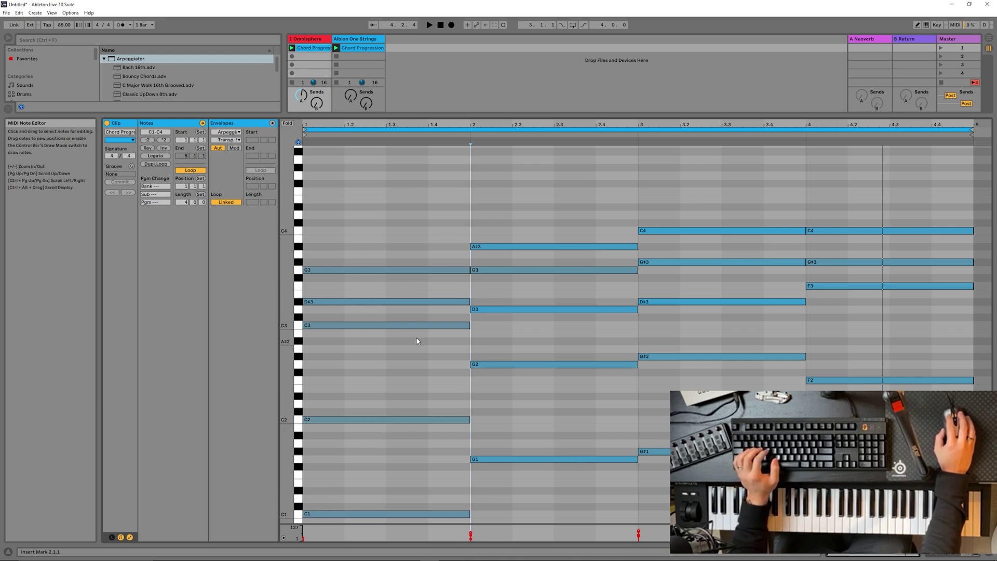
pyautogui.press('Home')
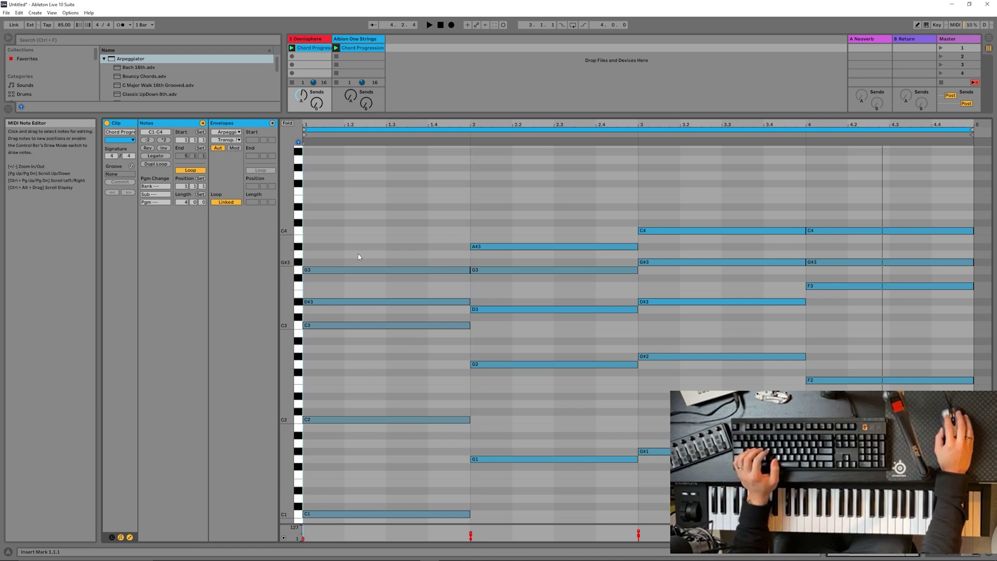
pyautogui.moveTo(363, 264); pyautogui.dragTo(374, 527)
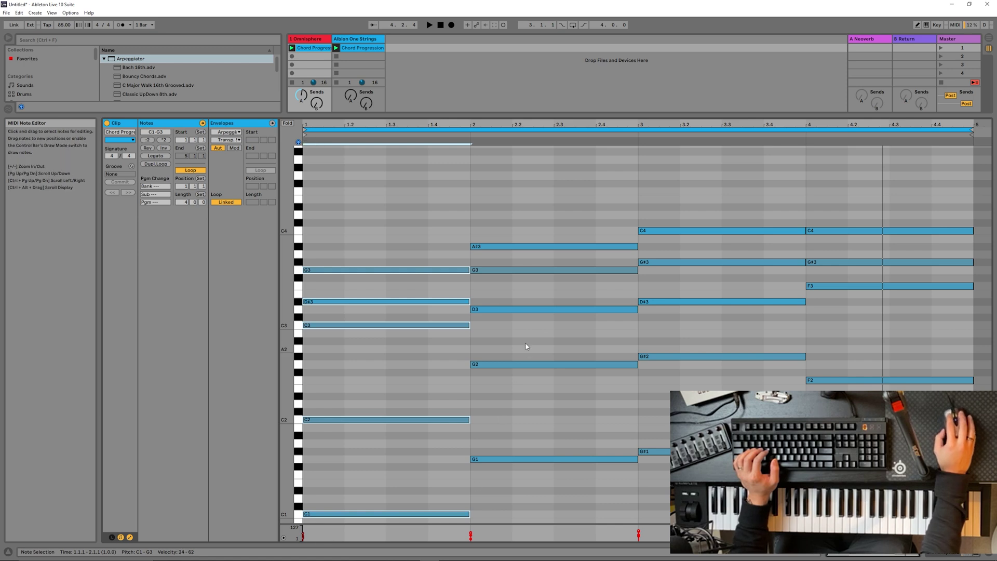
pyautogui.moveTo(352, 174)
pyautogui.mouseDown()
pyautogui.moveTo(779, 409)
pyautogui.moveTo(930, 512)
pyautogui.moveTo(919, 520)
pyautogui.mouseUp()
pyautogui.moveTo(470, 536); pyautogui.dragTo(470, 529)
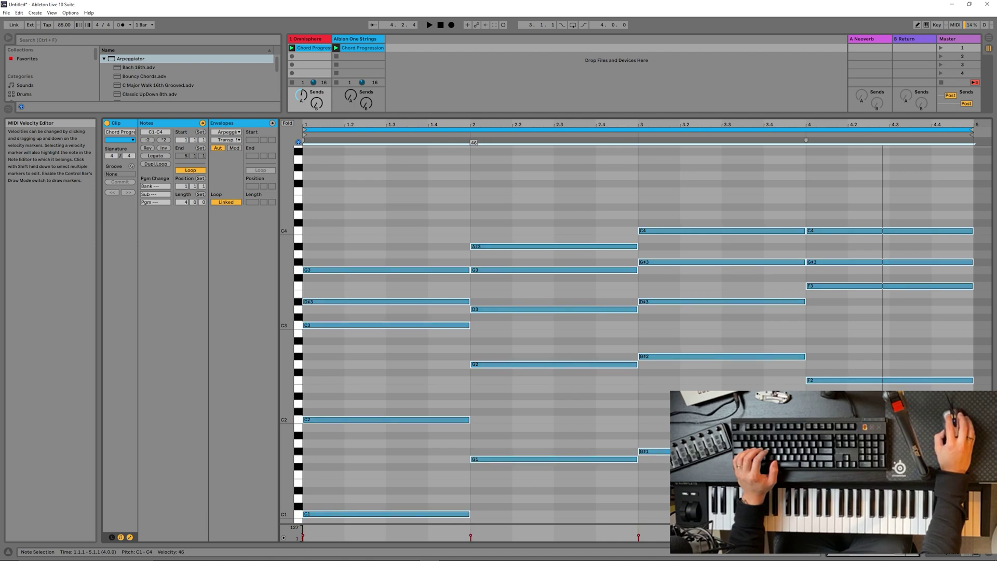
pyautogui.press('space')
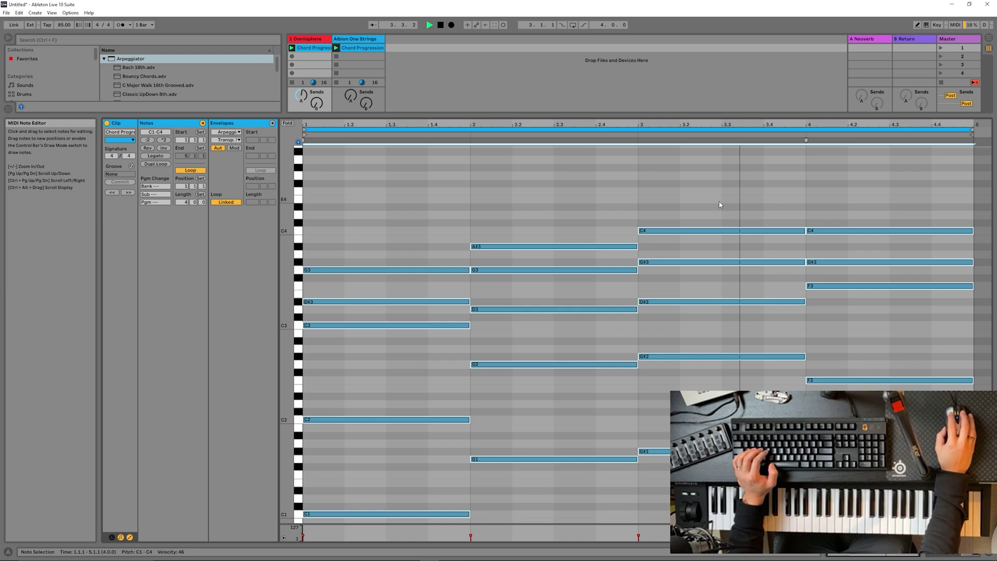
pyautogui.click(439, 25)
# Step: Reduce the note editor's height and show the plug-ins in the browser, ready for a search
pyautogui.moveTo(654, 115); pyautogui.dragTo(654, 392)
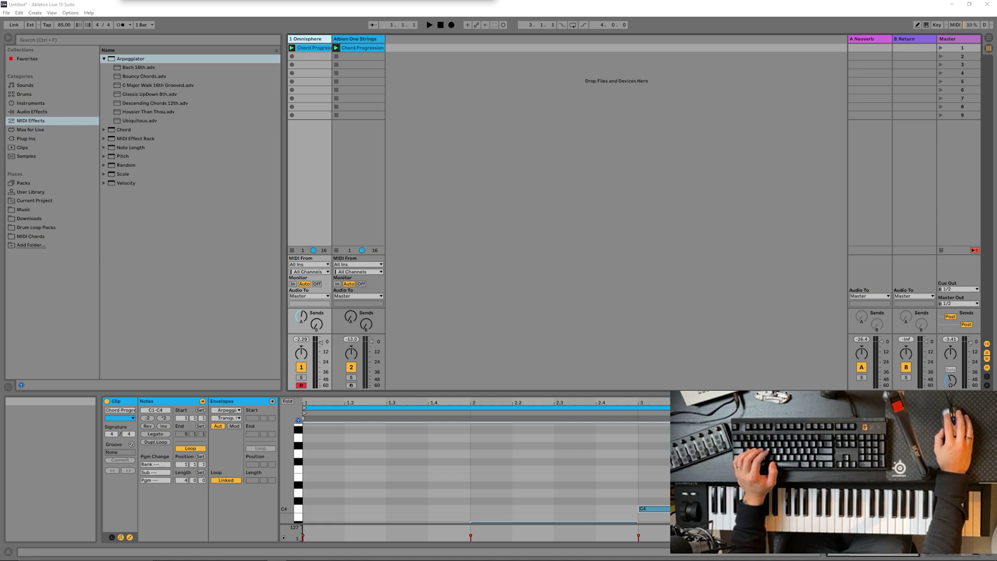
pyautogui.click(218, 183)
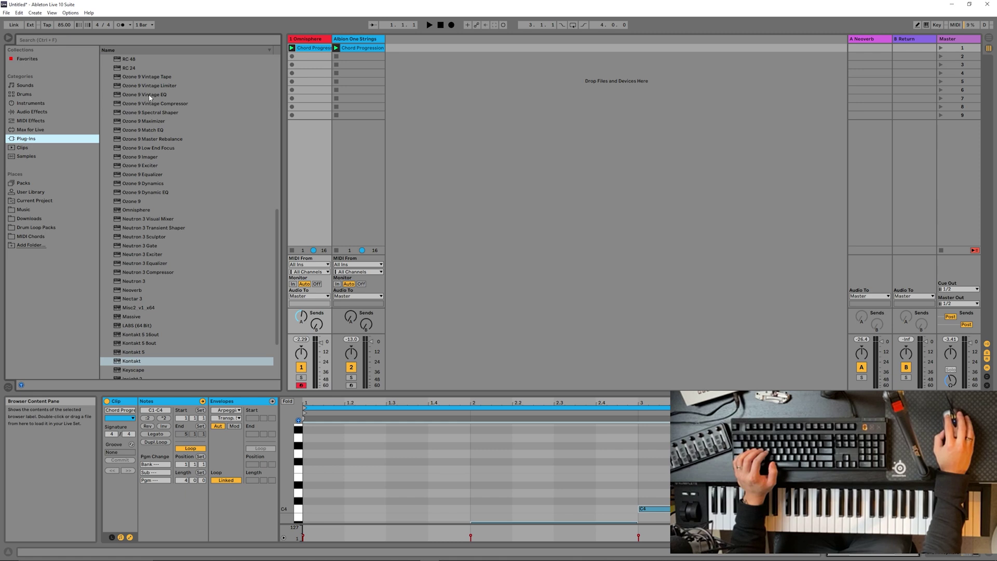
pyautogui.click(137, 39)
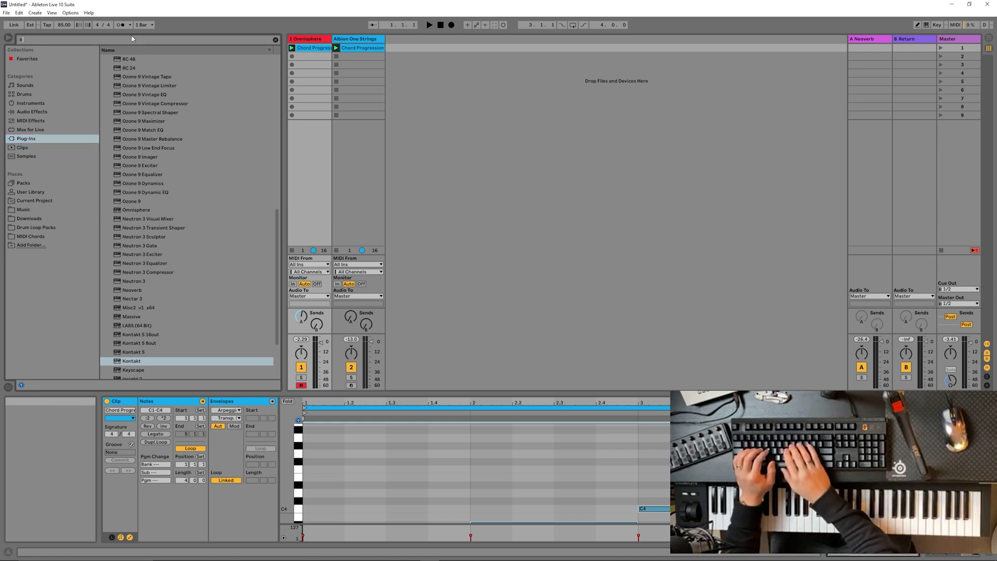
pyautogui.write('omni')
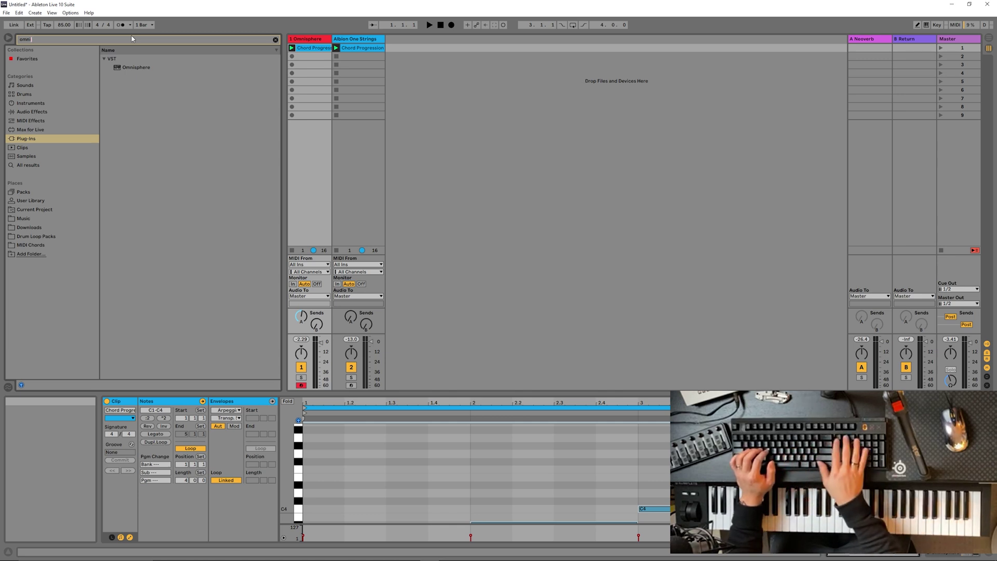
pyautogui.press('BackSpace')
pyautogui.press('BackSpace')
pyautogui.press('BackSpace')
pyautogui.press('BackSpace')
# Step: Search the plug-ins for "zebra" and add Zebra2 as a new MIDI track after Albion One Strings
pyautogui.write('zerbra')
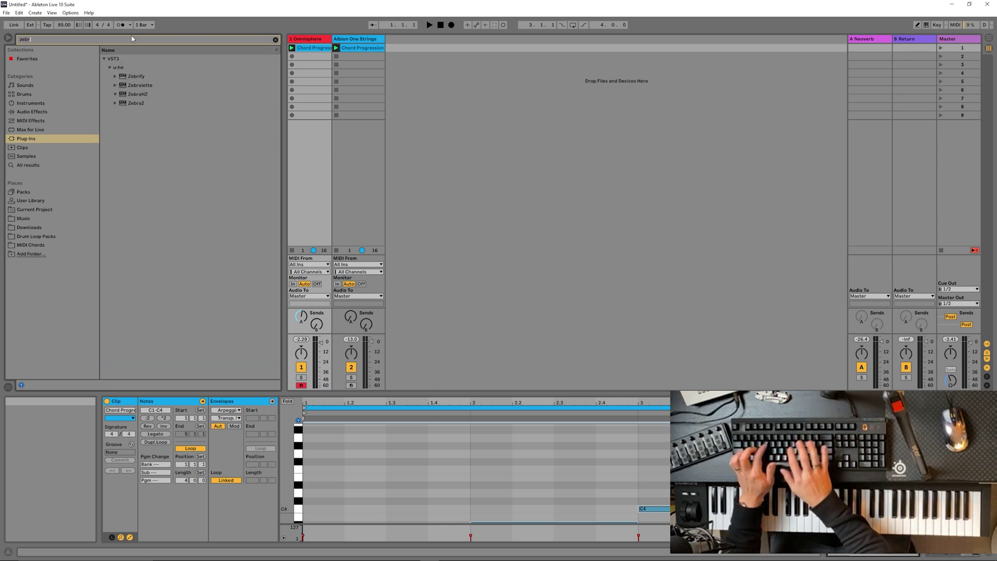
pyautogui.moveTo(136, 94); pyautogui.dragTo(497, 125)
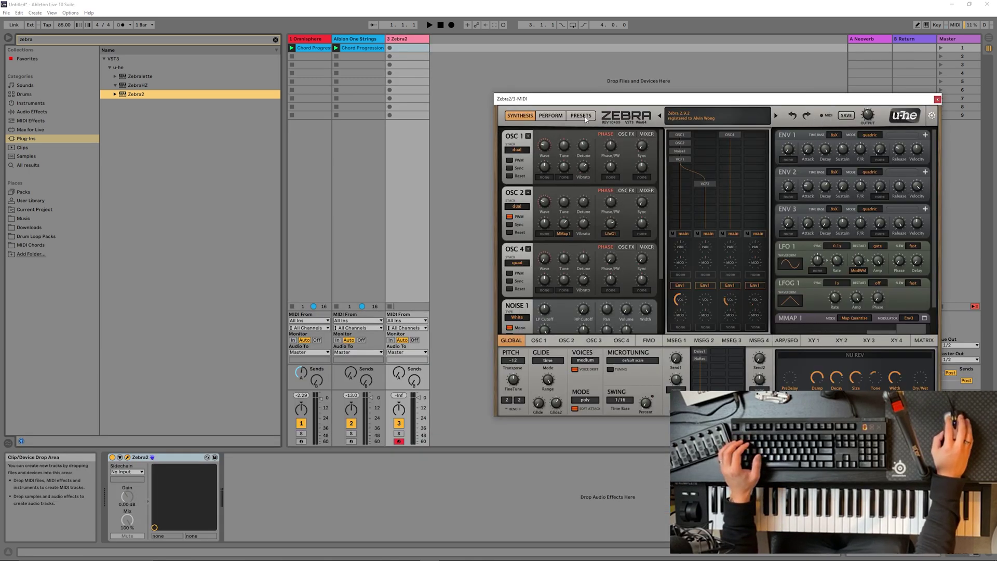
# Step: Load the HS Silverman preset from the 5 Organes folder in Zebra2
pyautogui.click(581, 116)
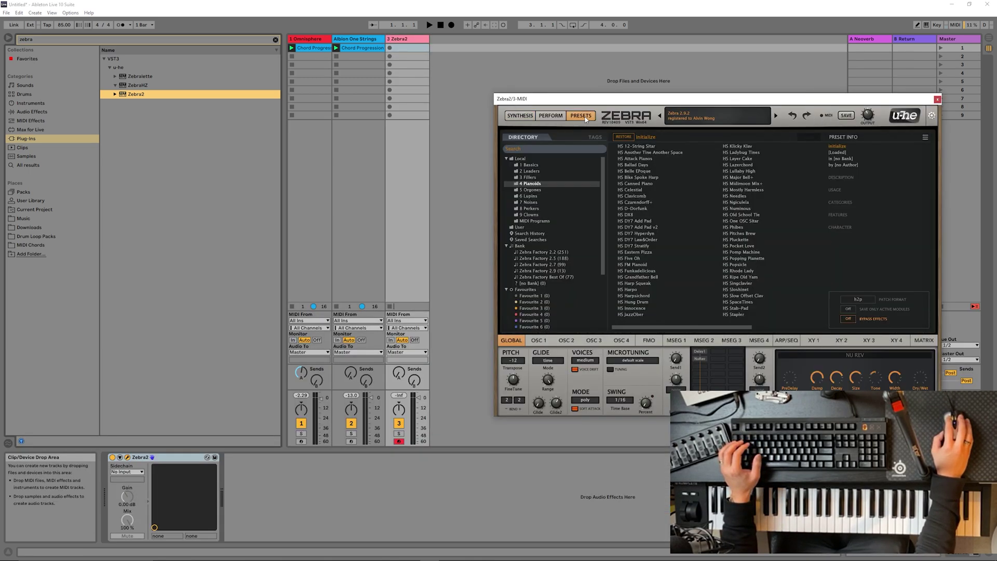
pyautogui.click(532, 190)
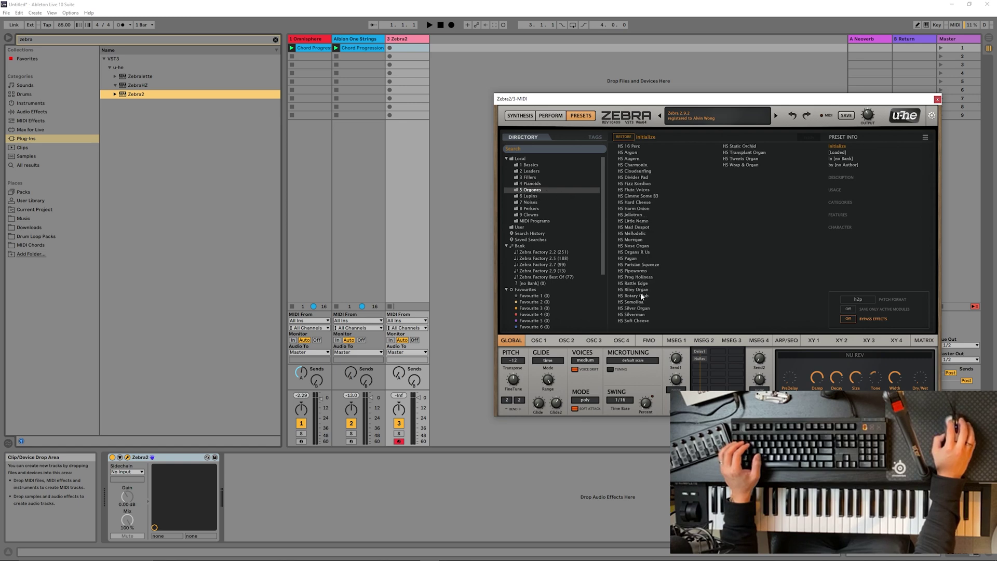
pyautogui.click(633, 315)
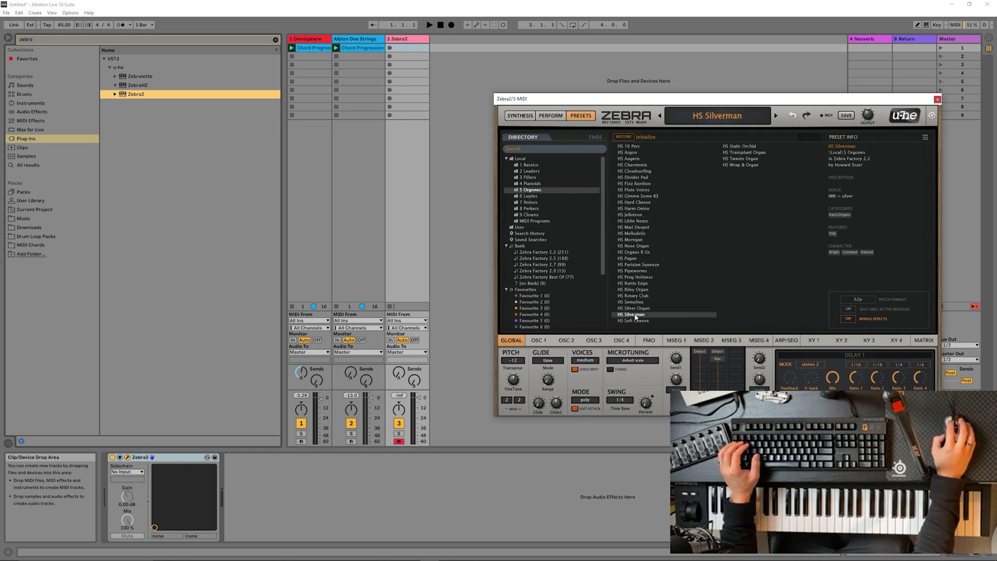
# Step: Close the Zebra2 window, copy the Chord Progression clip into the first slot of the Zebra2 track and launch it
pyautogui.click(937, 99)
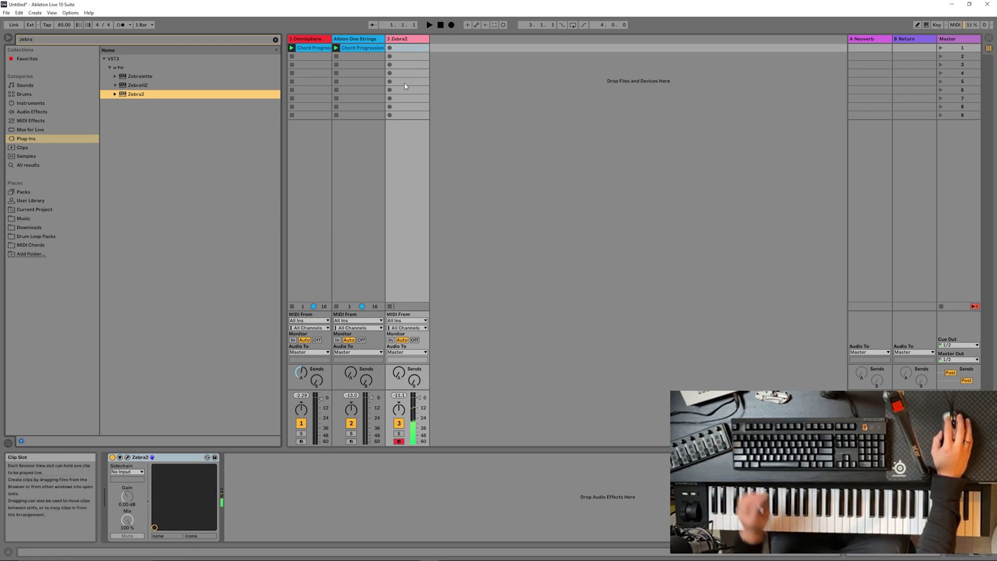
pyautogui.click(314, 49)
pyautogui.click(361, 49)
pyautogui.click(313, 48)
pyautogui.moveTo(367, 52); pyautogui.dragTo(400, 49)
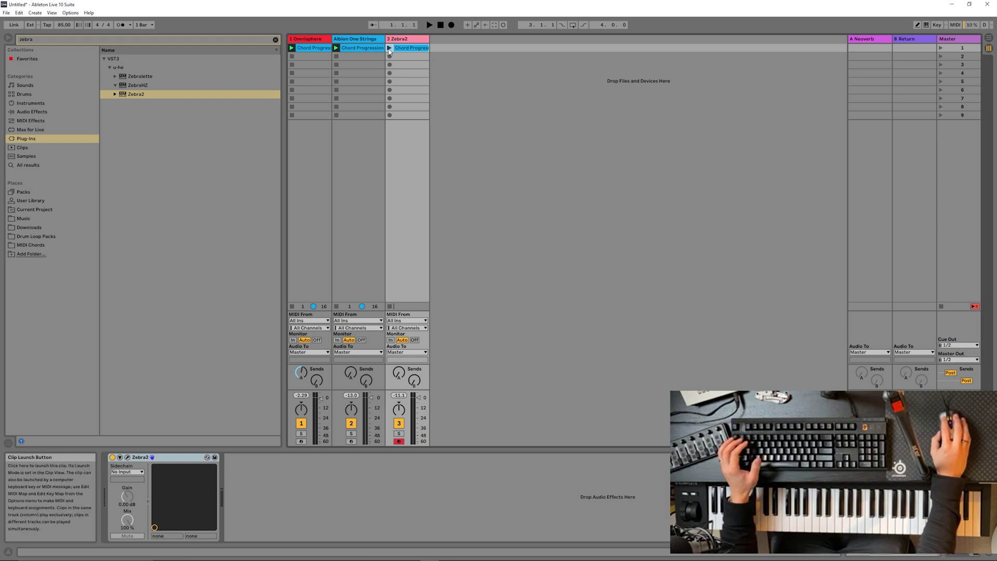
pyautogui.click(389, 48)
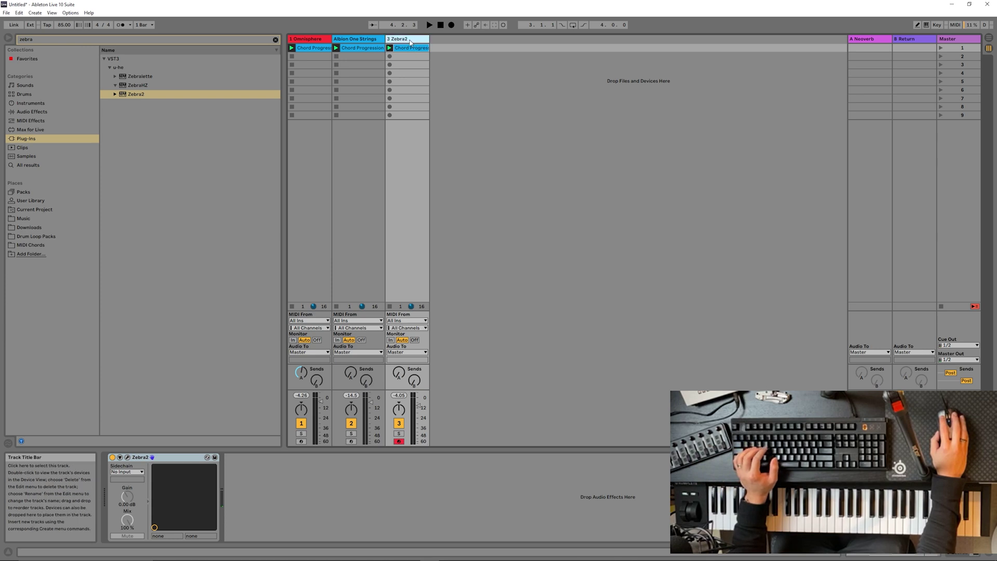
# Step: Rename the Zebra2 track as Zebra2 Organ and the Omnisphere track as Omnisphere P
pyautogui.hotkey('ctrl', 'r')
pyautogui.write('Organ')
pyautogui.press('Return')
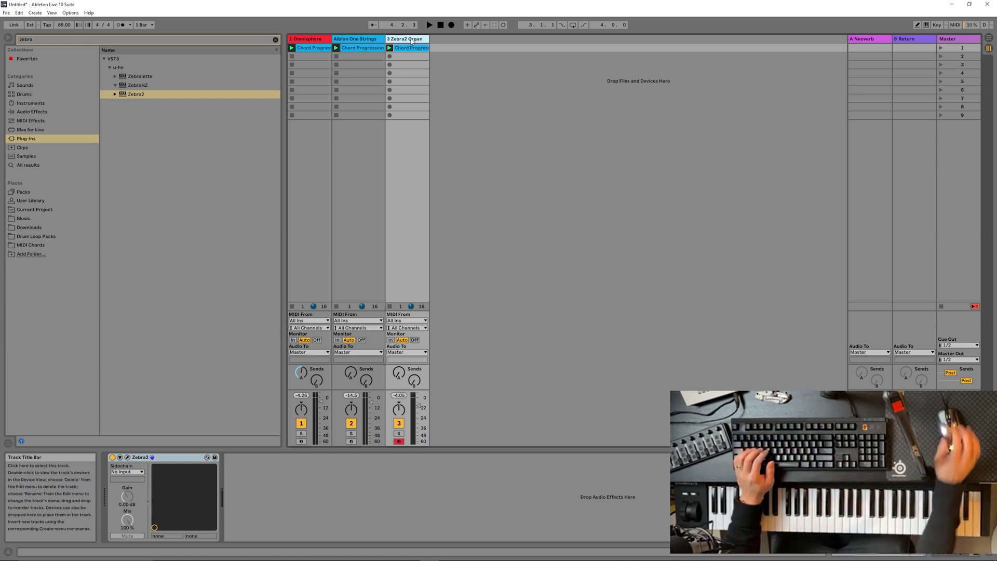
pyautogui.click(314, 39)
pyautogui.hotkey('ctrl', 'r')
pyautogui.click(323, 39)
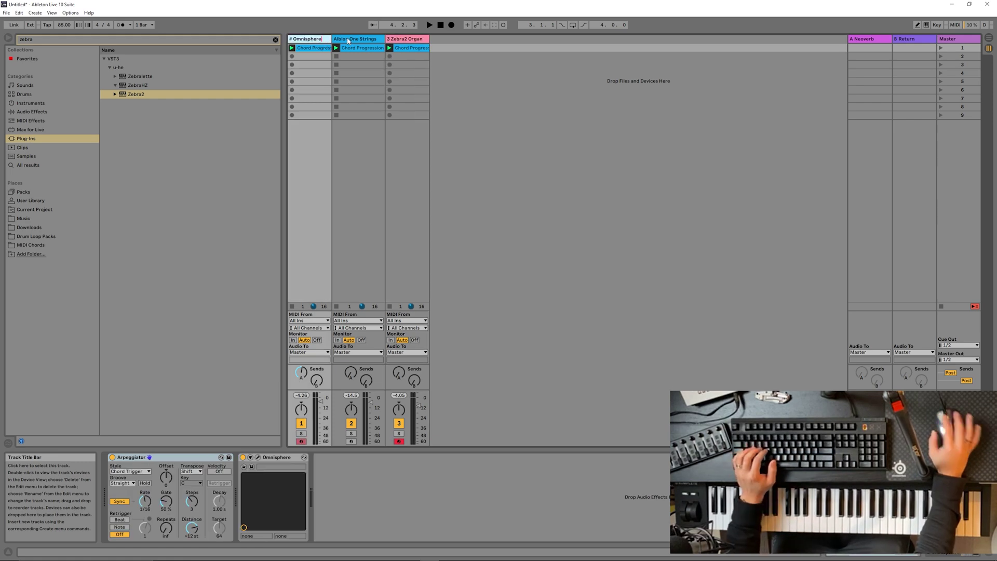
pyautogui.write('P')
pyautogui.press('Return')
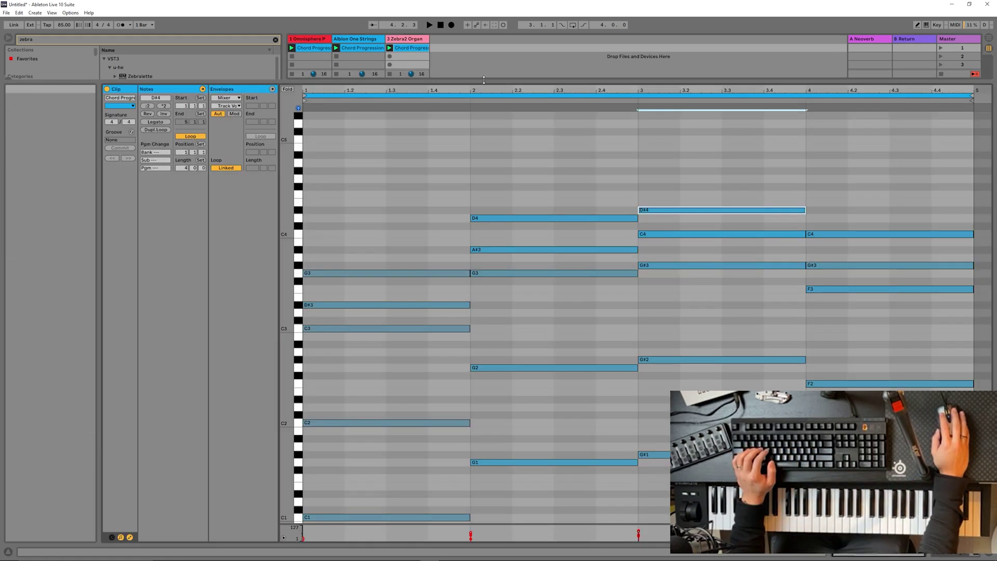
# Step: Clear the plug-in search and add Abbey Road One (64 Bit) as a new MIDI track after Zebra2 Organ
pyautogui.moveTo(497, 80); pyautogui.dragTo(497, 315)
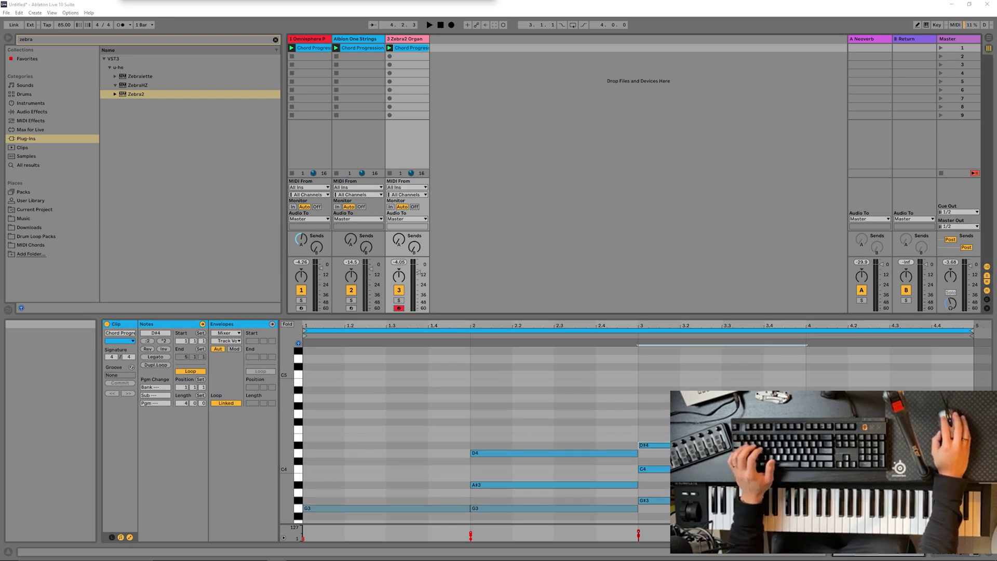
pyautogui.click(397, 40)
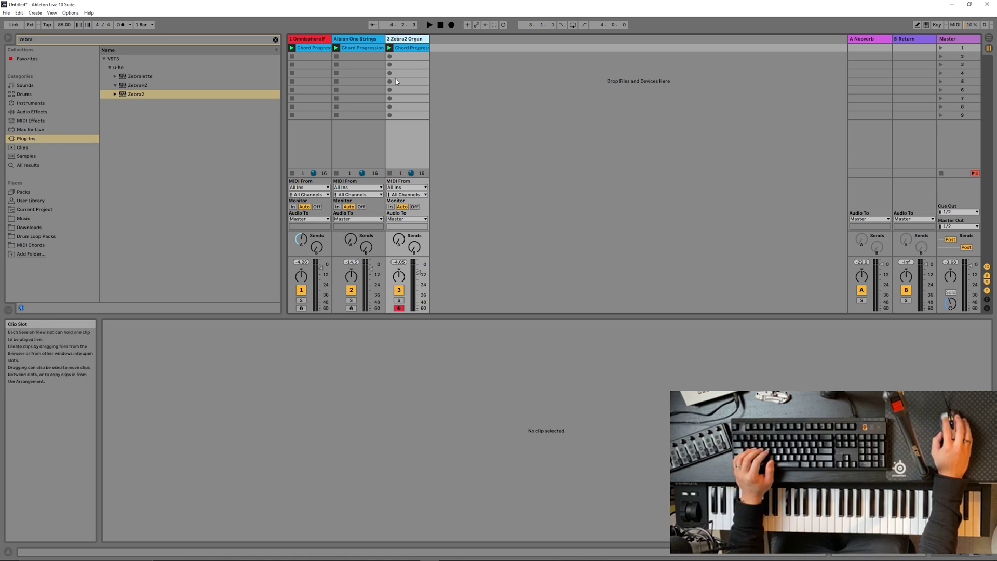
pyautogui.click(275, 40)
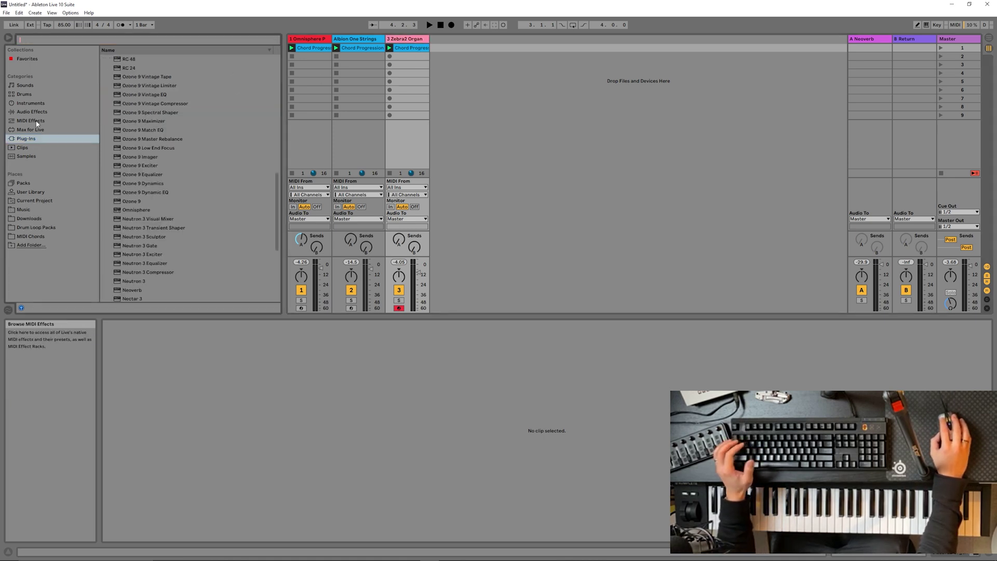
pyautogui.click(432, 55)
pyautogui.press('space')
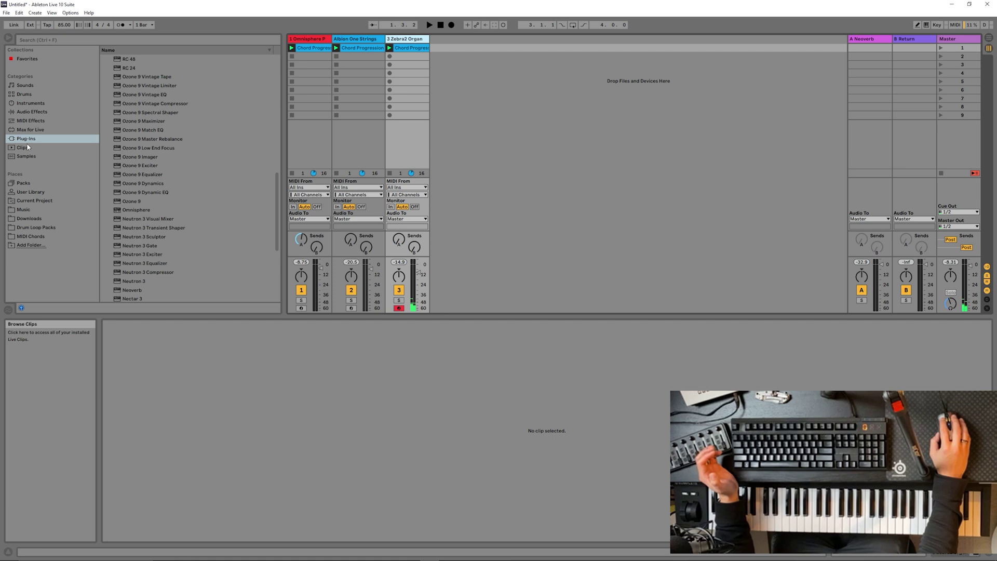
pyautogui.moveTo(276, 179); pyautogui.dragTo(281, 263)
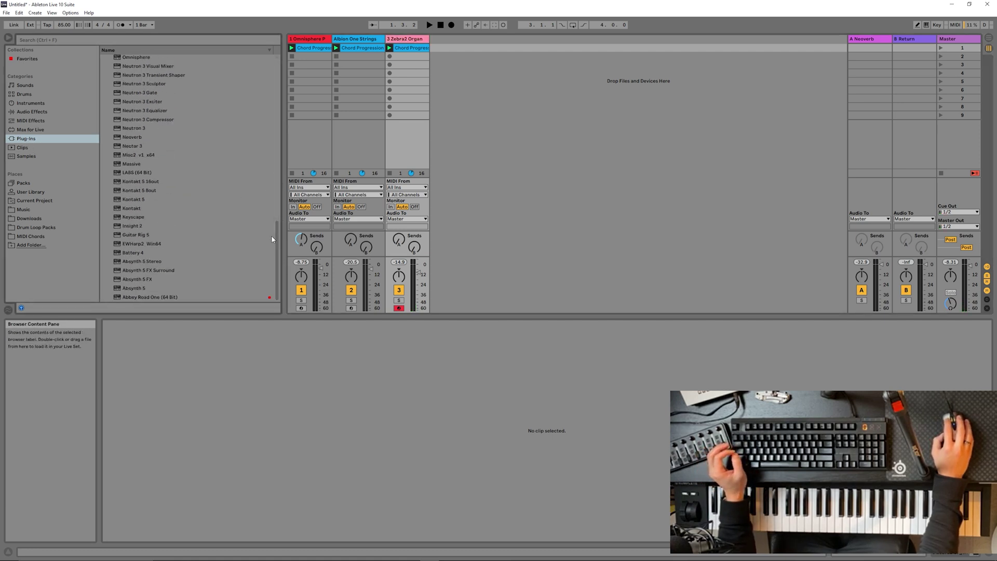
pyautogui.moveTo(152, 300); pyautogui.dragTo(541, 116)
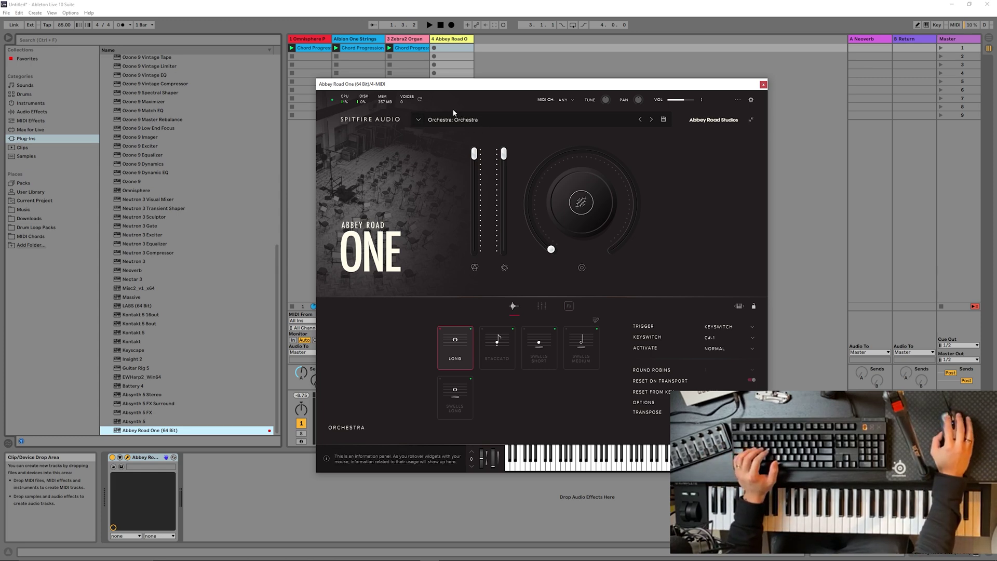
# Step: Load the High Woods woodwind preset in Abbey Road One with the Staccatissimo articulation, and move the plug-in window clear of the tracks
pyautogui.click(471, 121)
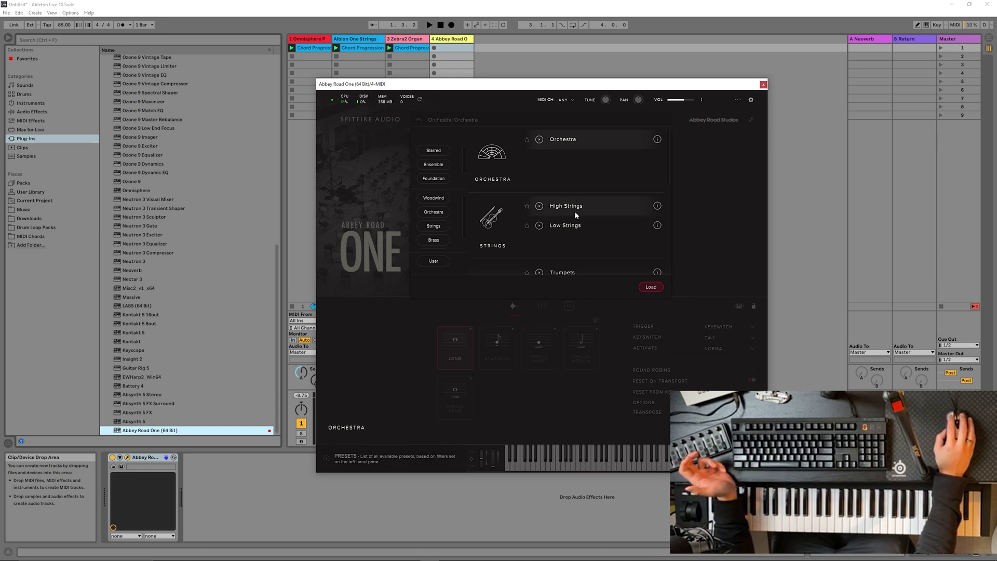
pyautogui.scroll(-2, 502, 245)
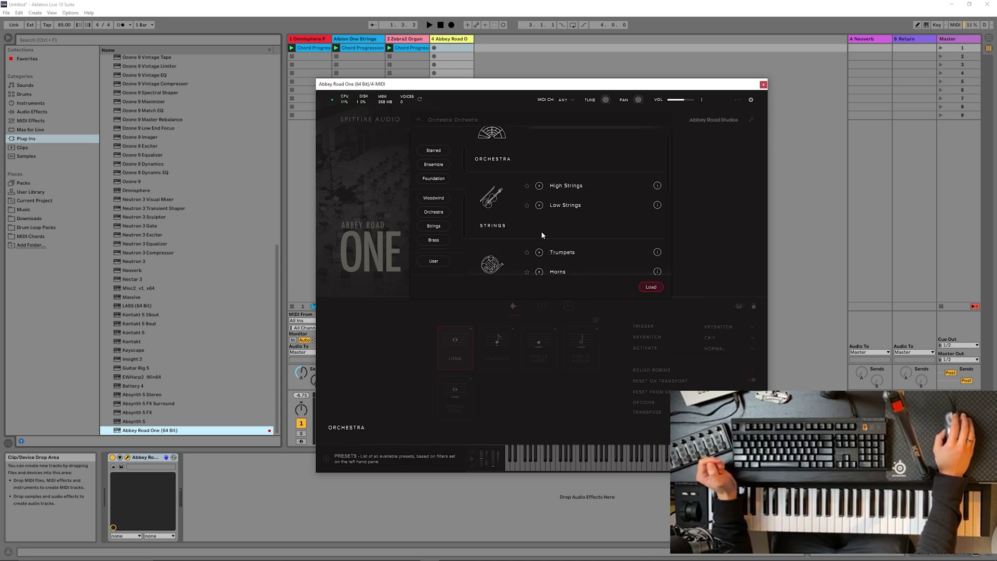
pyautogui.scroll(-6, 502, 236)
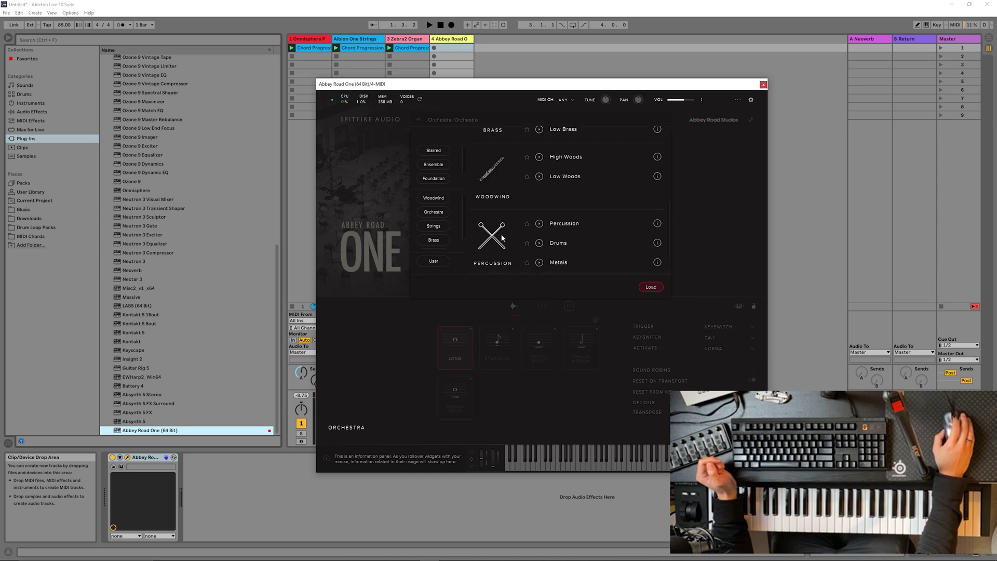
pyautogui.doubleClick(578, 179)
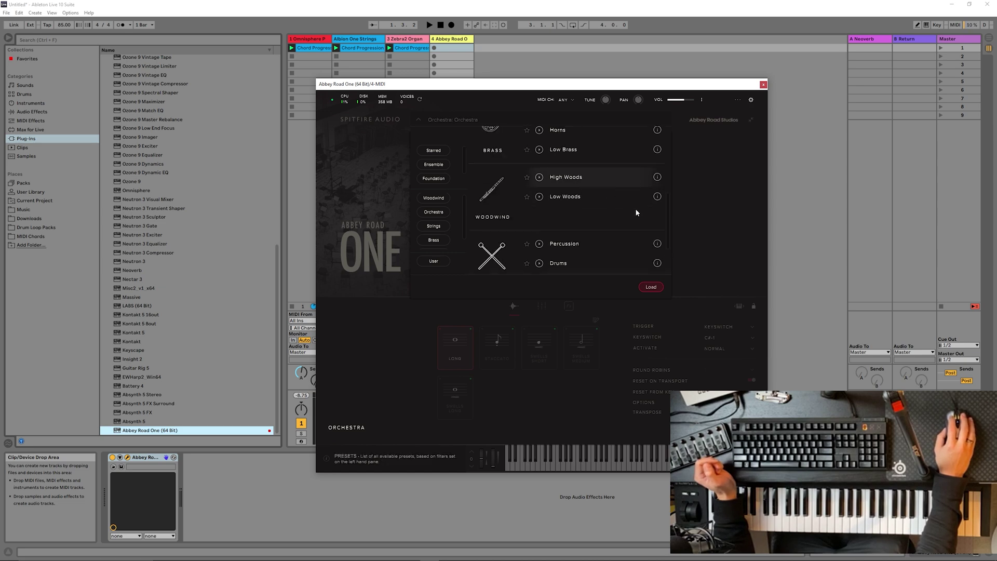
pyautogui.click(495, 345)
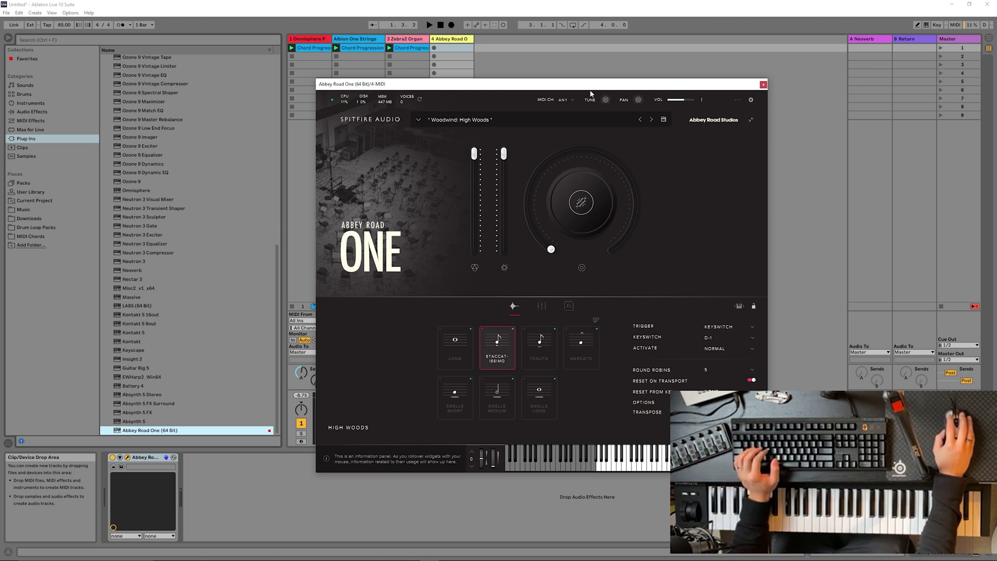
pyautogui.moveTo(559, 93); pyautogui.dragTo(759, 74)
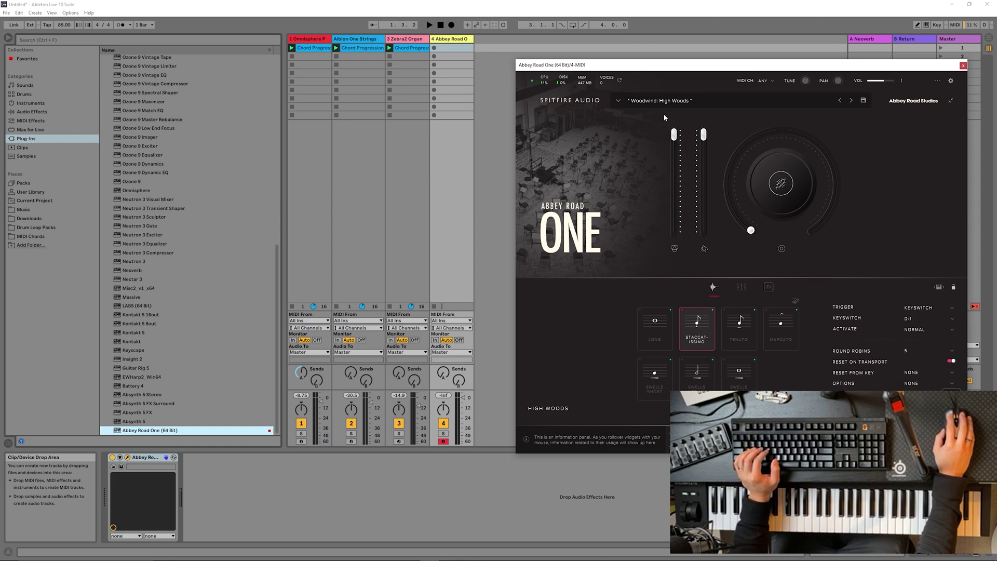
# Step: Copy the Chord Progression clip to the Abbey Road One track, solo that track and launch scene 1, closing the plug-in window
pyautogui.click(414, 48)
pyautogui.moveTo(415, 51); pyautogui.dragTo(457, 49)
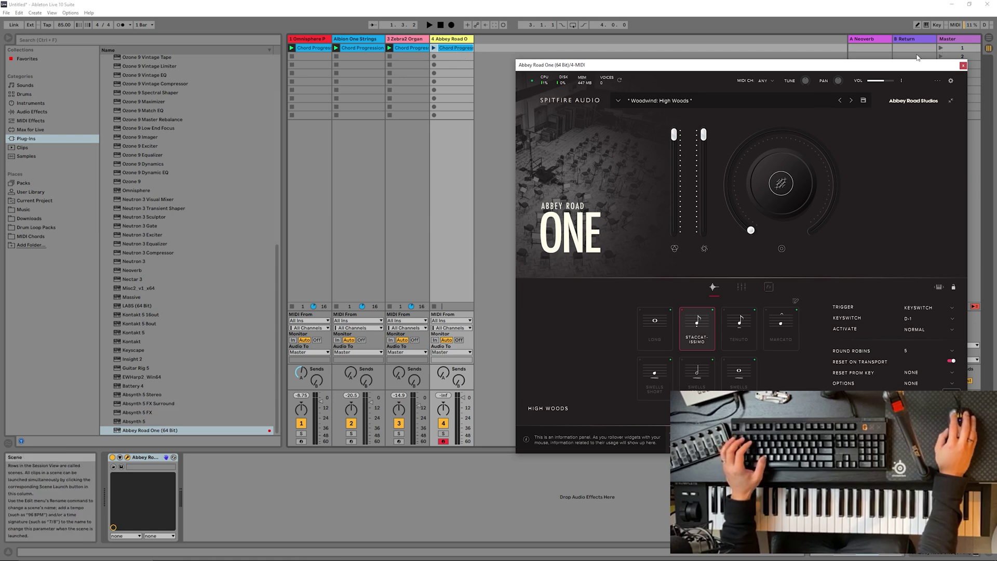
pyautogui.click(443, 433)
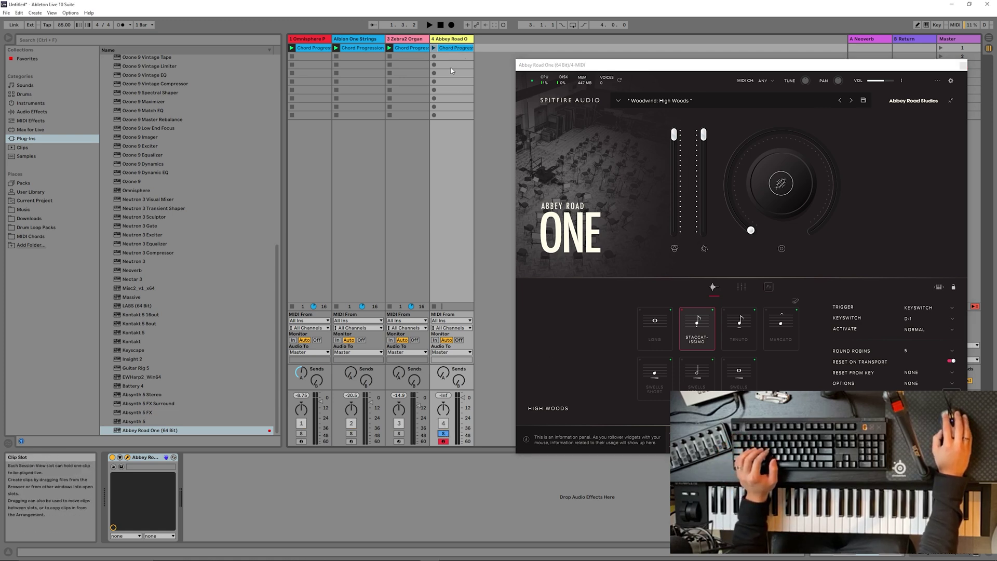
pyautogui.click(940, 48)
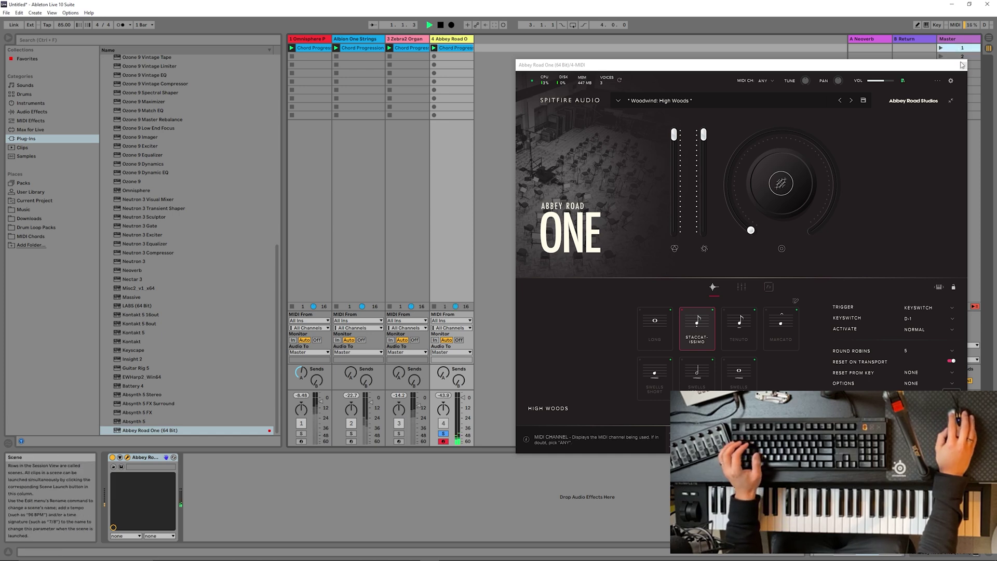
pyautogui.click(963, 65)
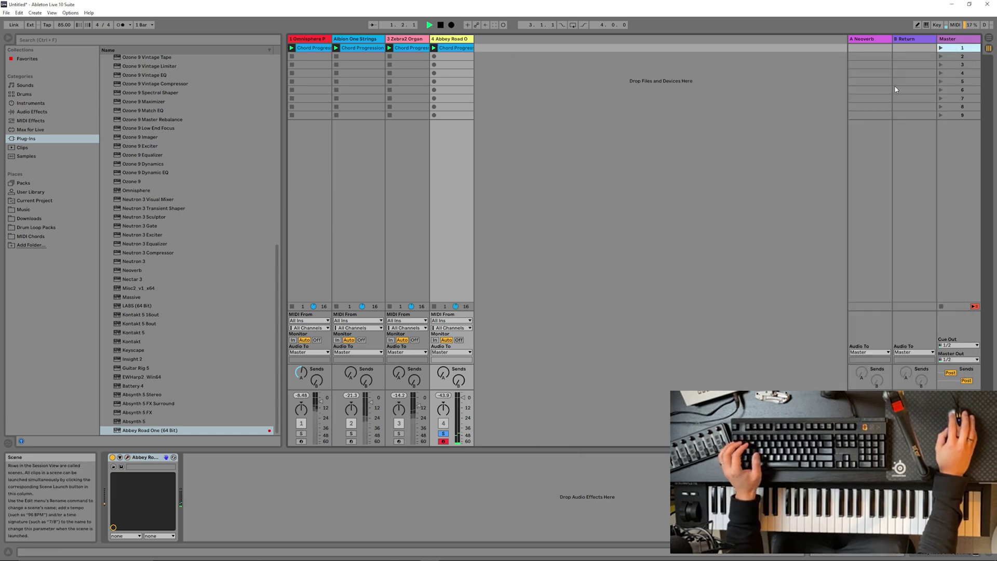
# Step: Transpose all notes in the Abbey Road One clip up one octave, playing the clip before and after the change
pyautogui.doubleClick(463, 51)
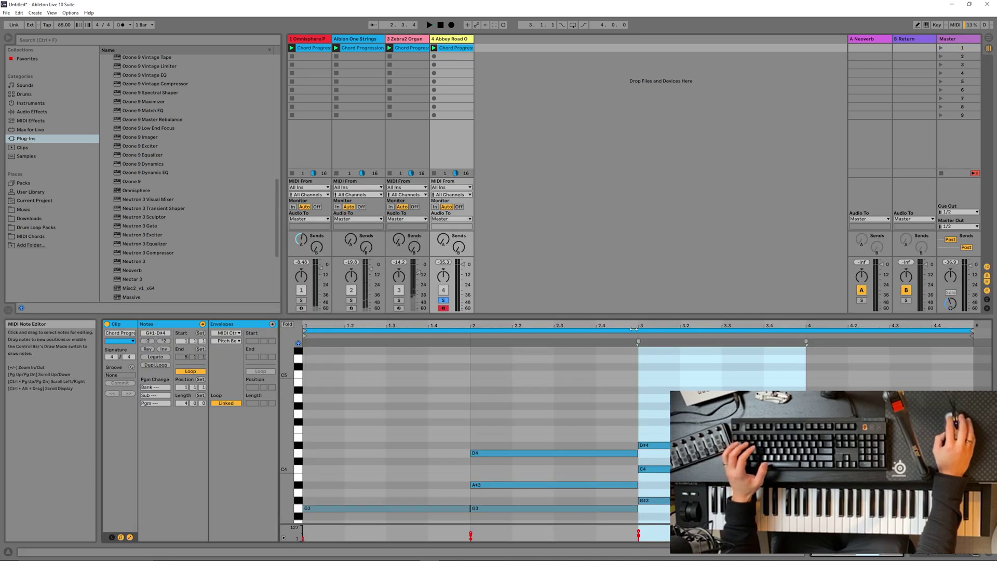
pyautogui.moveTo(631, 321); pyautogui.dragTo(573, 160)
pyautogui.hotkey('ctrl', 'a')
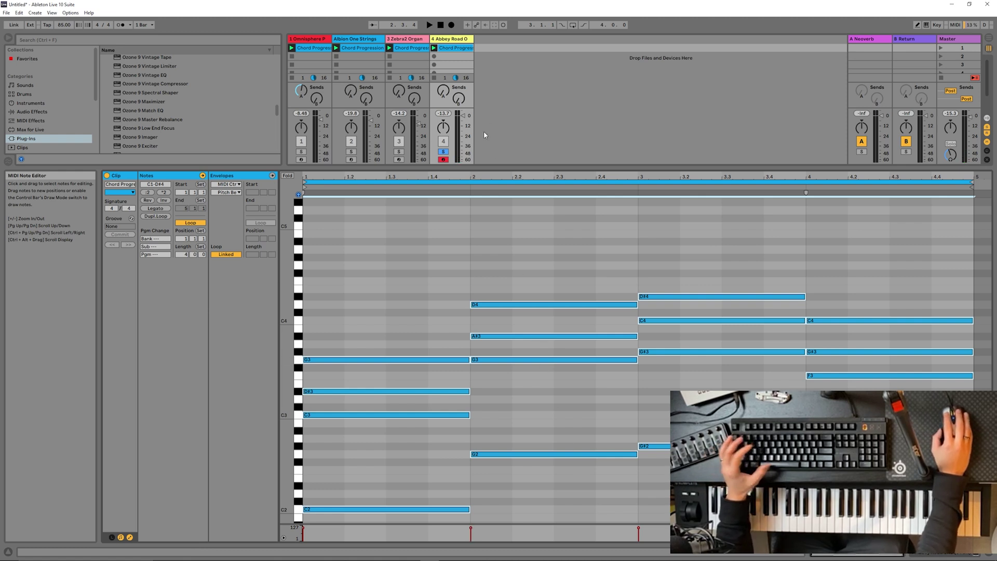
pyautogui.press('space')
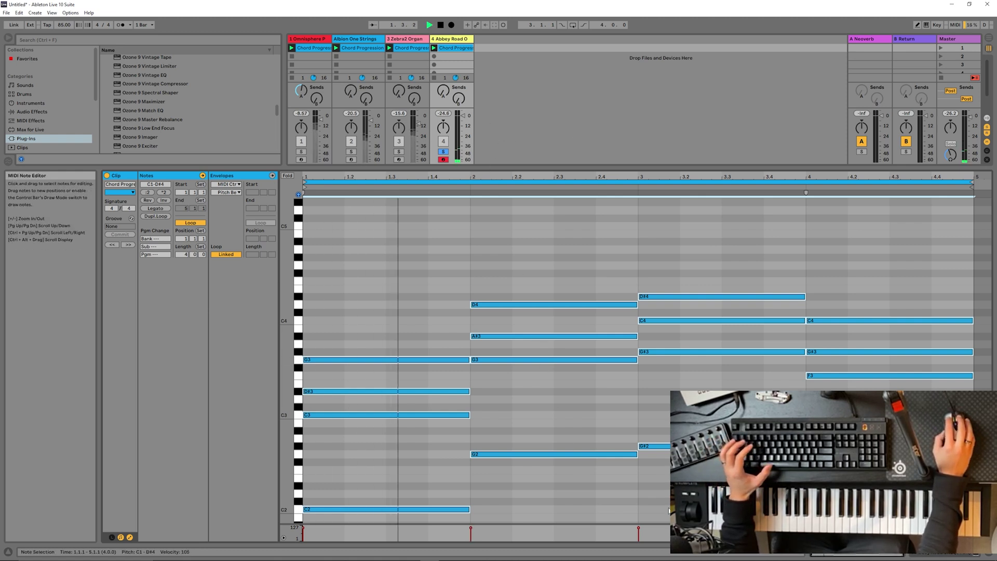
pyautogui.press('space')
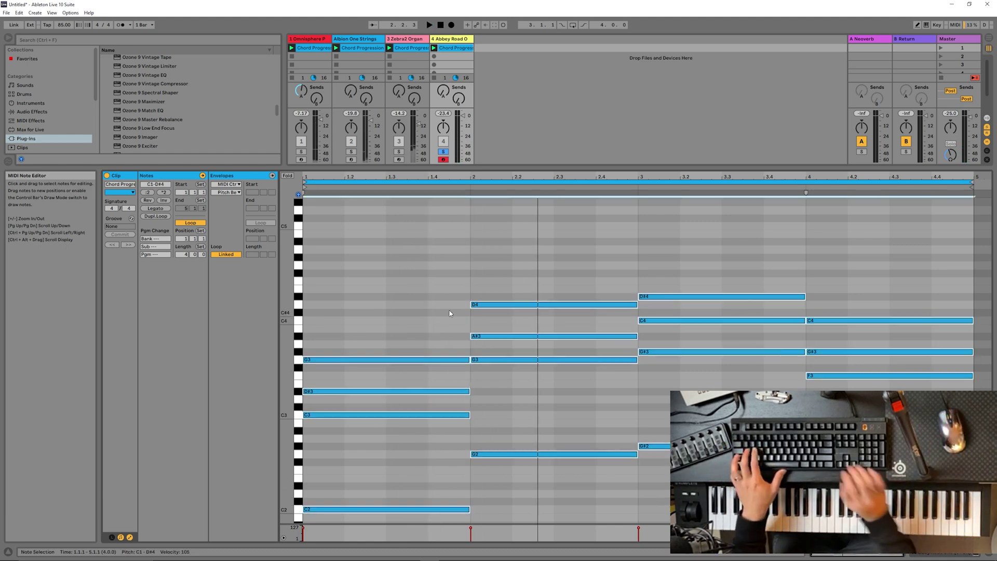
pyautogui.hotkey('shift', 'Up')
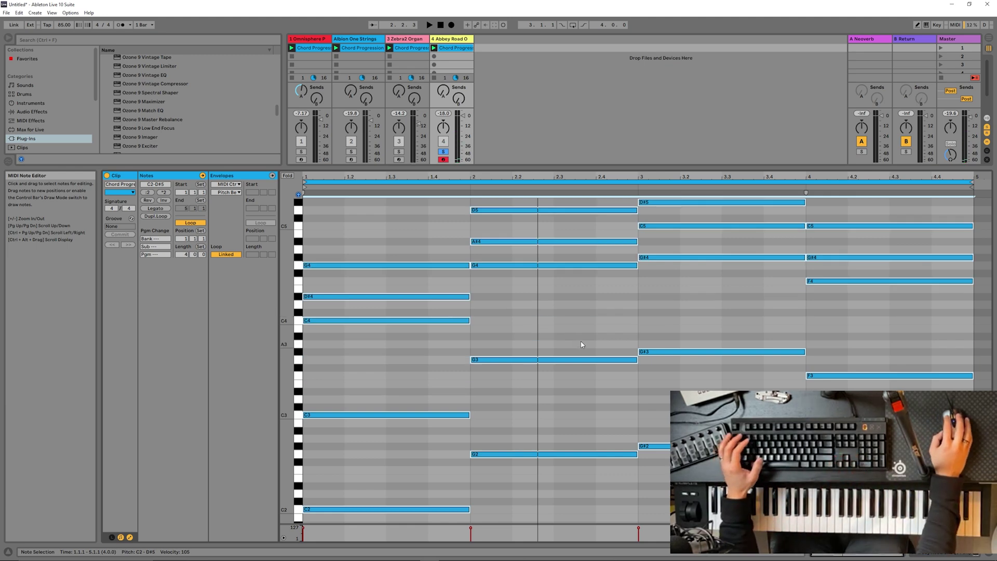
pyautogui.click(599, 333)
pyautogui.press('space')
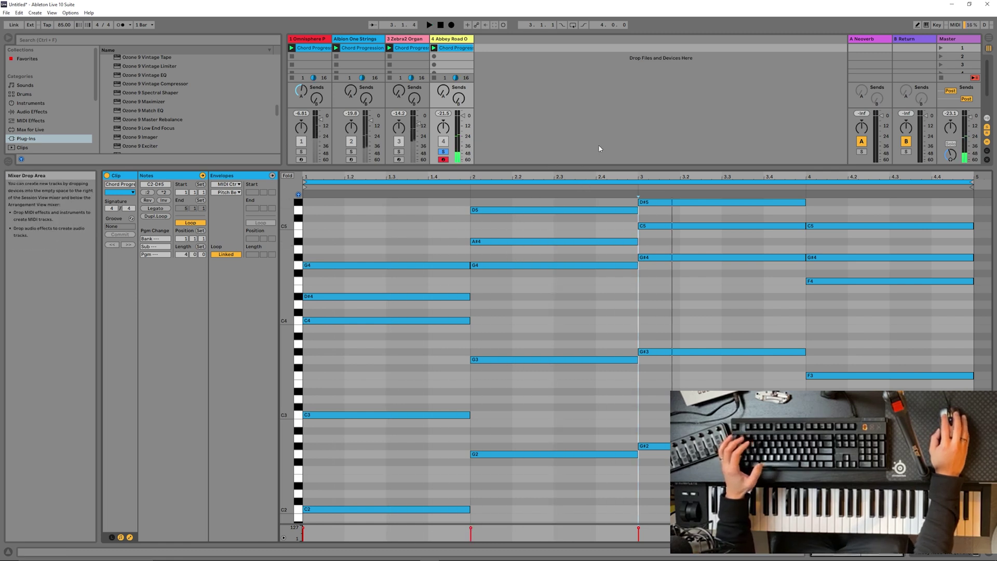
pyautogui.press('space')
# Step: Show the MIDI effects in the browser and add an Arpeggiator before Abbey Road One on its track
pyautogui.moveTo(629, 168); pyautogui.dragTo(628, 179)
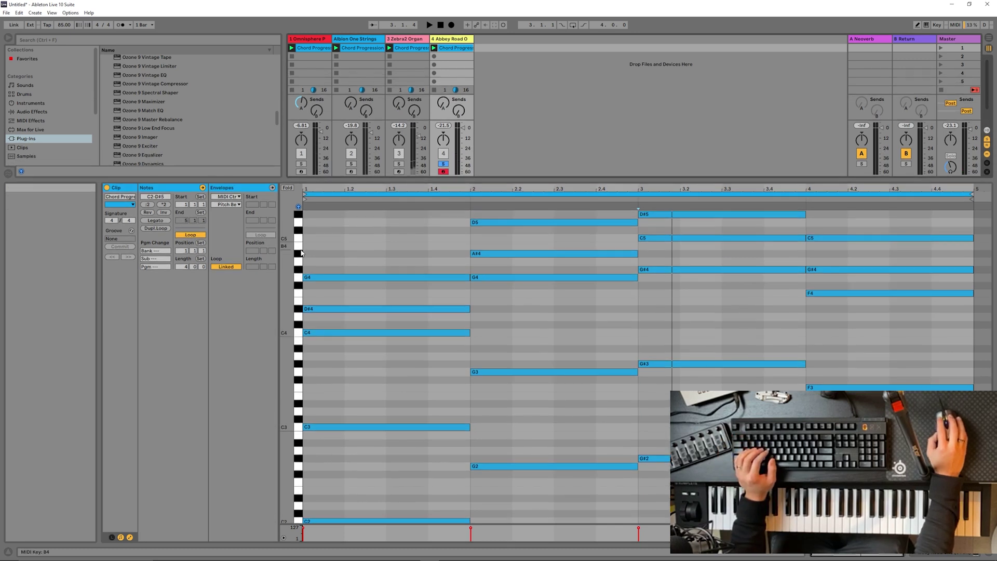
pyautogui.click(31, 120)
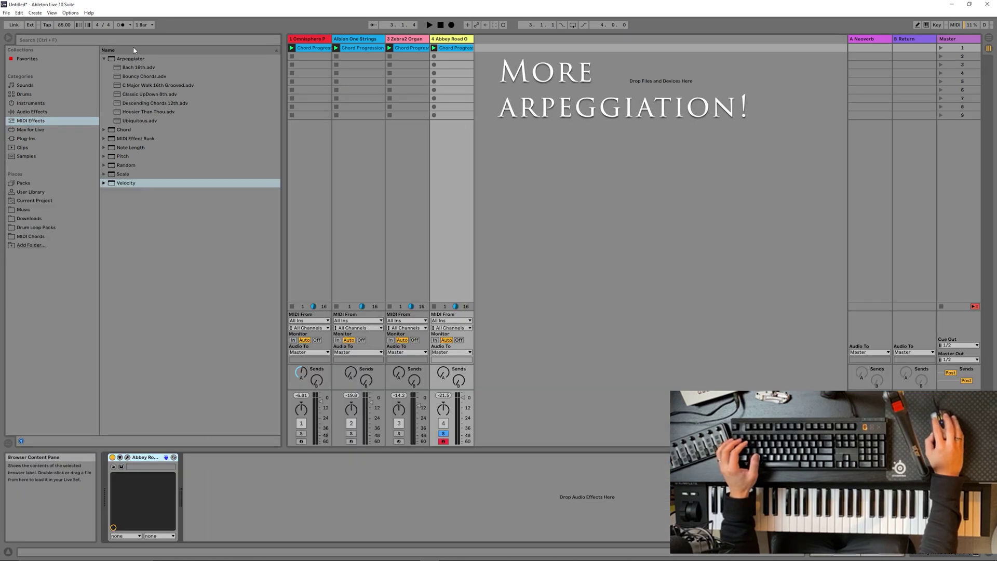
pyautogui.moveTo(131, 59); pyautogui.dragTo(218, 485)
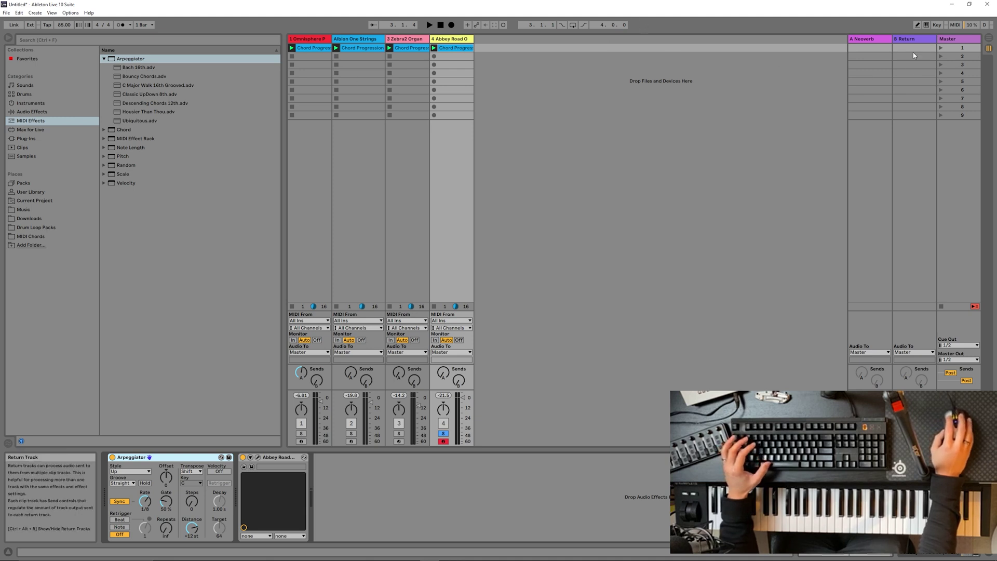
# Step: Audition scene 1, set the Arpeggiator's rate to 1/16 and increase its transpose steps, and launch the scene again
pyautogui.click(940, 48)
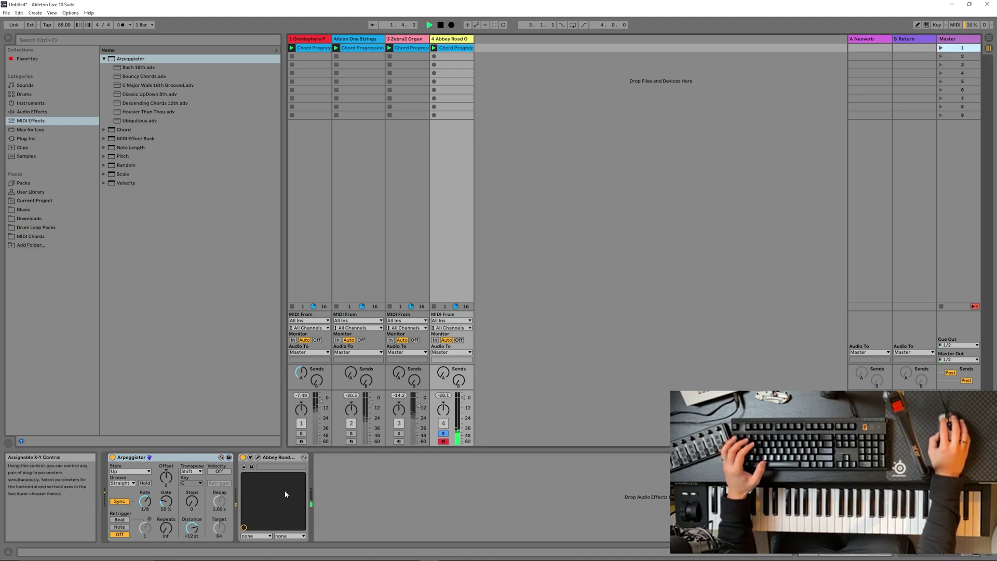
pyautogui.press('space')
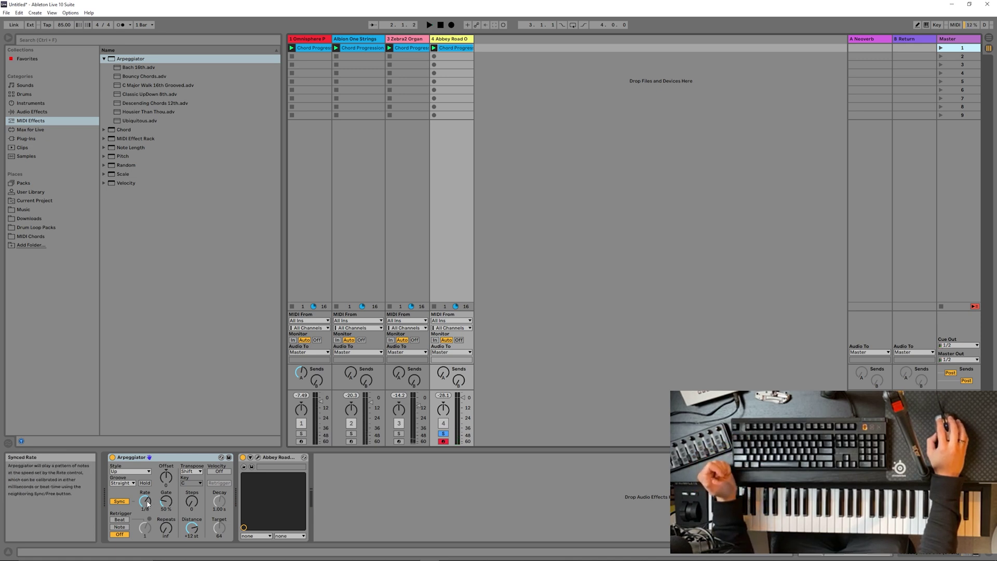
pyautogui.moveTo(147, 503); pyautogui.dragTo(148, 499)
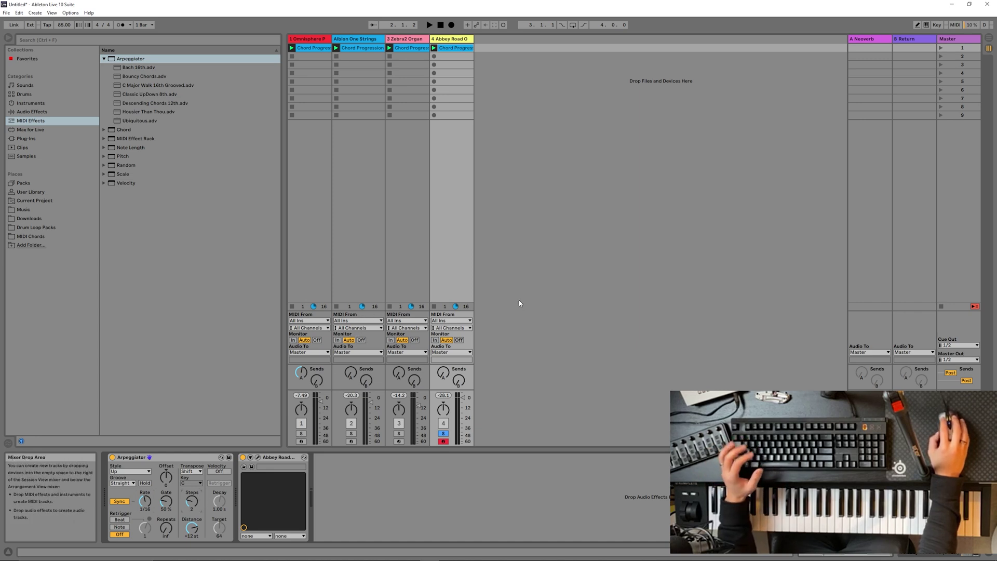
pyautogui.click(941, 49)
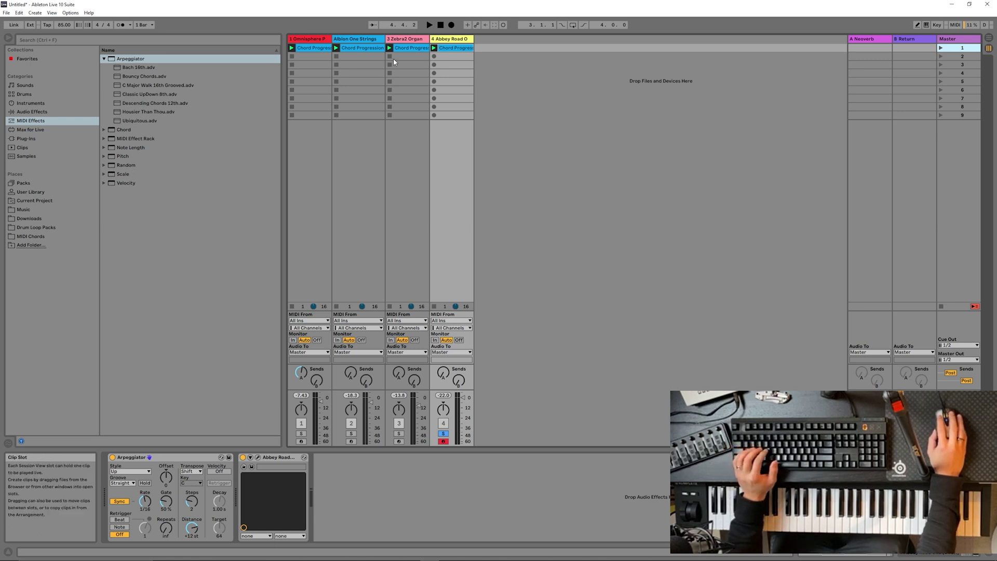
# Step: Unsolo the Abbey Road One track, audition scene 1 with all instruments, and select the four tracks before launching the scene again
pyautogui.click(442, 433)
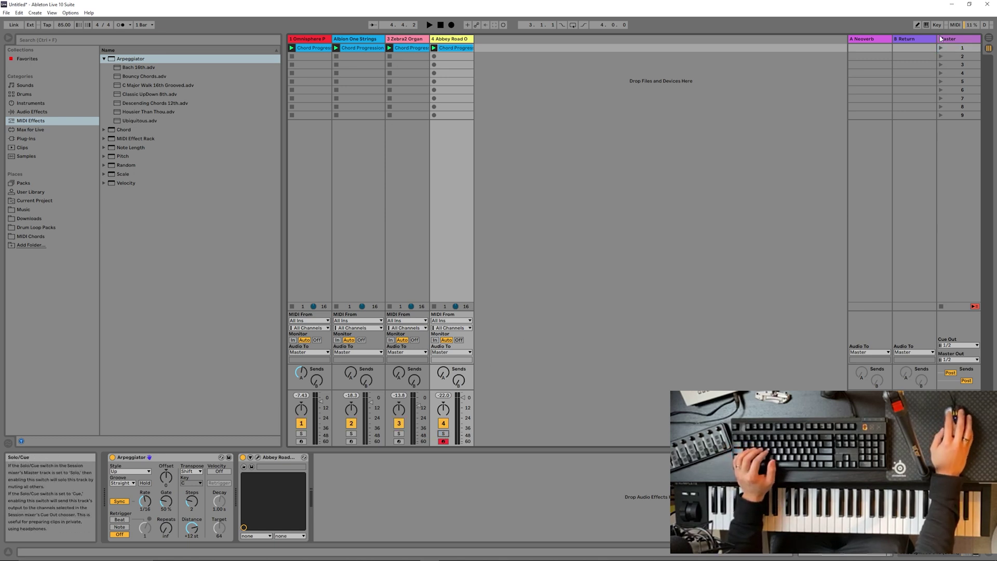
pyautogui.click(941, 49)
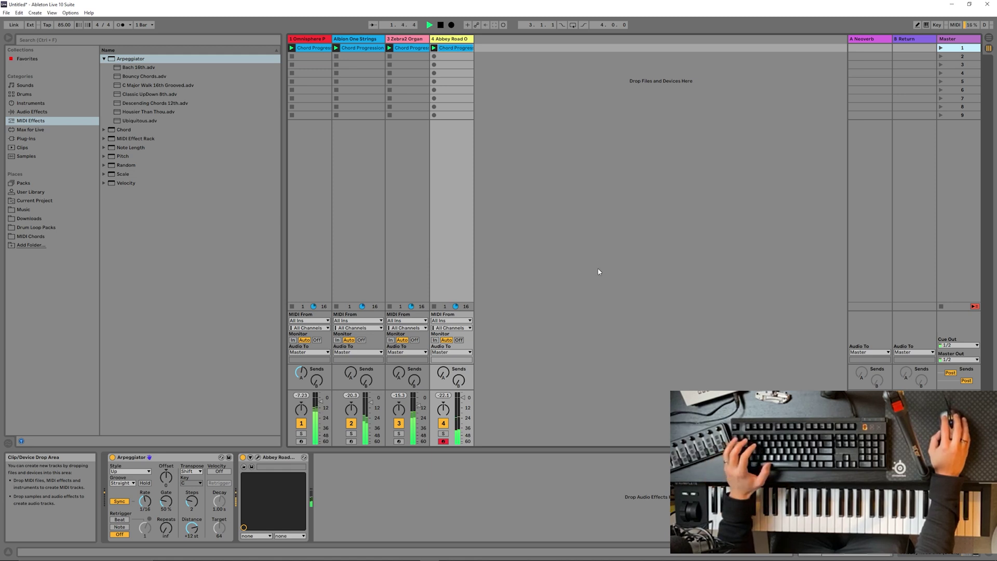
pyautogui.click(420, 42)
pyautogui.click(310, 41)
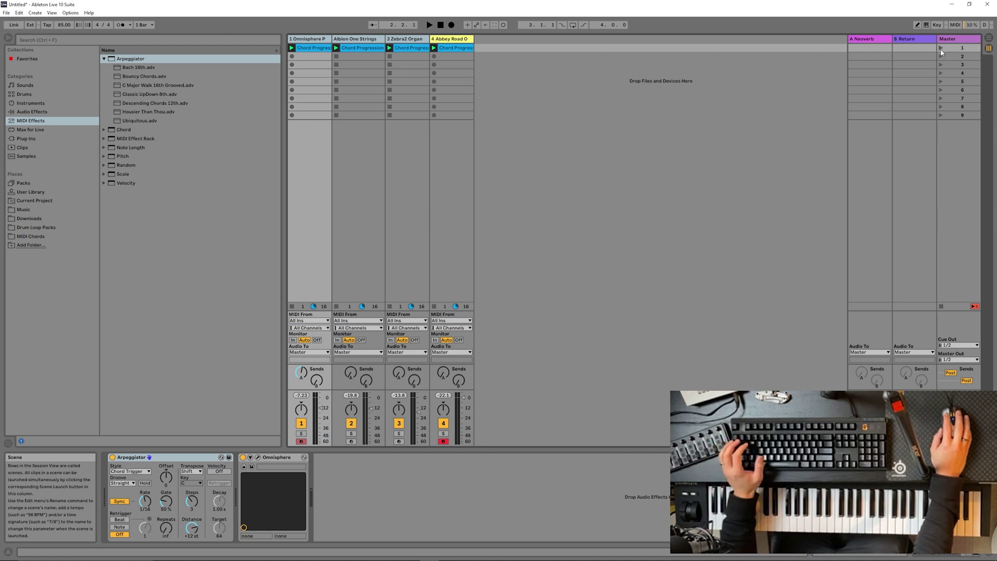
pyautogui.click(940, 48)
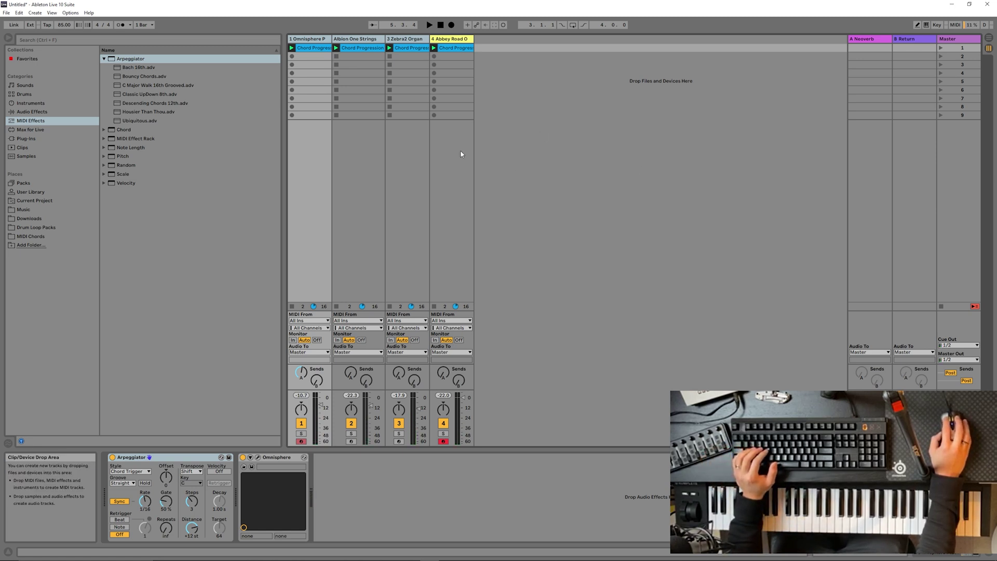
# Step: Add a second Abbey Road One instrument on a new MIDI track and load High Strings with the Spiccato technique
pyautogui.click(28, 142)
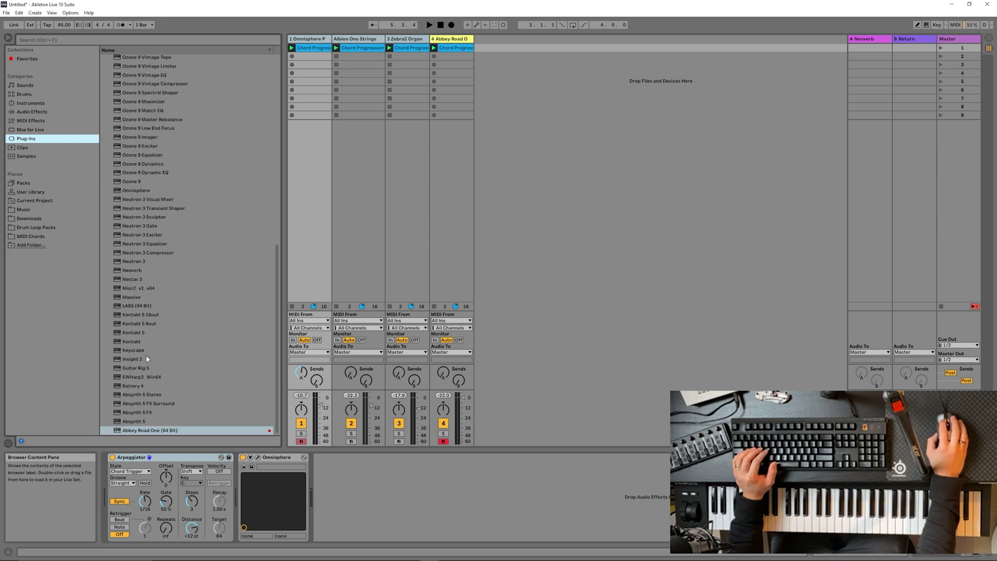
pyautogui.moveTo(139, 427); pyautogui.dragTo(160, 433)
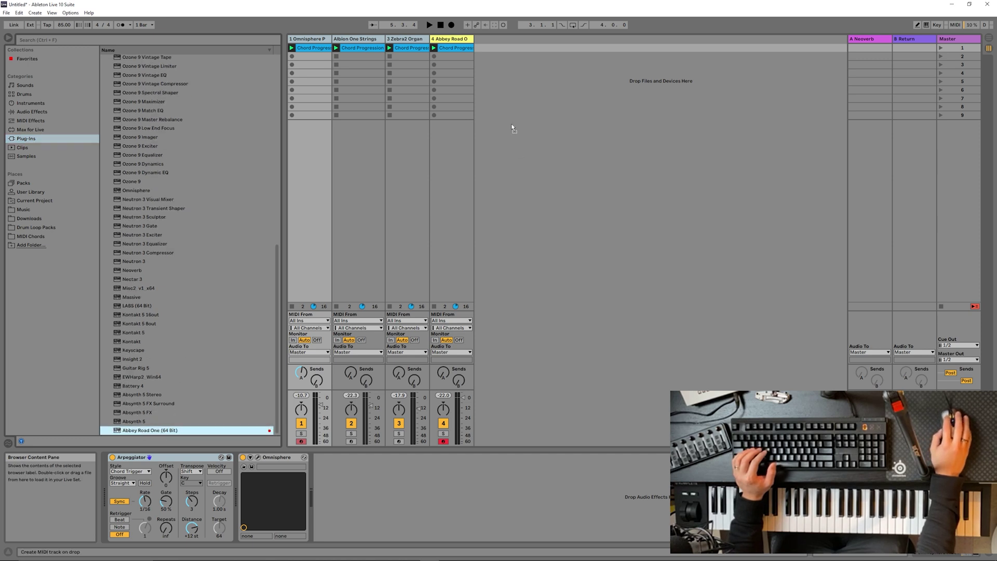
pyautogui.moveTo(512, 129); pyautogui.dragTo(536, 91)
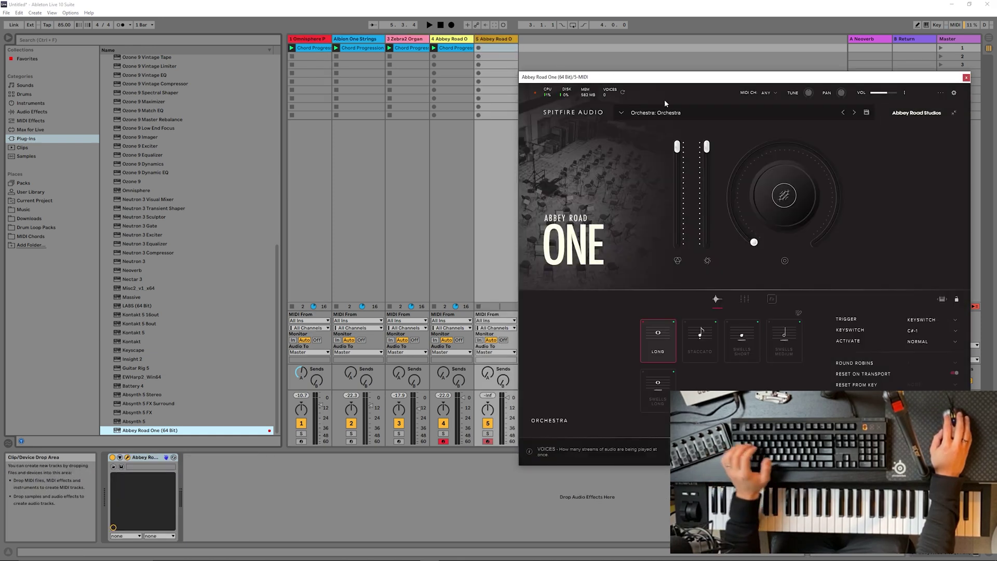
pyautogui.click(669, 112)
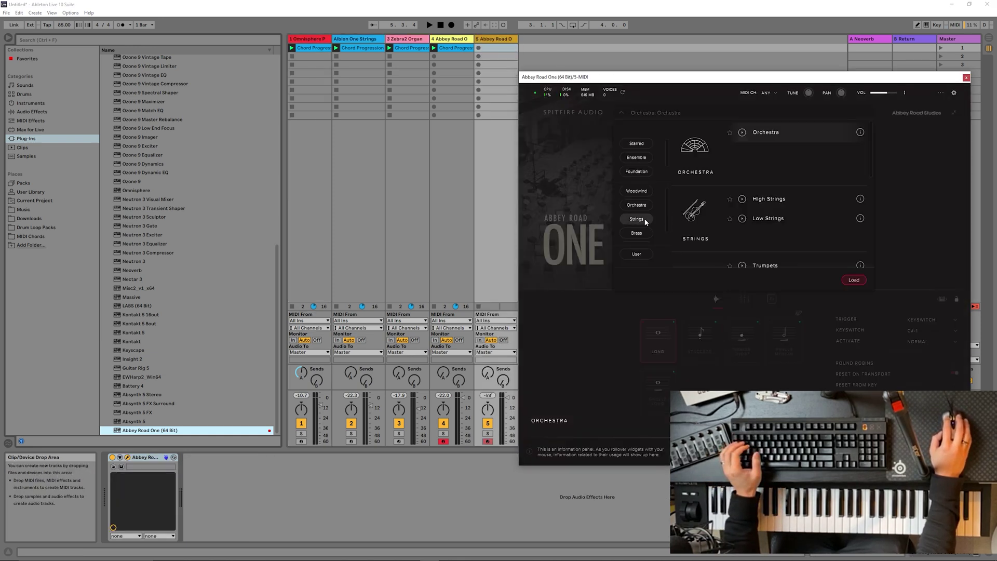
pyautogui.doubleClick(769, 201)
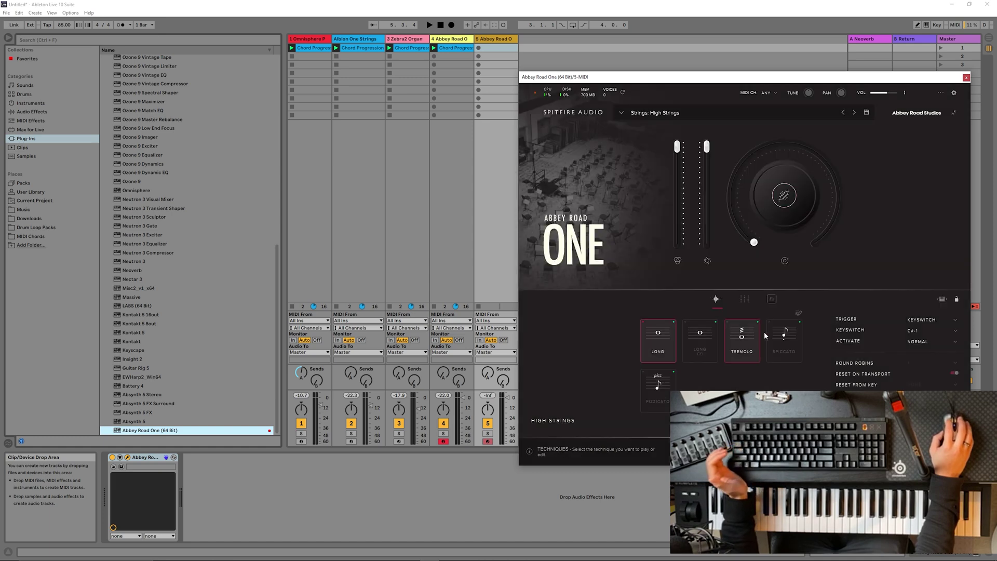
pyautogui.click(783, 337)
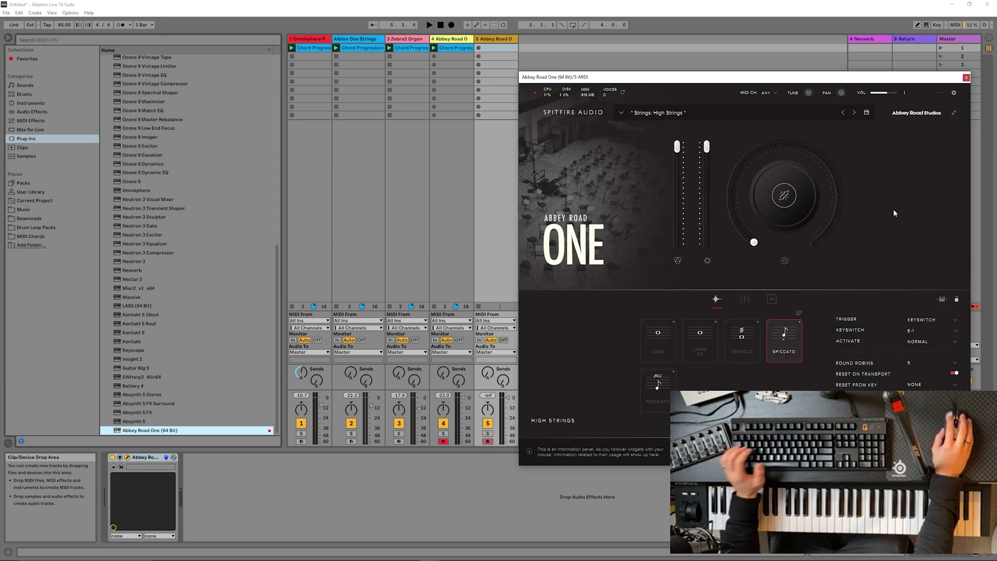
# Step: Copy the Chord Progression clip from the first Abbey Road One track to the new High Strings track, closing the plug-in window
pyautogui.doubleClick(457, 49)
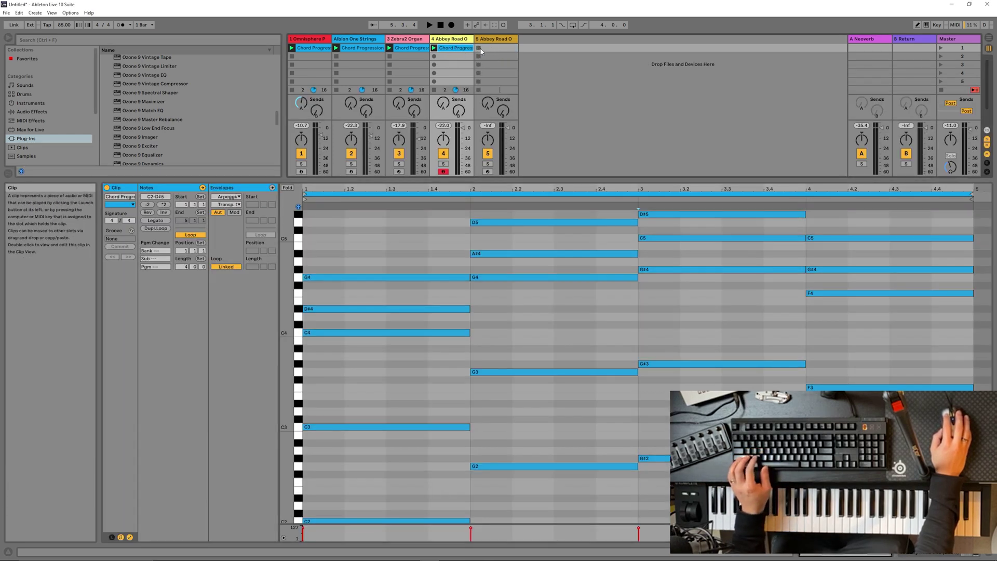
pyautogui.click(496, 50)
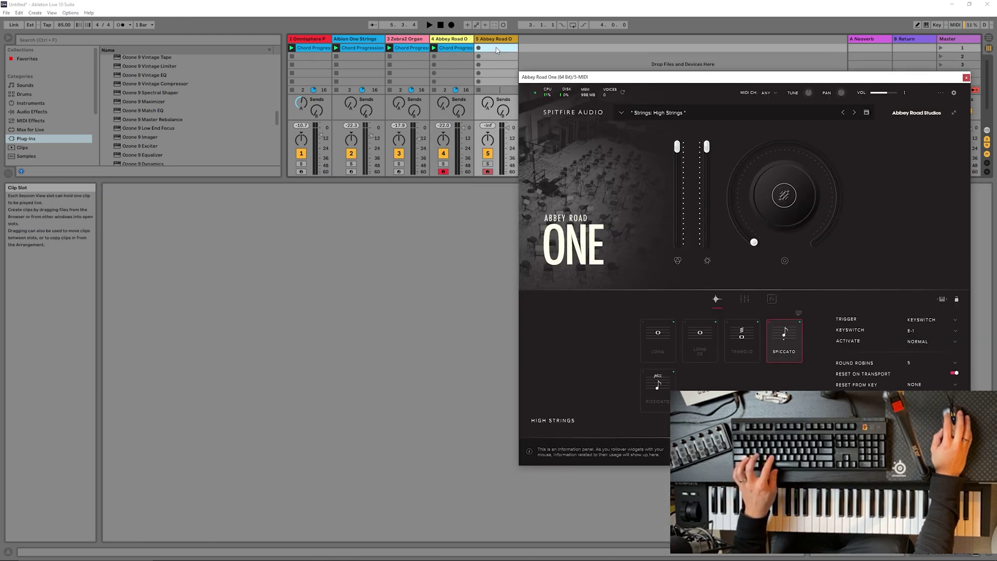
pyautogui.click(966, 78)
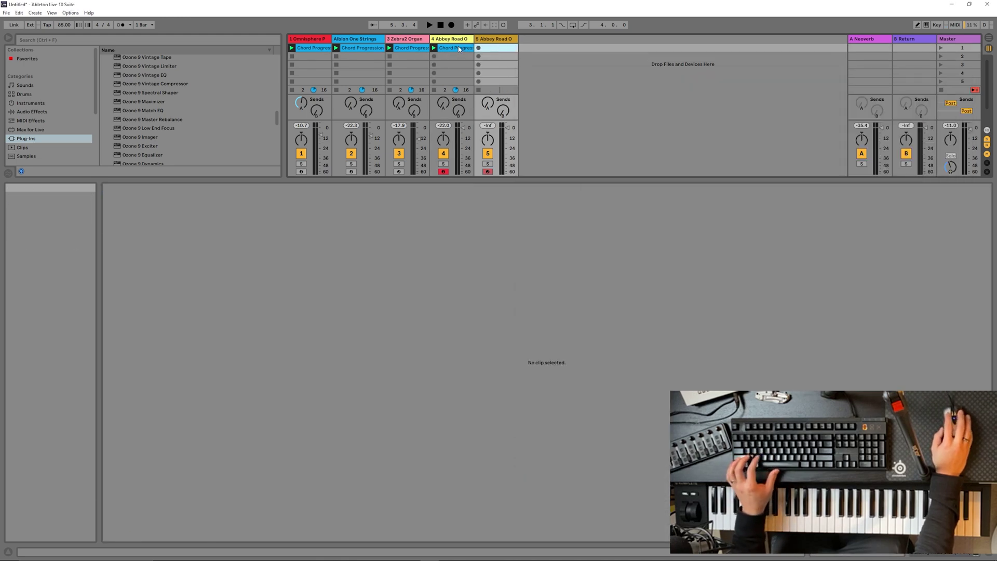
pyautogui.click(453, 49)
pyautogui.moveTo(488, 49); pyautogui.dragTo(491, 49)
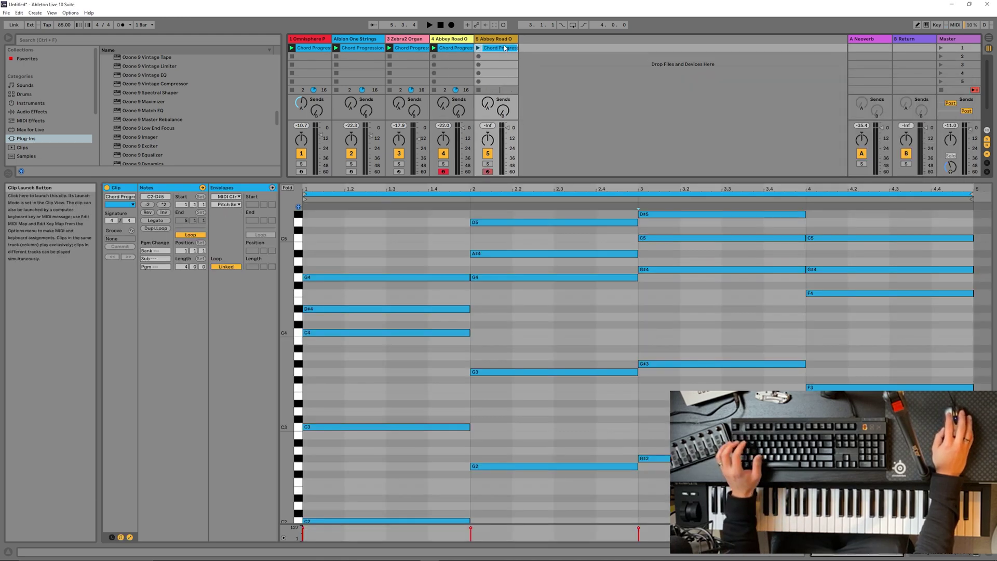
pyautogui.click(501, 289)
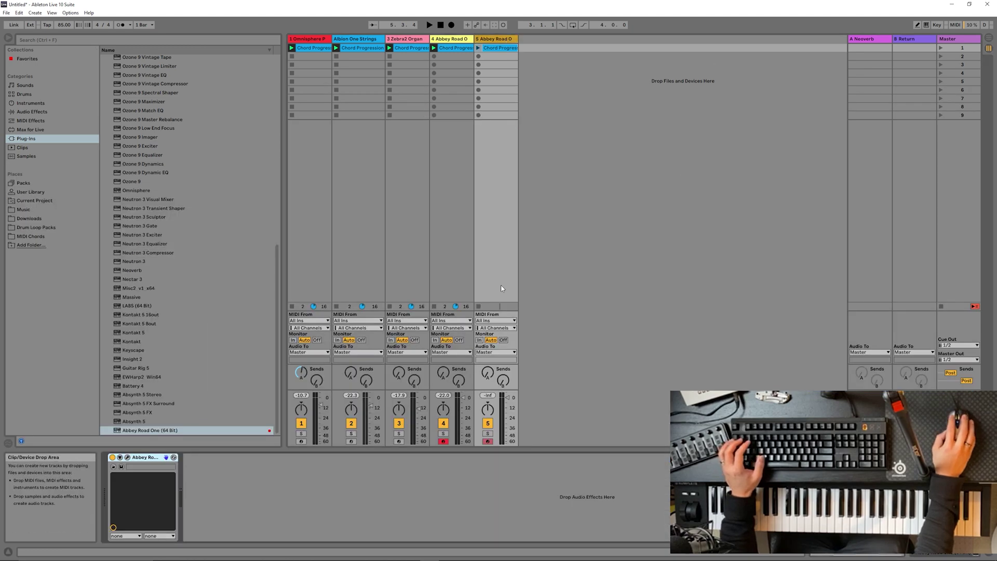
# Step: Check the High Strings instrument in its plug-in window, close it, and audition scene 1 with the new strings
pyautogui.click(127, 456)
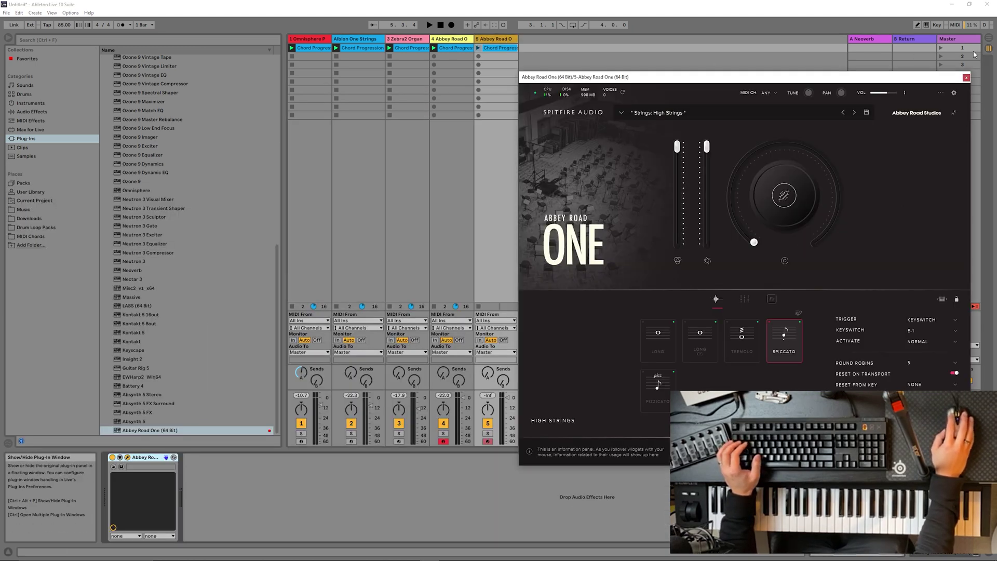
pyautogui.click(965, 77)
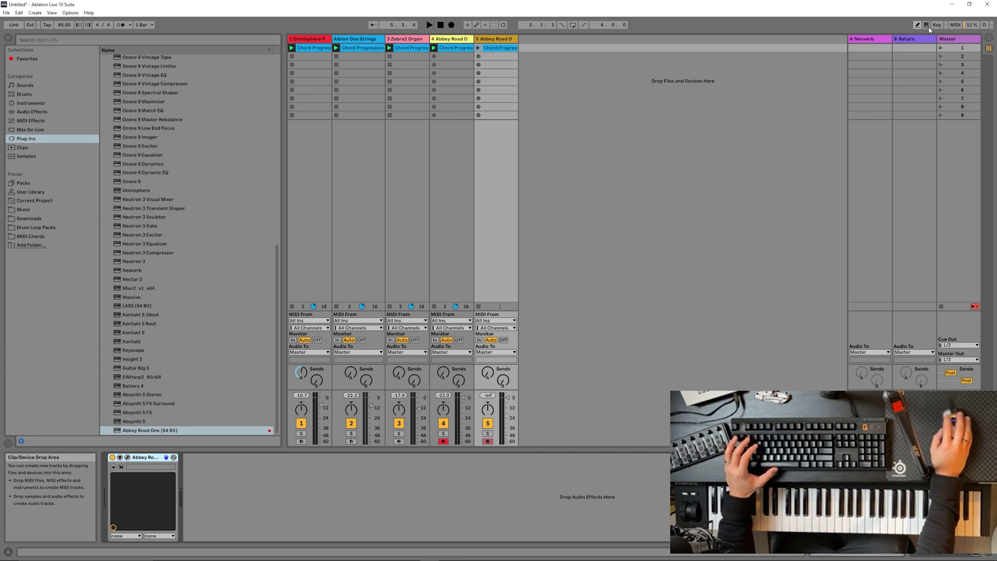
pyautogui.press('Return')
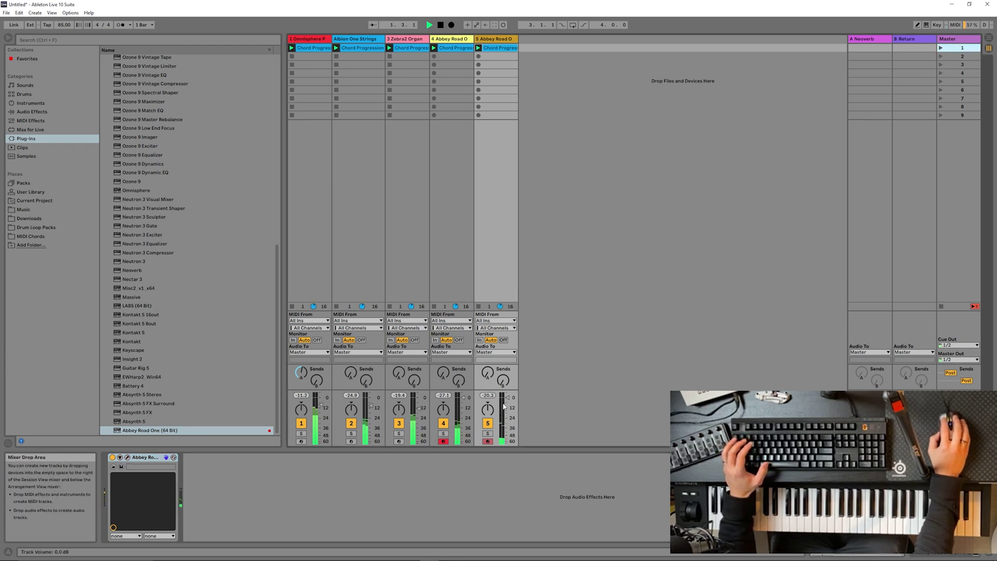
pyautogui.press('space')
# Step: Add an Arpeggiator before Abbey Road One on the High Strings track, solo the track and launch scene 1
pyautogui.click(484, 39)
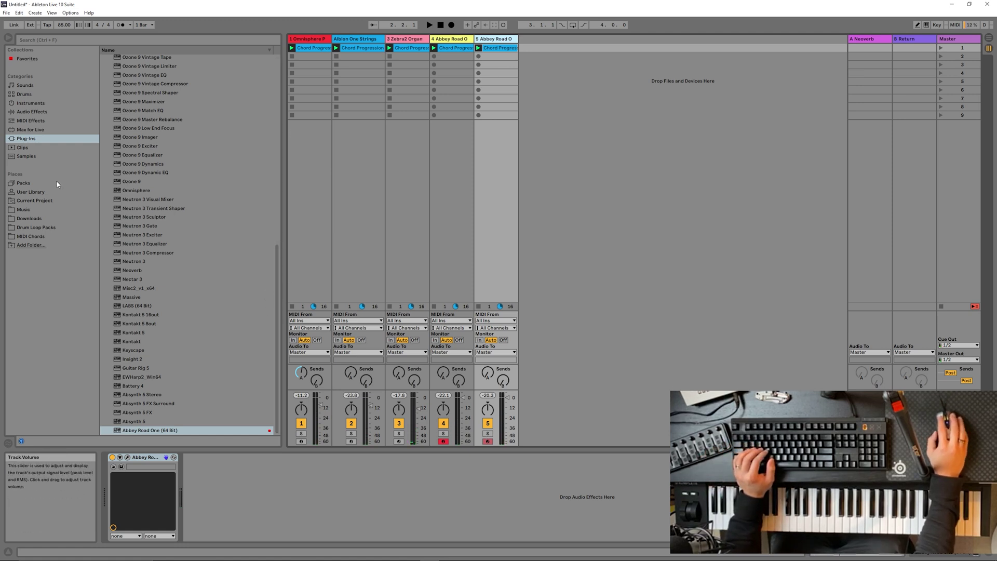
pyautogui.click(35, 113)
pyautogui.click(31, 121)
pyautogui.click(134, 60)
pyautogui.moveTo(134, 59); pyautogui.dragTo(186, 521)
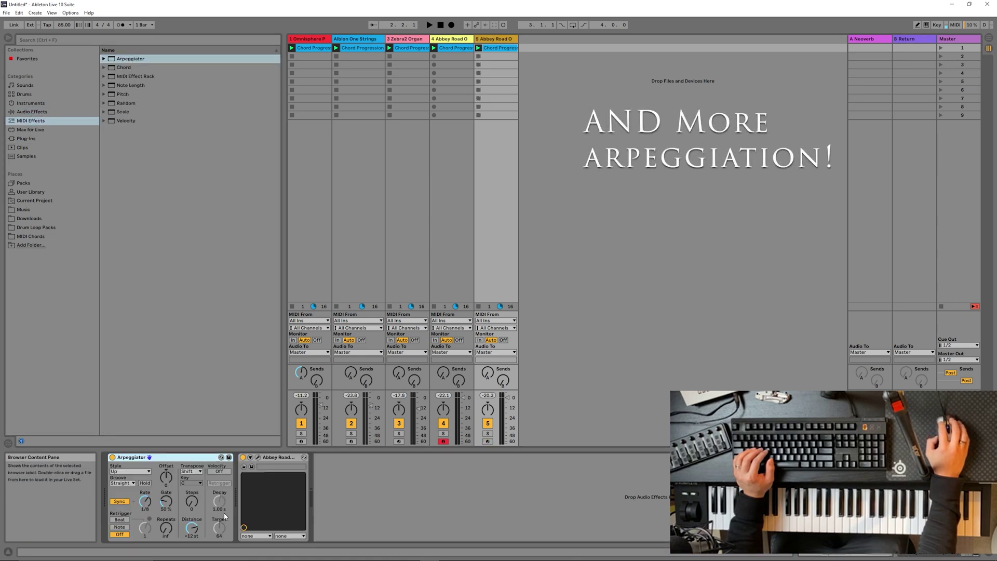
pyautogui.click(487, 433)
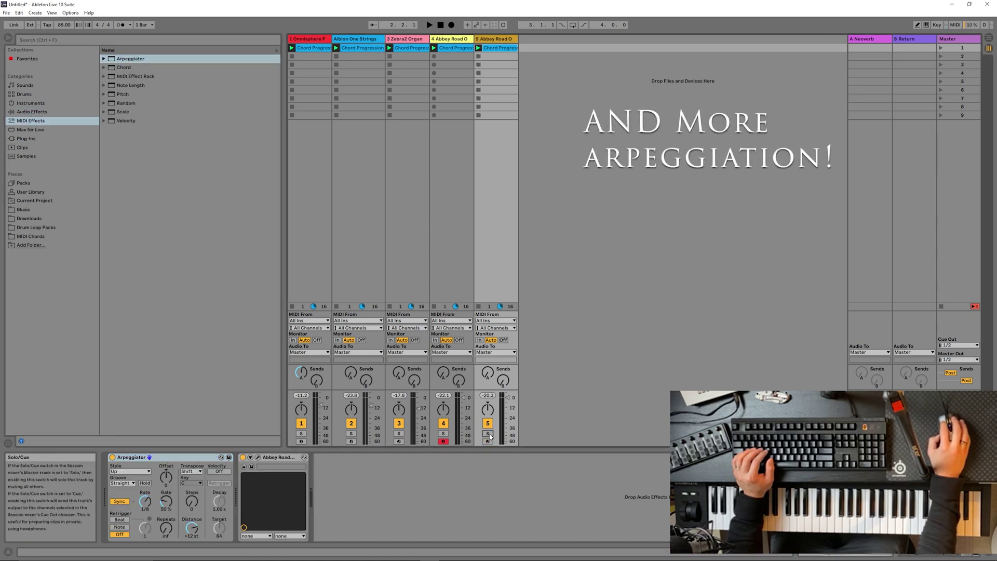
pyautogui.click(941, 49)
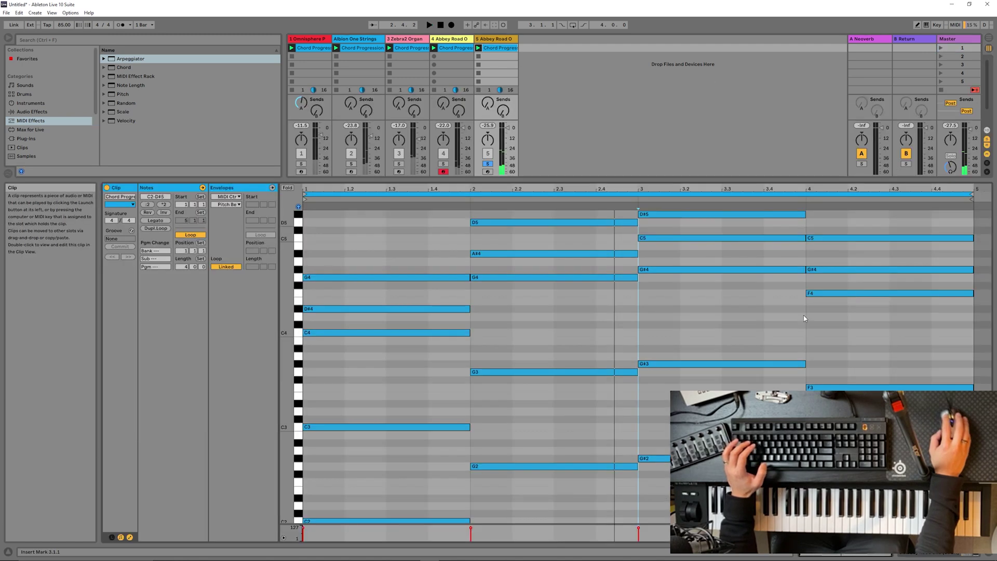
# Step: Transpose the lowest note of every chord in the High Strings clip up one octave
pyautogui.scroll(3, 590, 362)
pyautogui.scroll(-4, 594, 376)
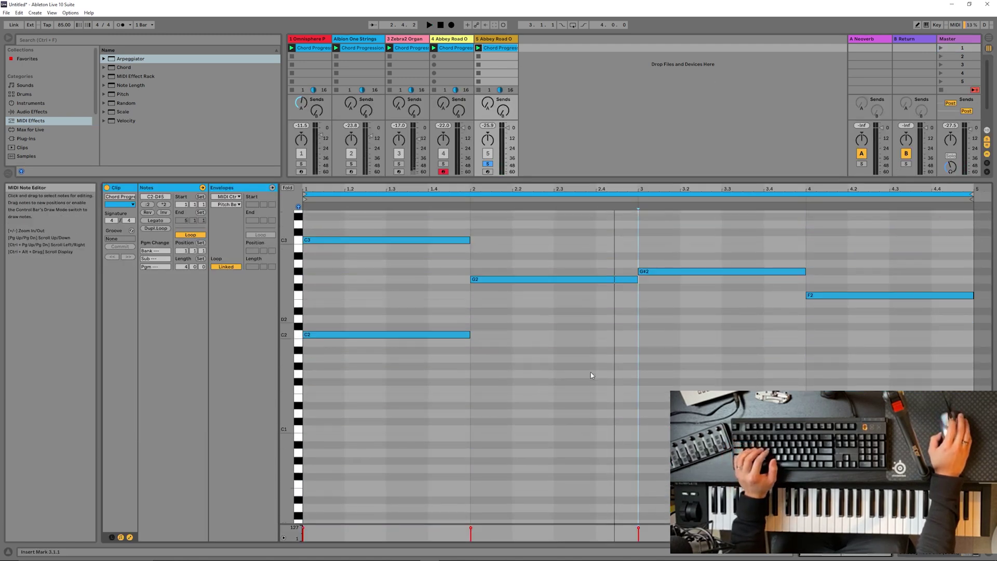
pyautogui.moveTo(638, 285); pyautogui.dragTo(797, 350)
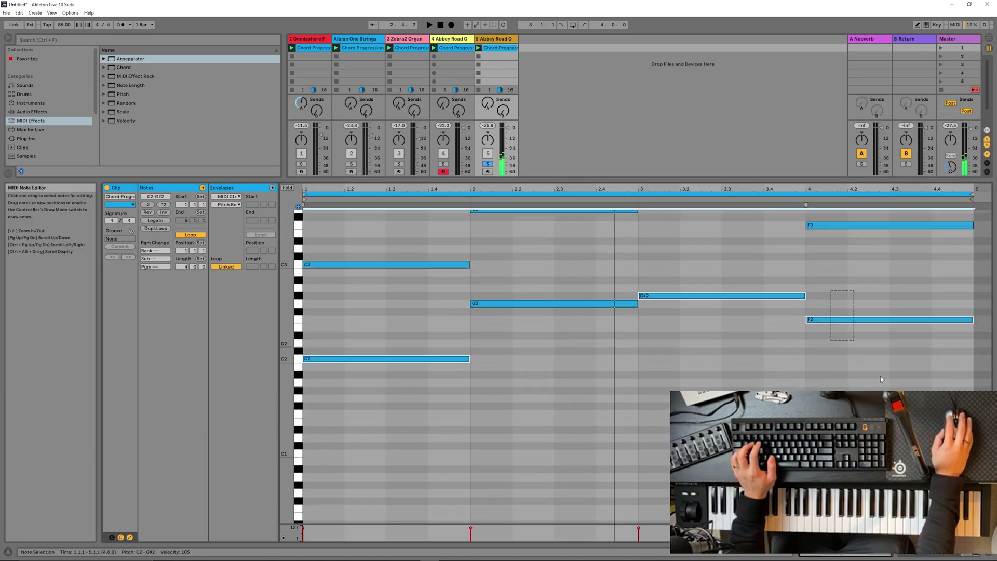
pyautogui.moveTo(874, 369); pyautogui.dragTo(879, 374)
pyautogui.scroll(5, 874, 371)
pyautogui.keyDown('shift'); pyautogui.click(597, 366); pyautogui.keyUp('shift')
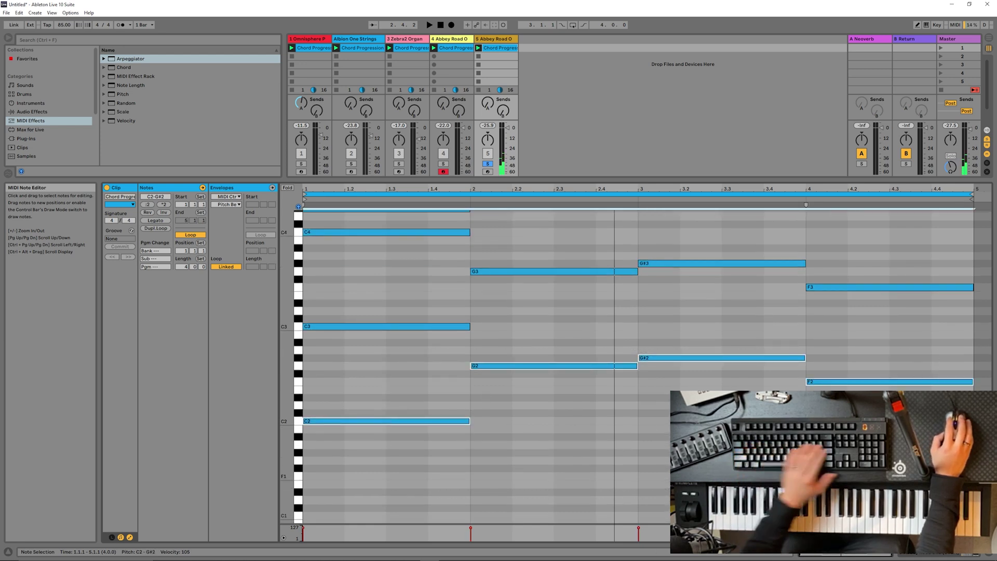
pyautogui.hotkey('shift', 'Up')
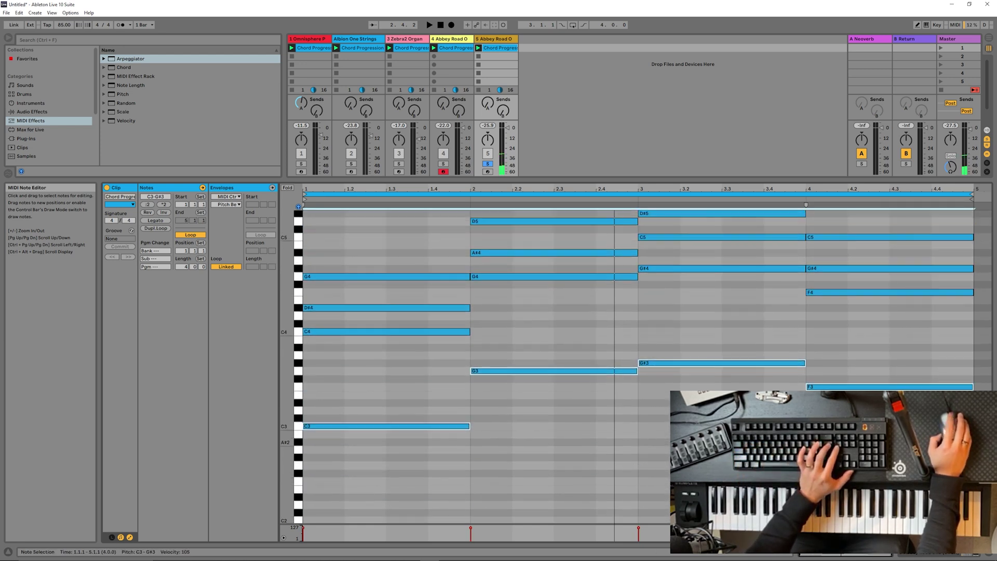
# Step: Delete the bass notes C3, G3, G#3 and F3 from the High Strings clip and launch scene 1
pyautogui.scroll(2, 639, 363)
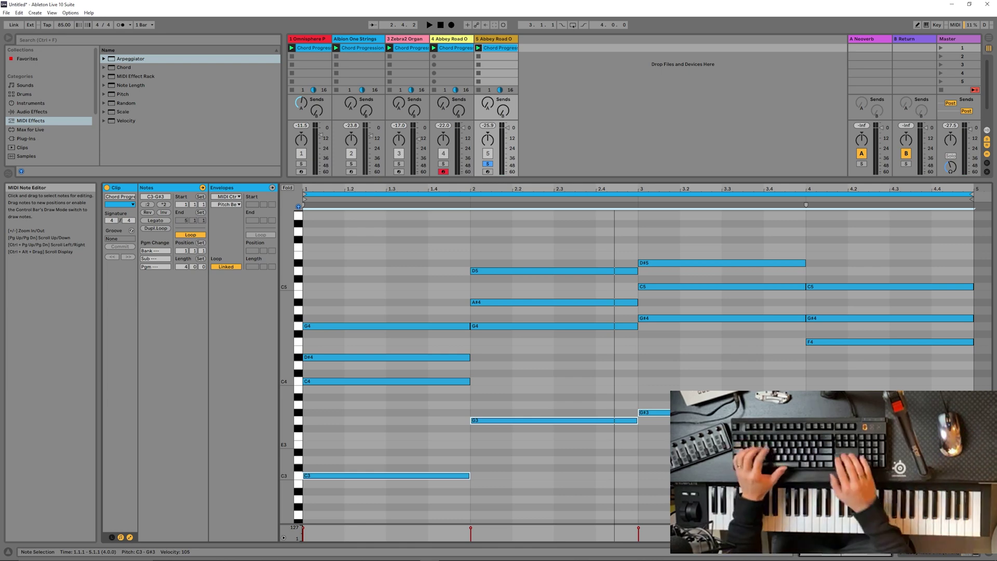
pyautogui.press('Delete')
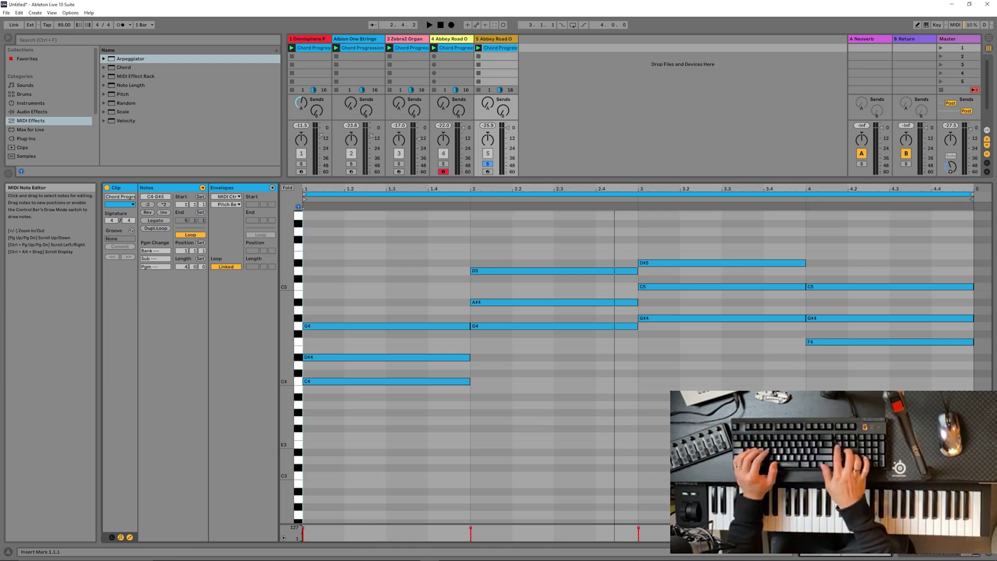
pyautogui.click(626, 421)
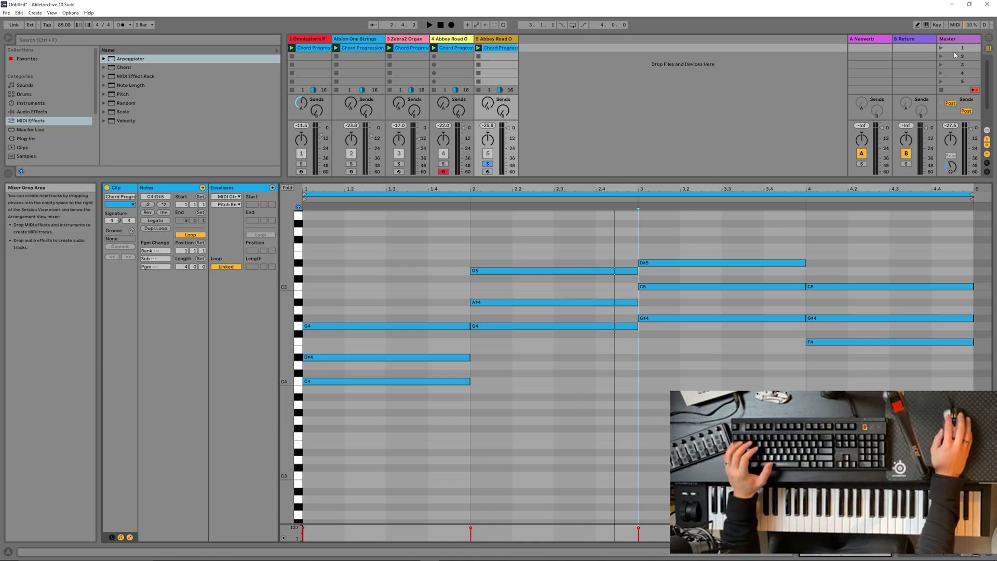
pyautogui.click(940, 48)
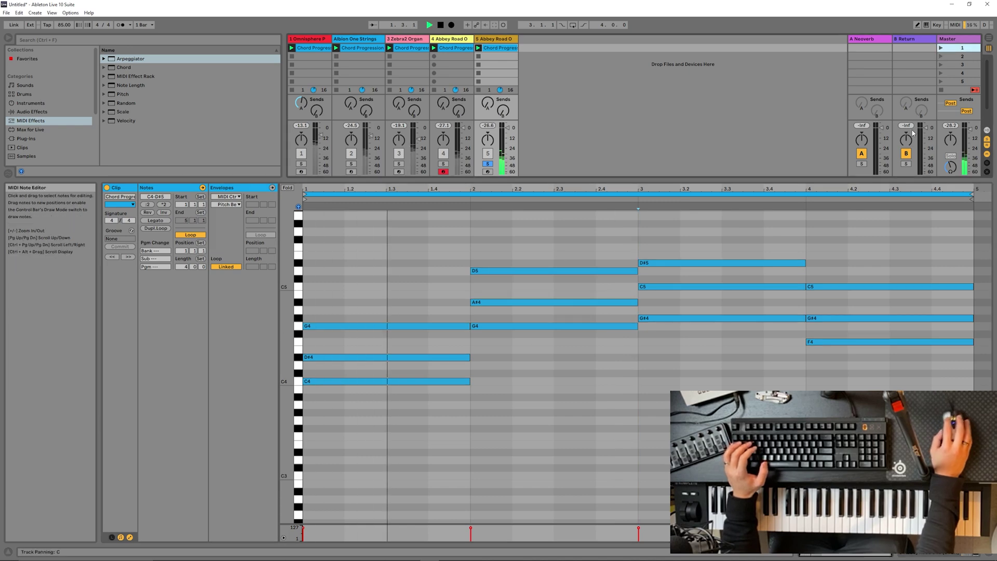
# Step: Set the High Strings Arpeggiator's rate to 1/16 and its transpose steps to 2, and launch scene 1
pyautogui.click(496, 41)
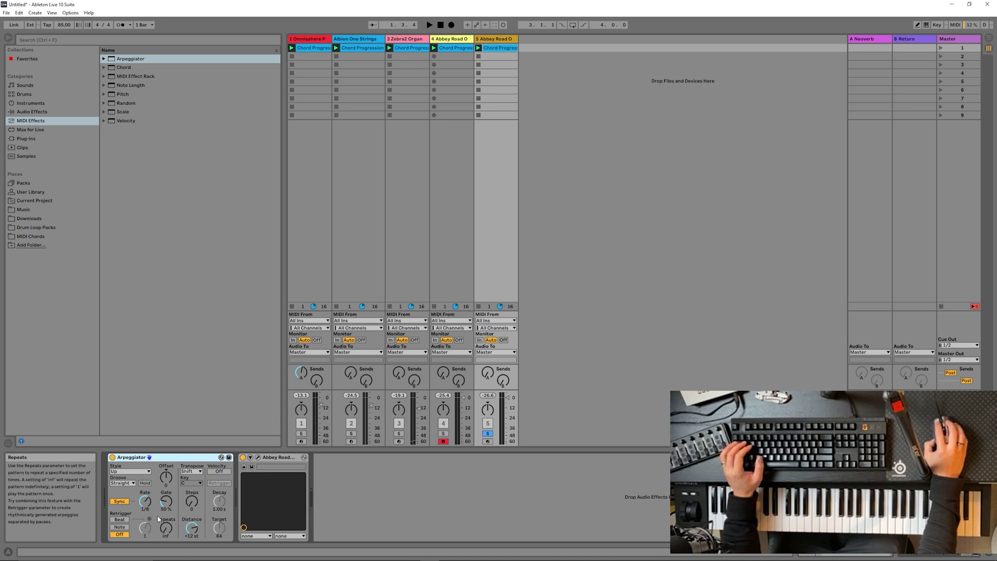
pyautogui.moveTo(145, 501); pyautogui.dragTo(145, 505)
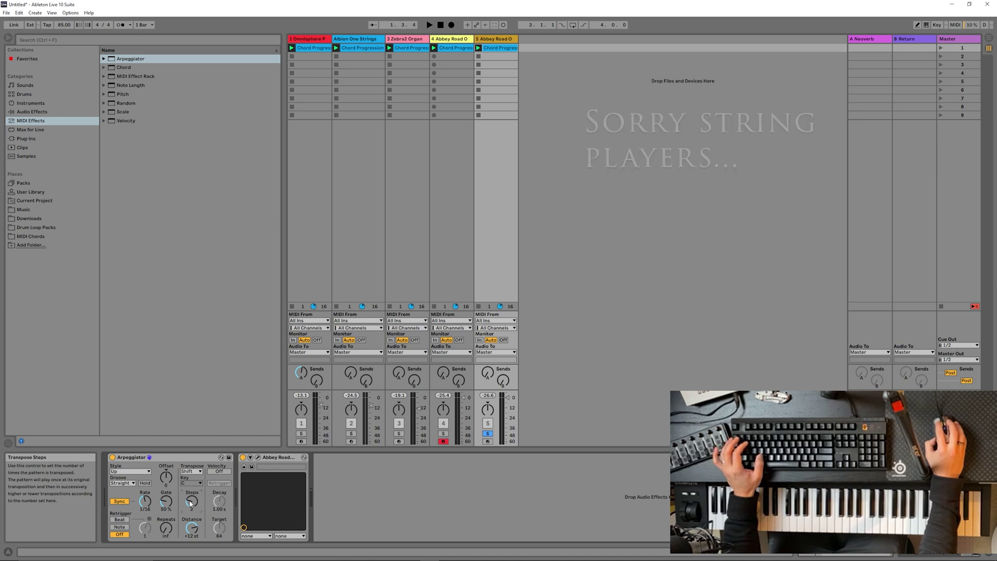
pyautogui.click(940, 56)
pyautogui.click(940, 48)
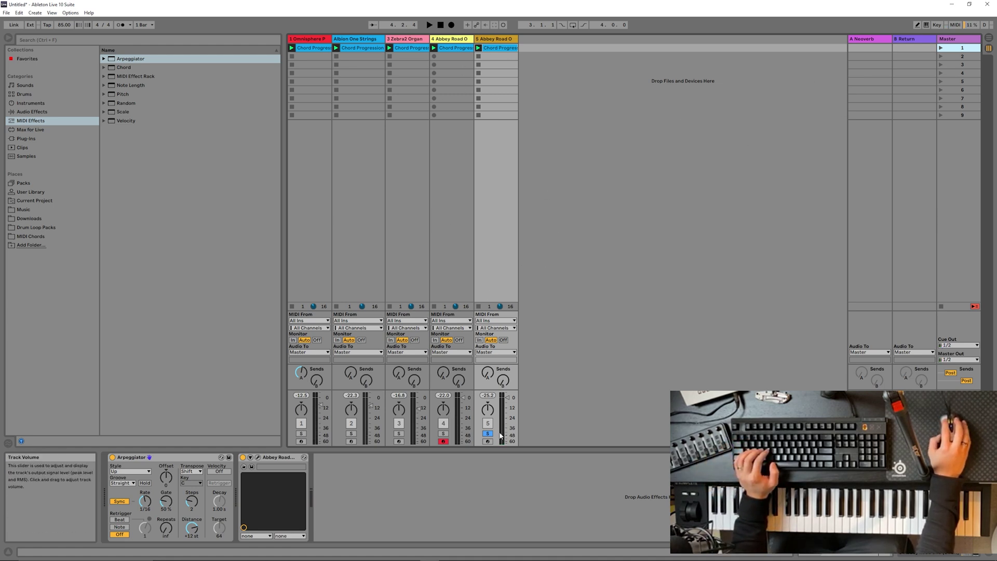
# Step: Unsolo the High Strings track, play all the tracks together, and select the High Strings track
pyautogui.press('space')
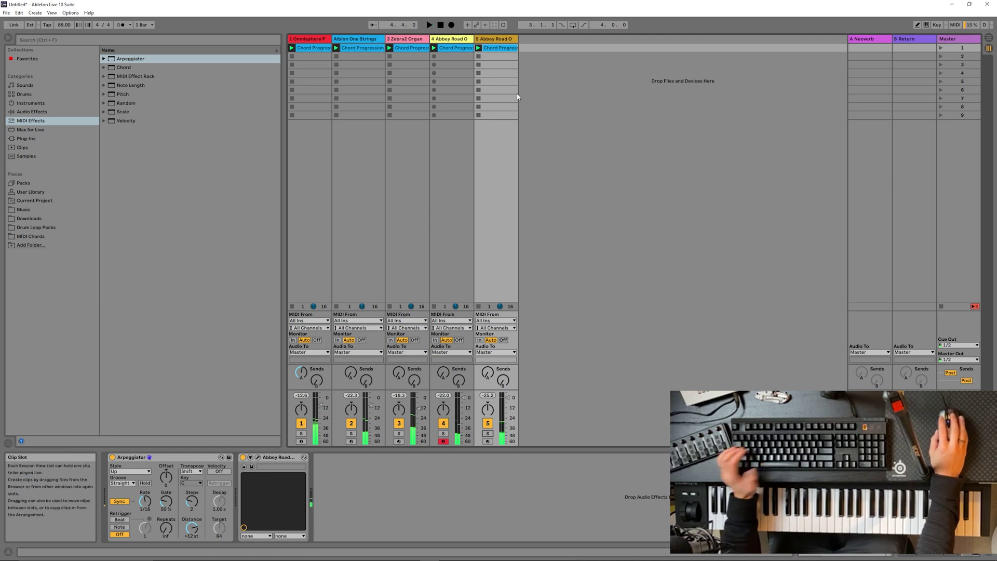
pyautogui.click(513, 49)
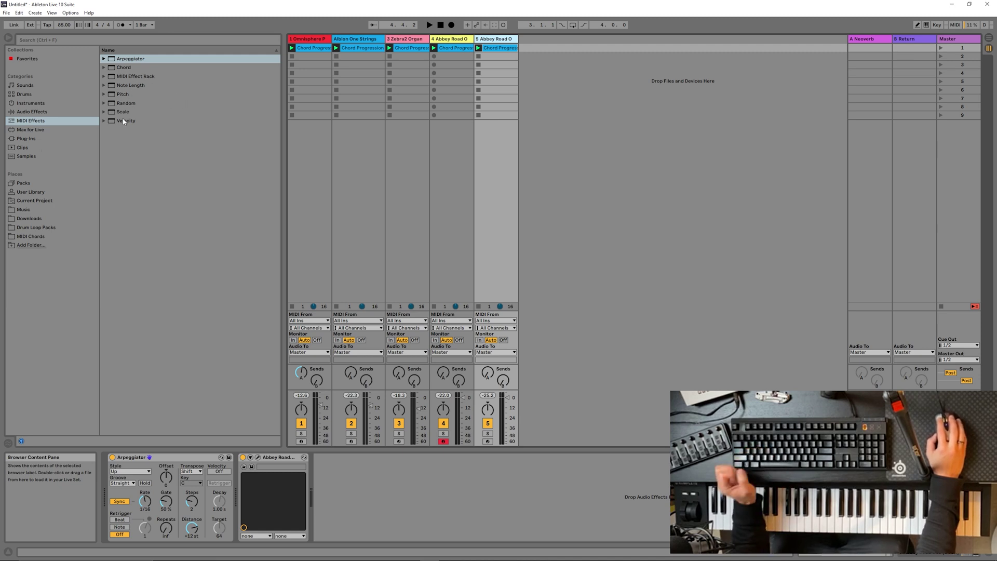
# Step: Add a new track with the Abbey Road One plug-in, load its Low Strings preset and choose the Spiccato articulation
pyautogui.click(103, 59)
pyautogui.click(104, 59)
pyautogui.click(27, 139)
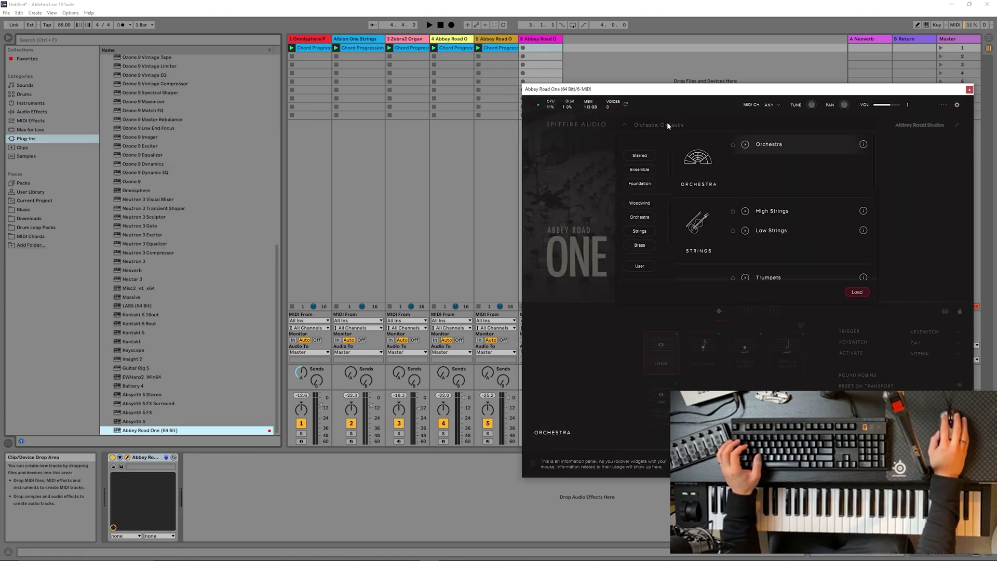
pyautogui.doubleClick(773, 230)
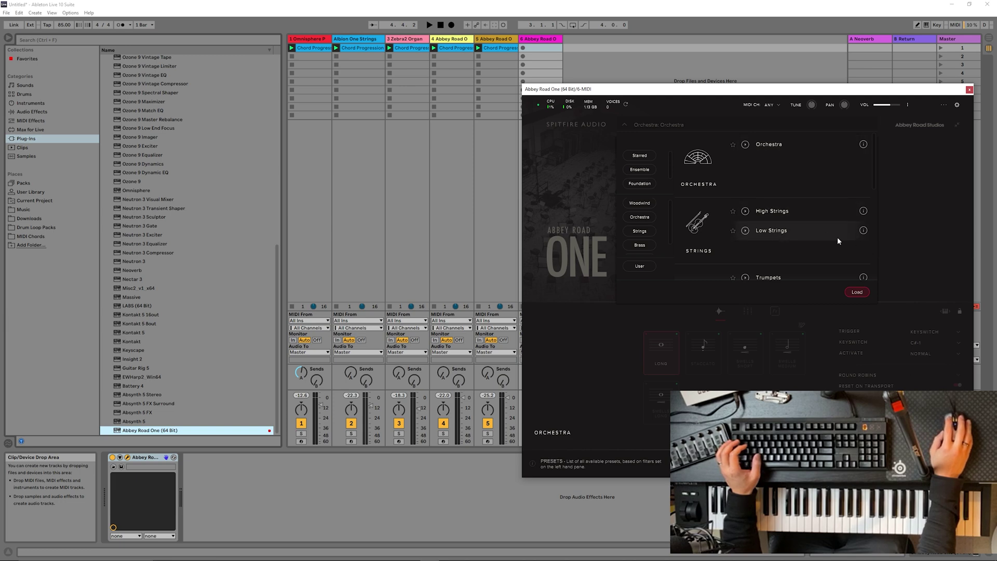
pyautogui.click(794, 347)
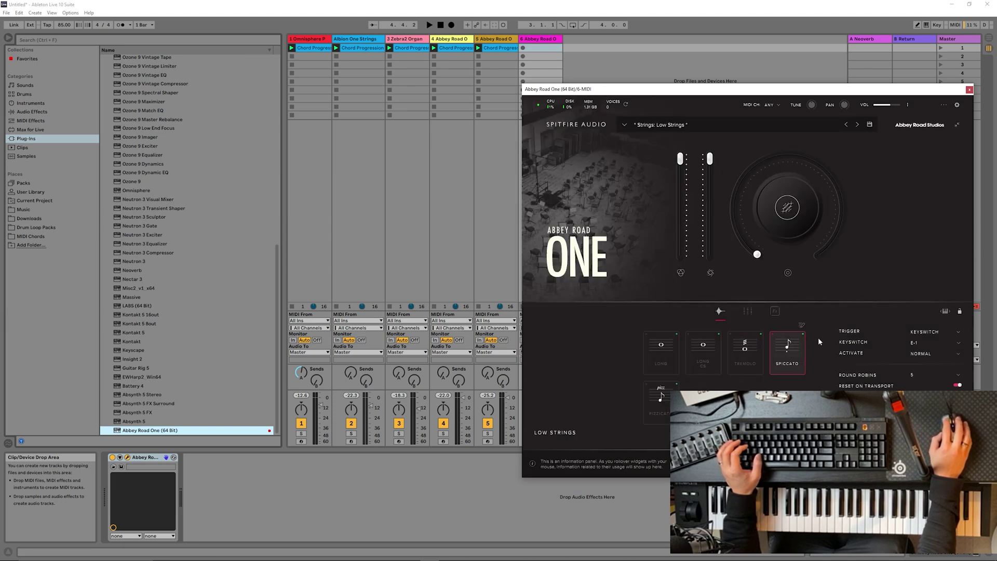
pyautogui.click(968, 90)
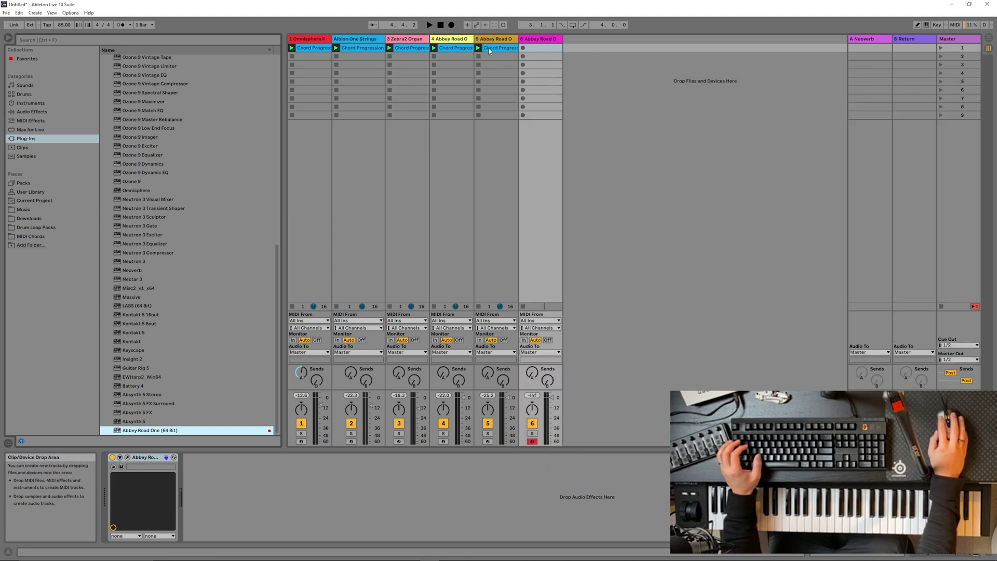
# Step: Copy the Chord Progression clip onto the Low Strings track and transpose all its notes down three octaves
pyautogui.moveTo(458, 49); pyautogui.dragTo(528, 51)
pyautogui.doubleClick(527, 48)
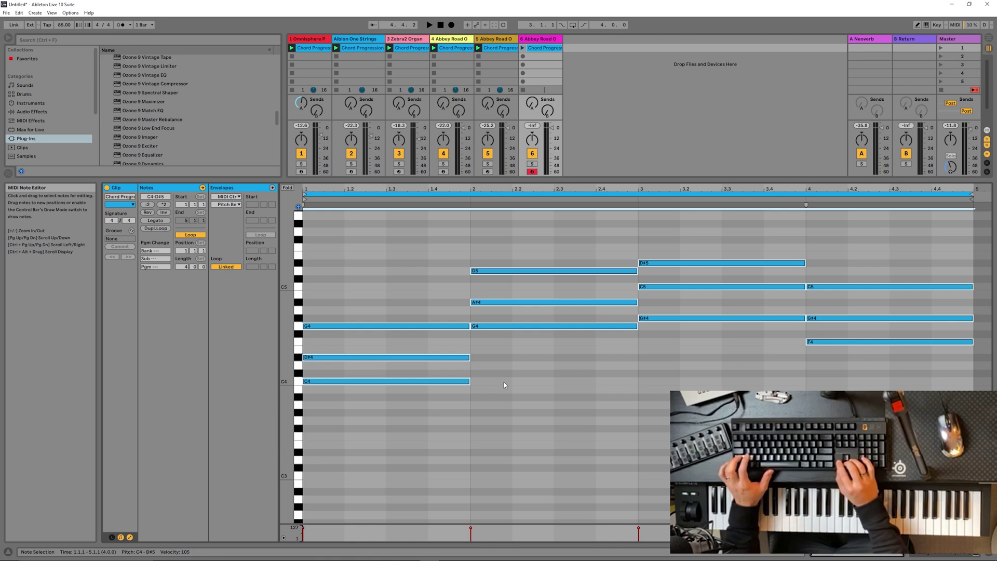
pyautogui.hotkey('shift', 'Down')
pyautogui.hotkey('shift', 'Down')
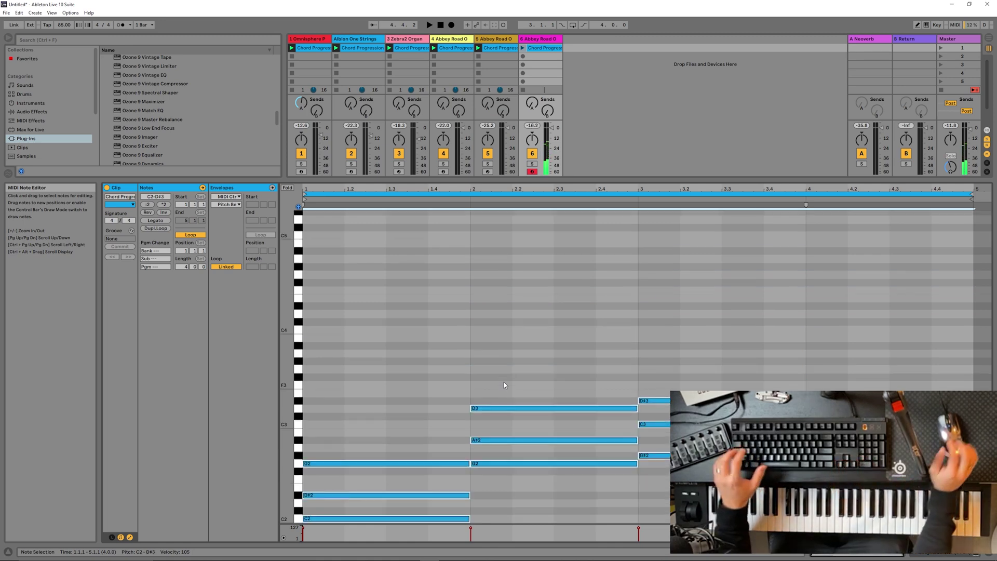
pyautogui.scroll(-2, 523, 391)
pyautogui.scroll(-3, 515, 382)
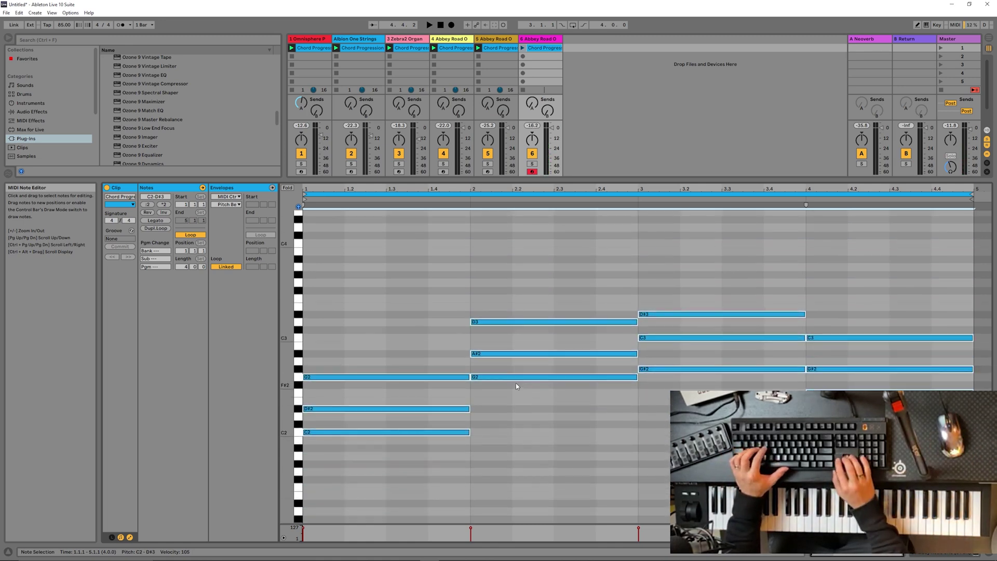
pyautogui.hotkey('shift', 'Down')
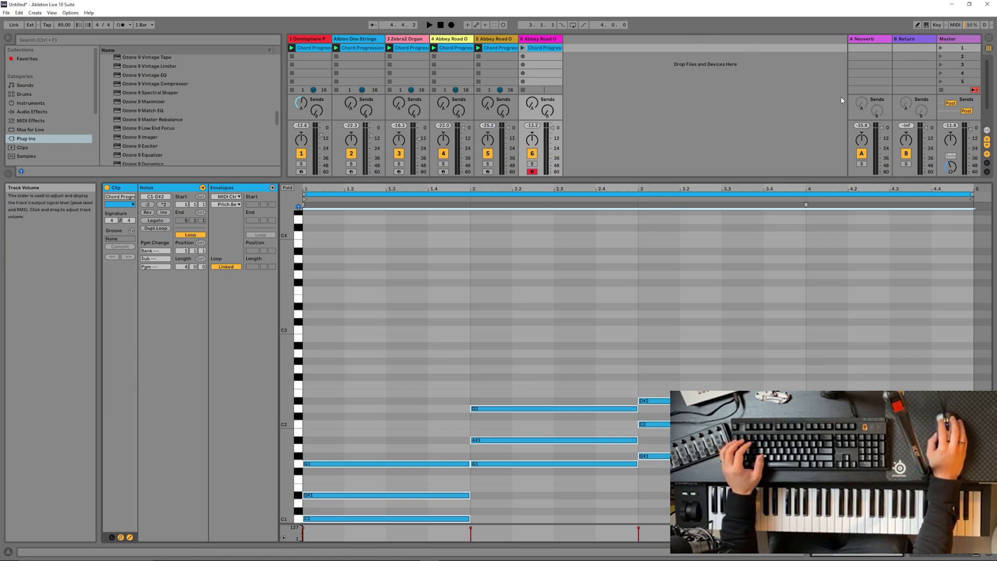
# Step: Play scene 1 with all the tracks, and again with only the Low Strings track soloed
pyautogui.click(941, 50)
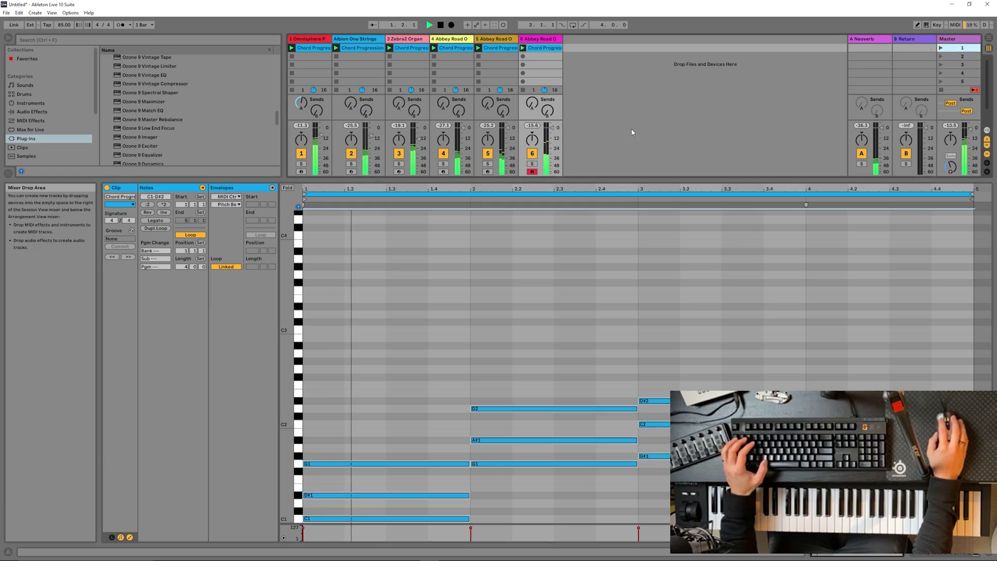
pyautogui.scroll(-2, 650, 118)
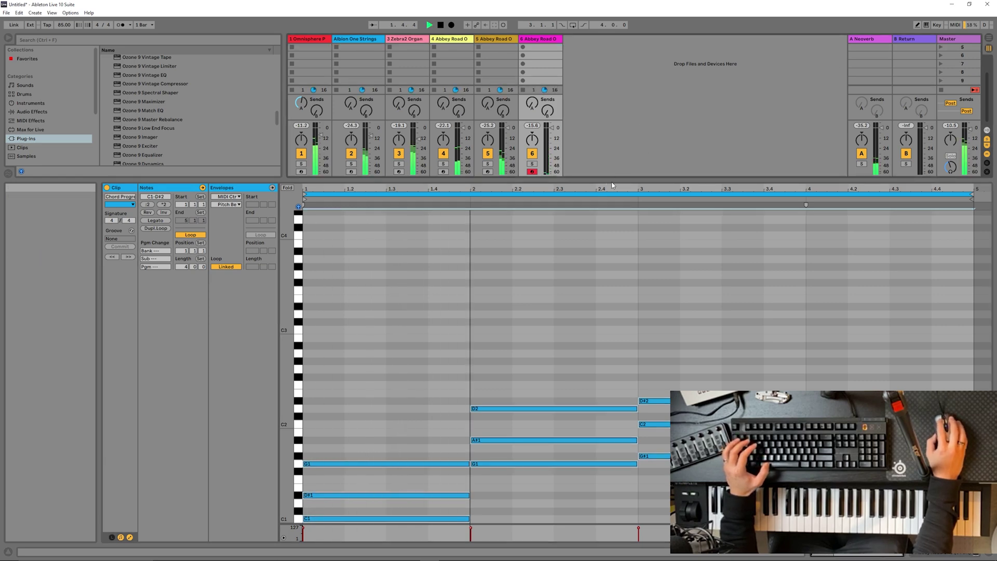
pyautogui.click(540, 44)
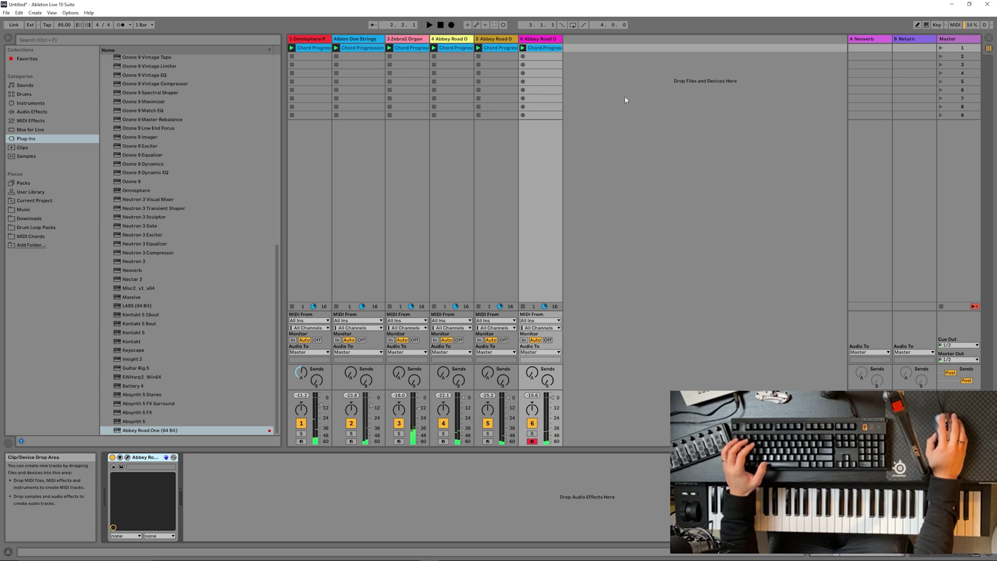
pyautogui.moveTo(277, 286); pyautogui.dragTo(343, 98)
pyautogui.click(531, 434)
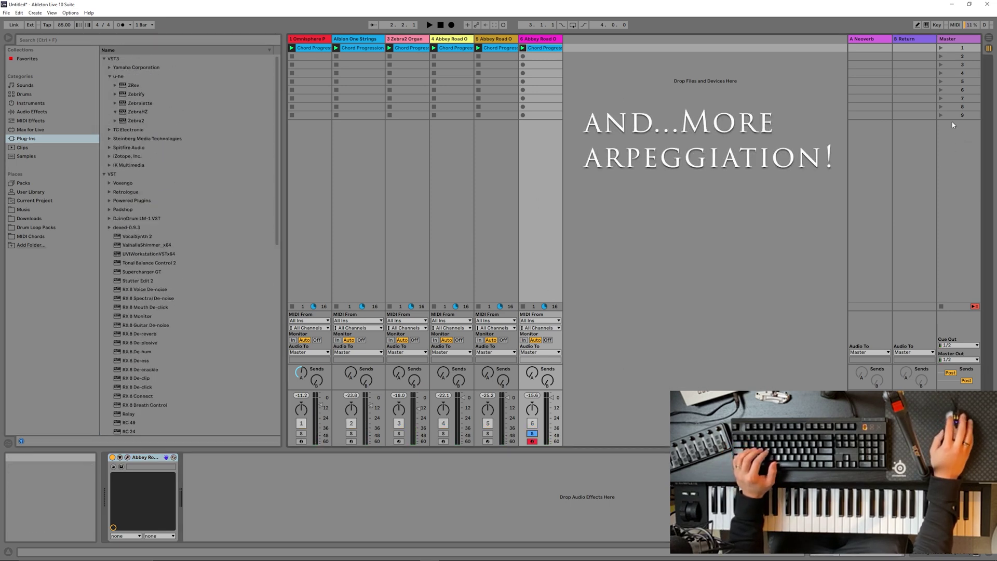
pyautogui.press('space')
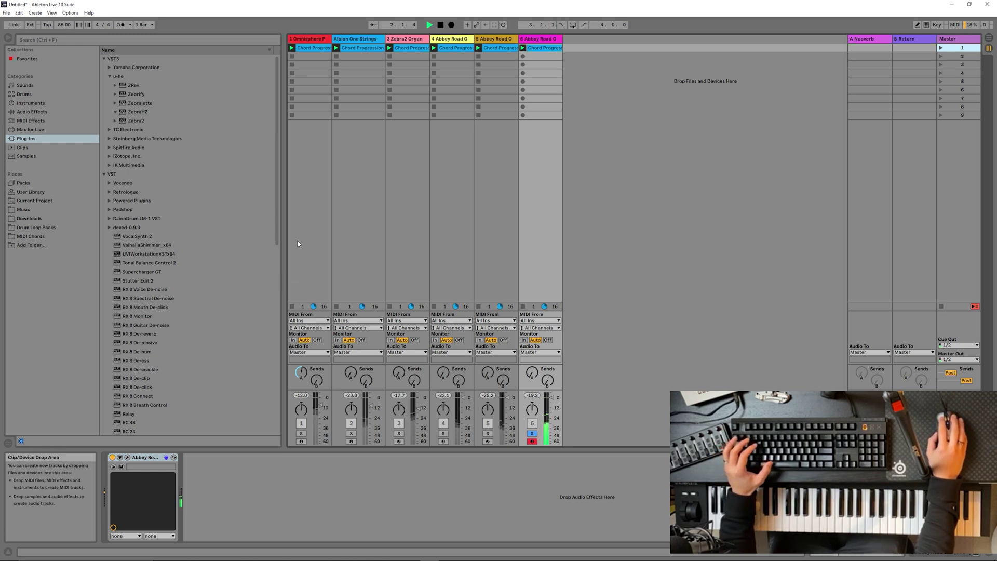
pyautogui.press('space')
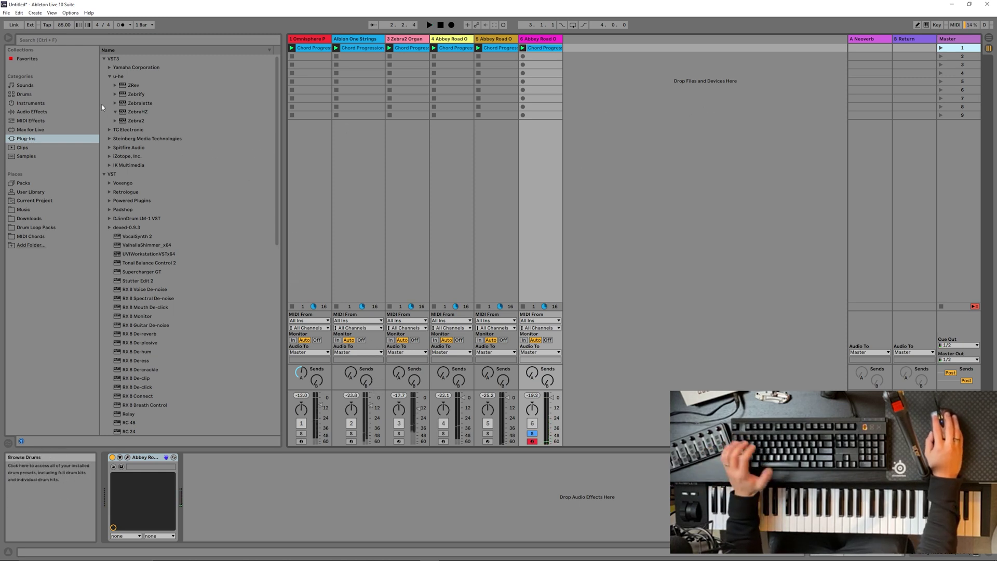
# Step: Add an Arpeggiator to the Low Strings track with style Down, rate 1/16 and 2 transpose steps, and play scene 1
pyautogui.click(30, 121)
pyautogui.moveTo(127, 61); pyautogui.dragTo(137, 517)
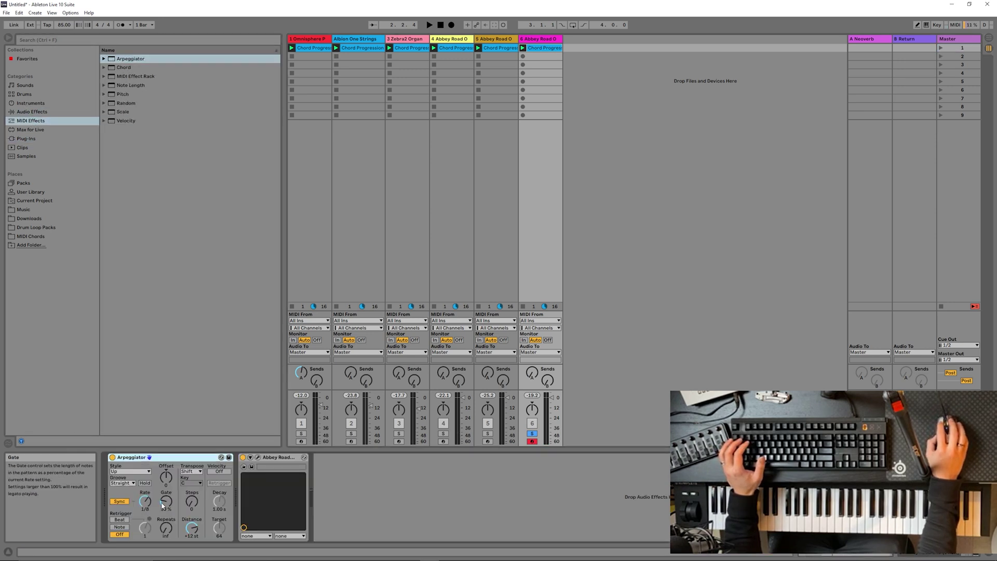
pyautogui.click(129, 471)
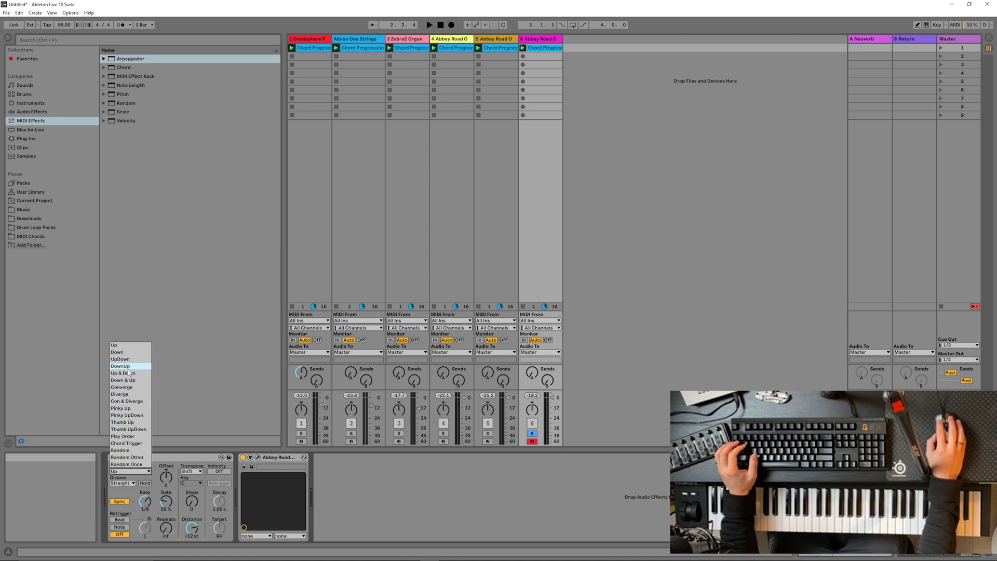
pyautogui.click(130, 352)
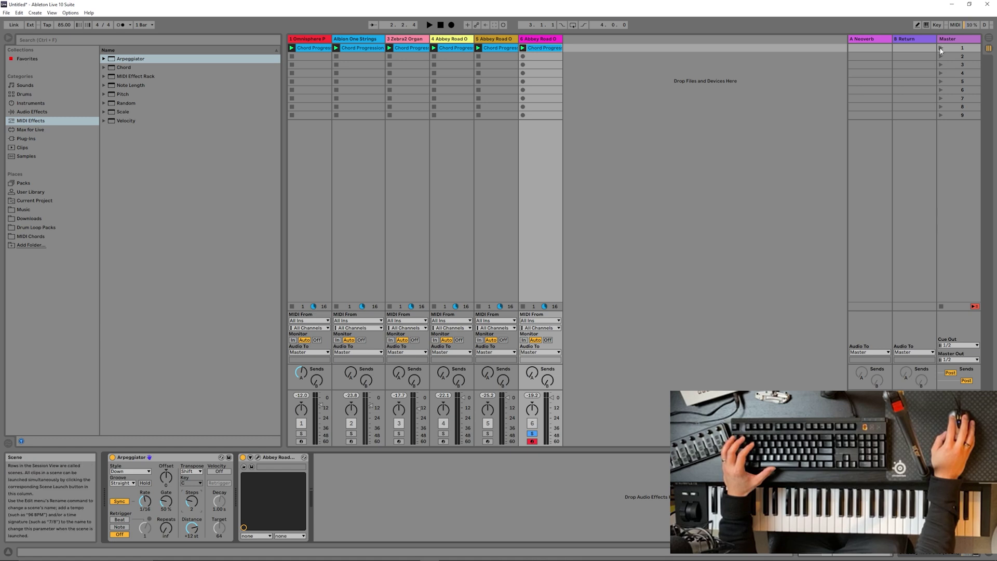
pyautogui.click(940, 48)
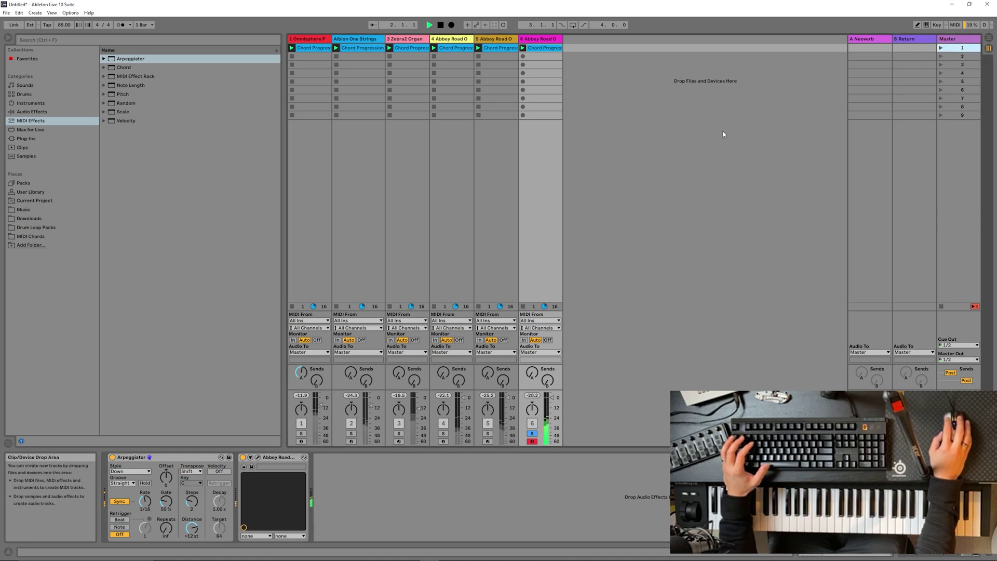
pyautogui.press('space')
# Step: Inspect the notes in the Low Strings clip, and unsolo the track to play scene 1 with all the tracks
pyautogui.doubleClick(544, 48)
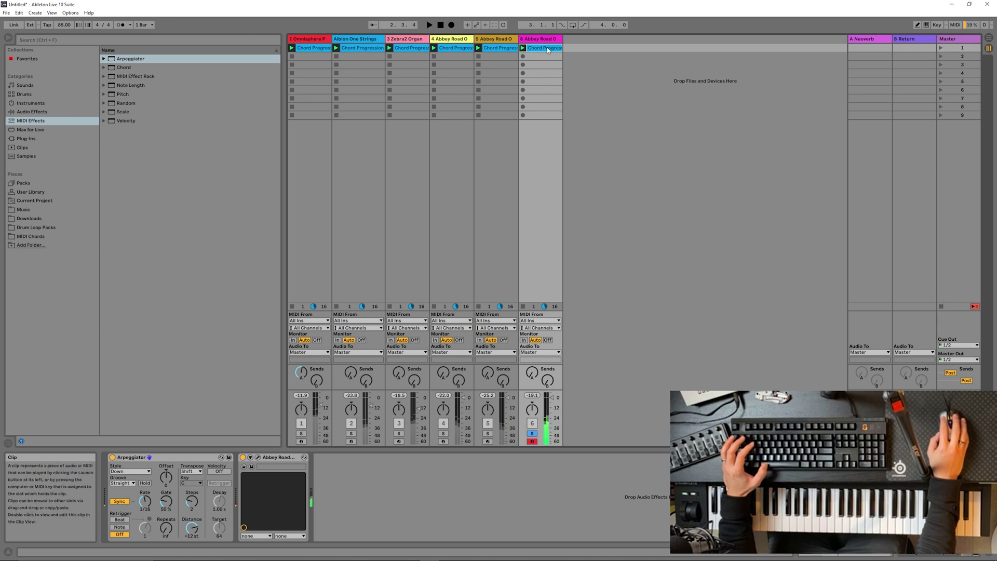
pyautogui.scroll(-5, 676, 346)
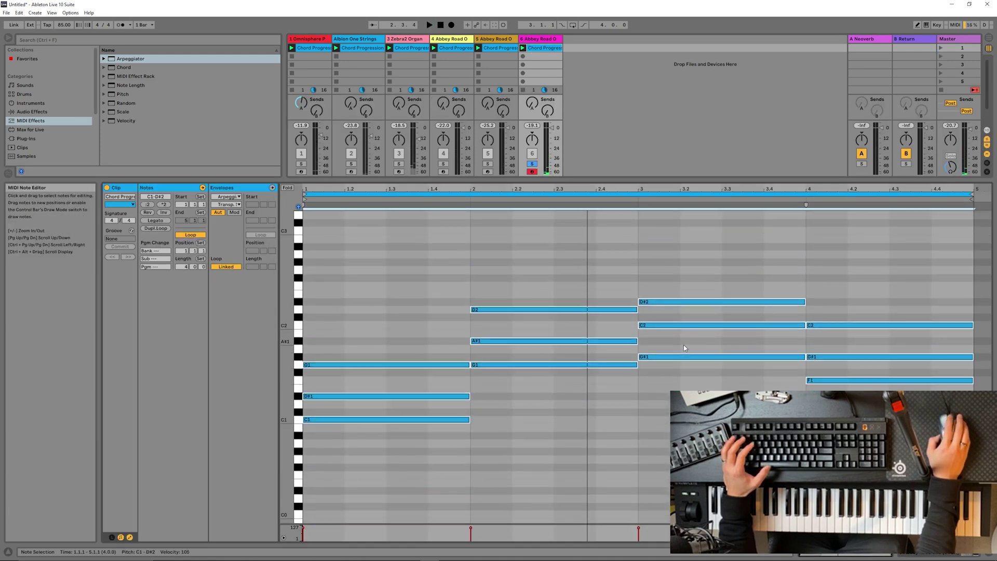
pyautogui.scroll(4, 644, 223)
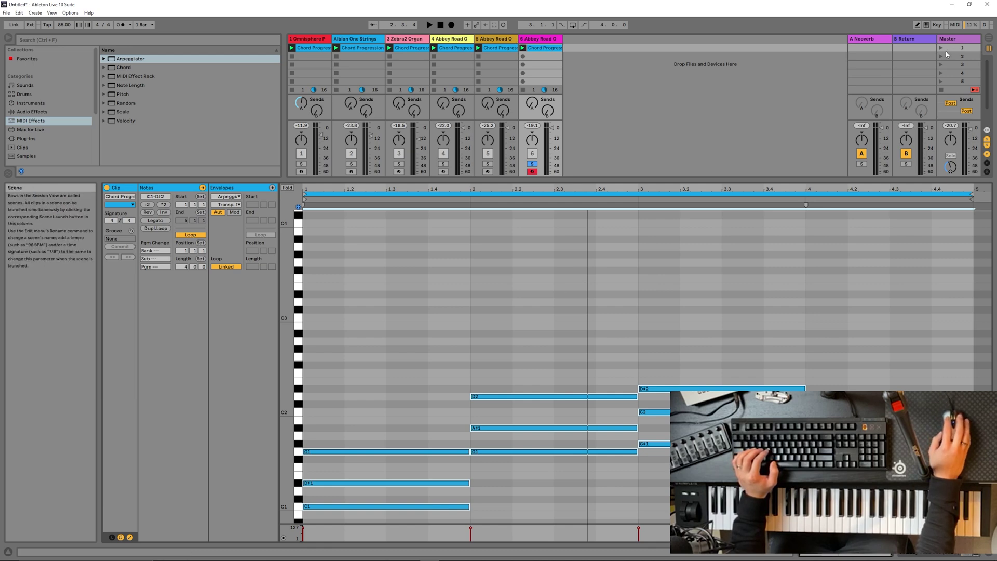
pyautogui.click(532, 164)
pyautogui.press('space')
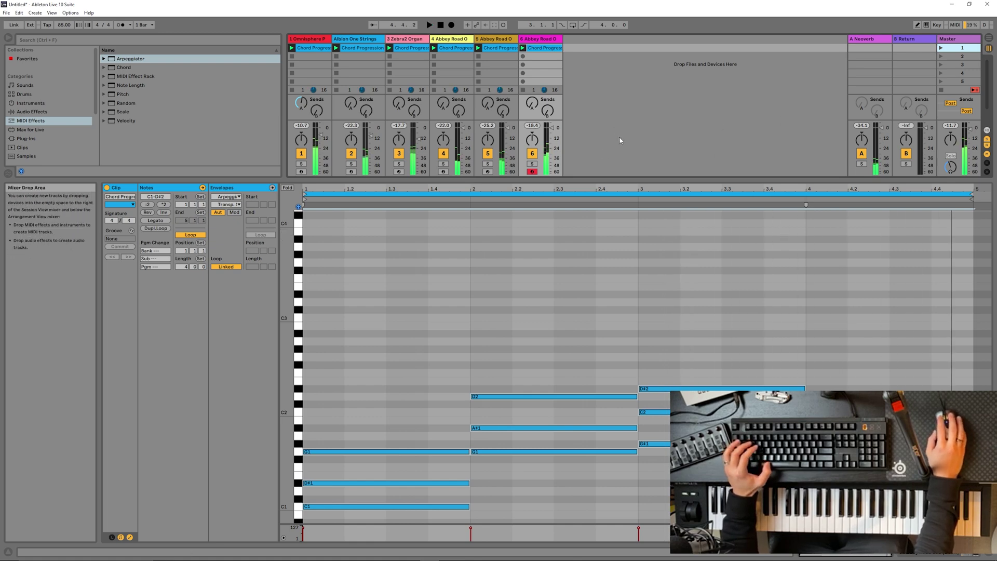
# Step: Set the Low Strings Arpeggiator's style to Up and play scene 1 with all the tracks
pyautogui.hotkey('shift', 'Tab')
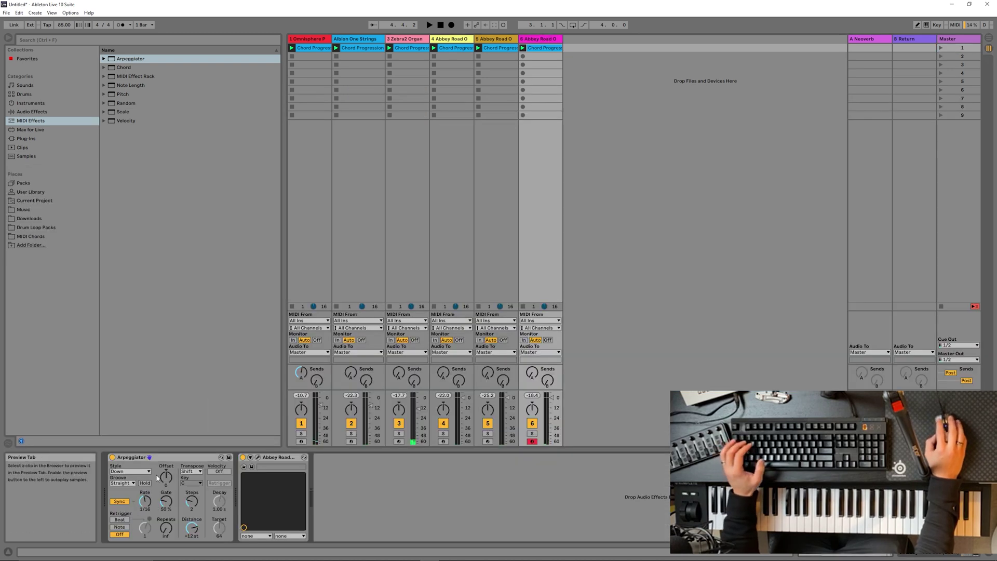
pyautogui.click(140, 470)
pyautogui.click(138, 349)
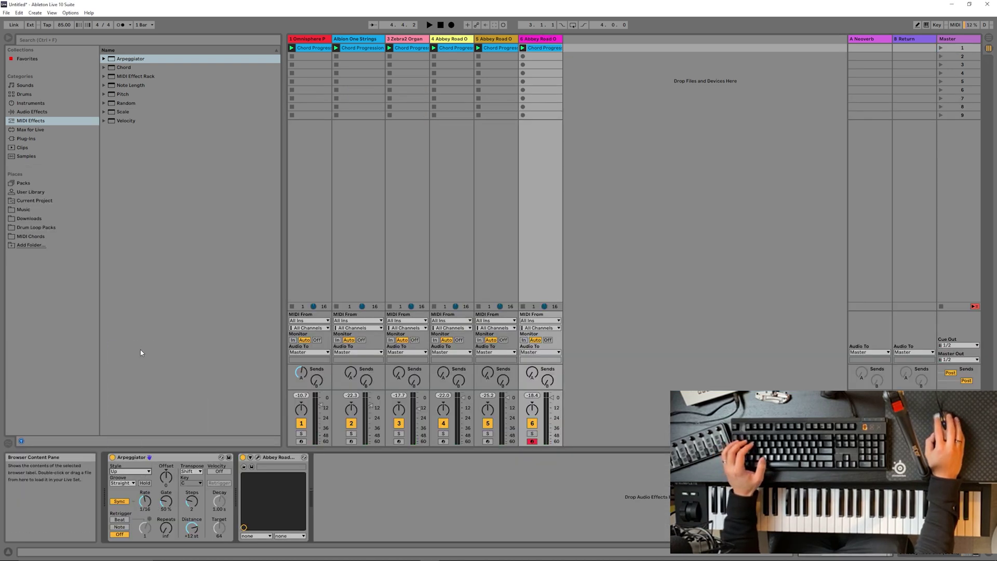
pyautogui.click(939, 48)
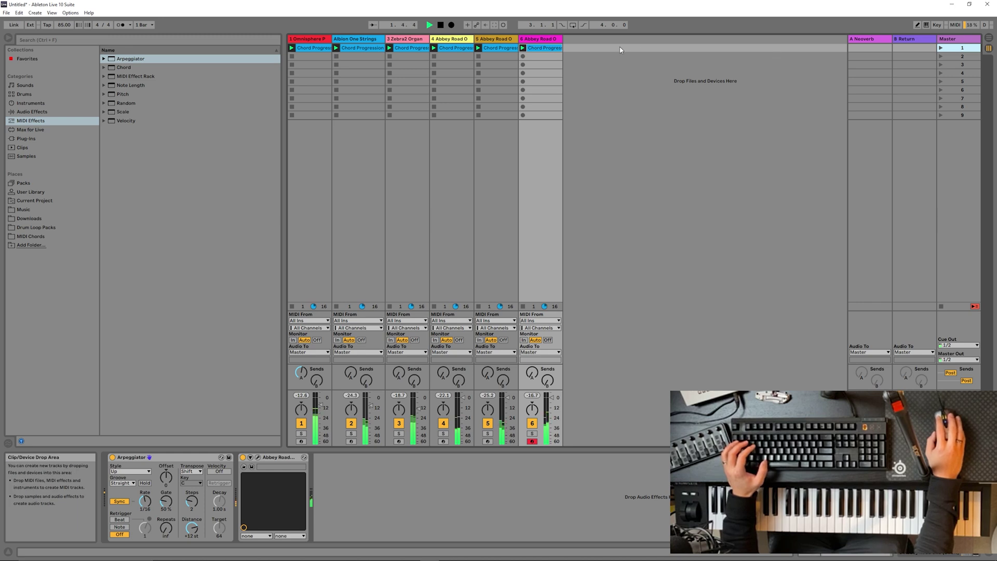
pyautogui.press('space')
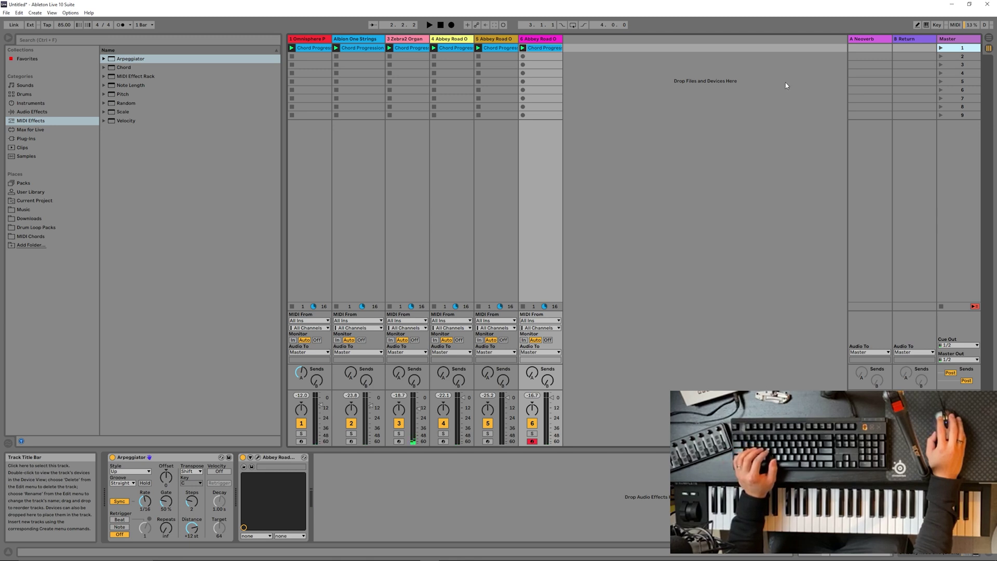
# Step: Play scene 1 with the High Strings and Low Strings tracks soloed, and again with the woodwinds track soloed as well
pyautogui.click(487, 433)
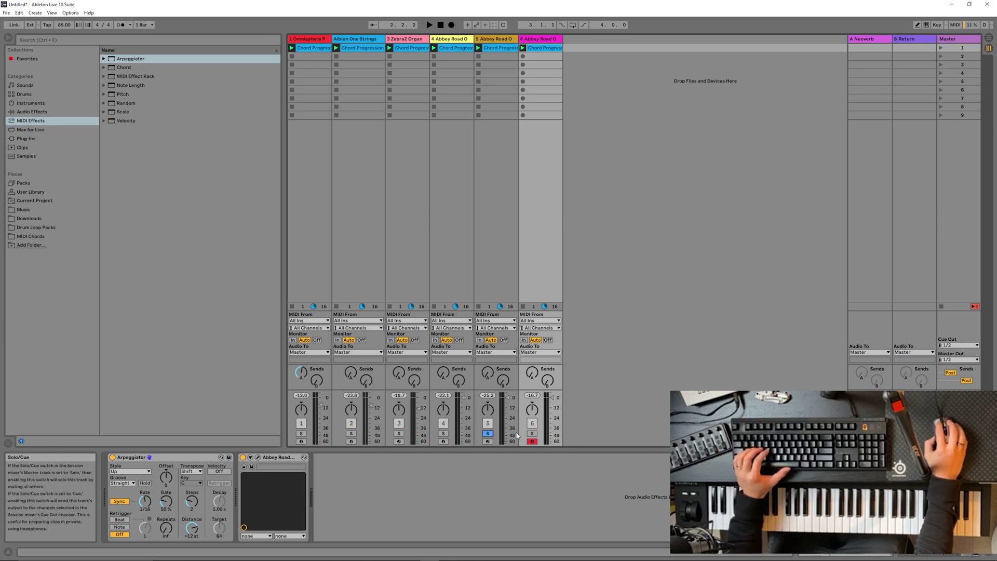
pyautogui.click(532, 434)
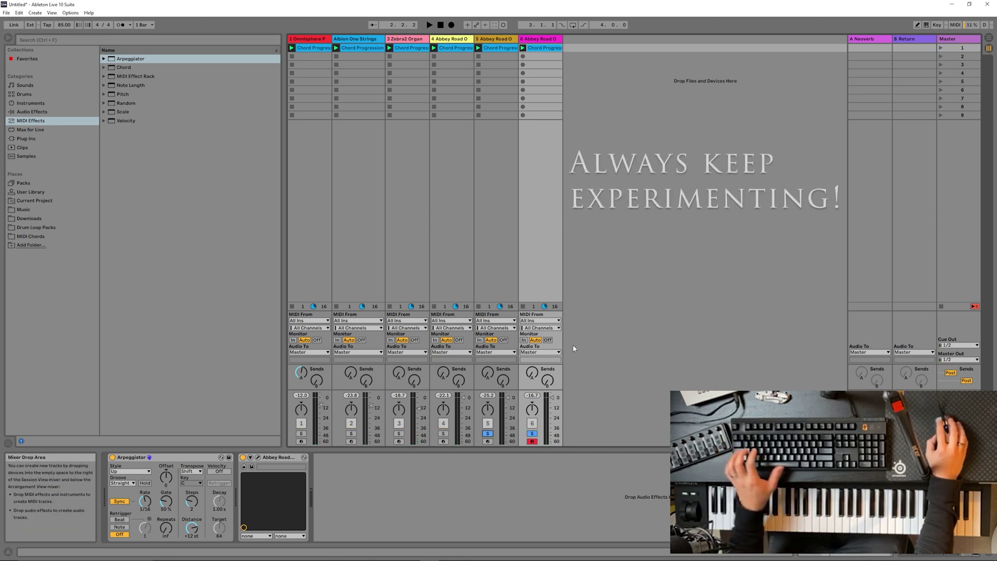
pyautogui.click(941, 48)
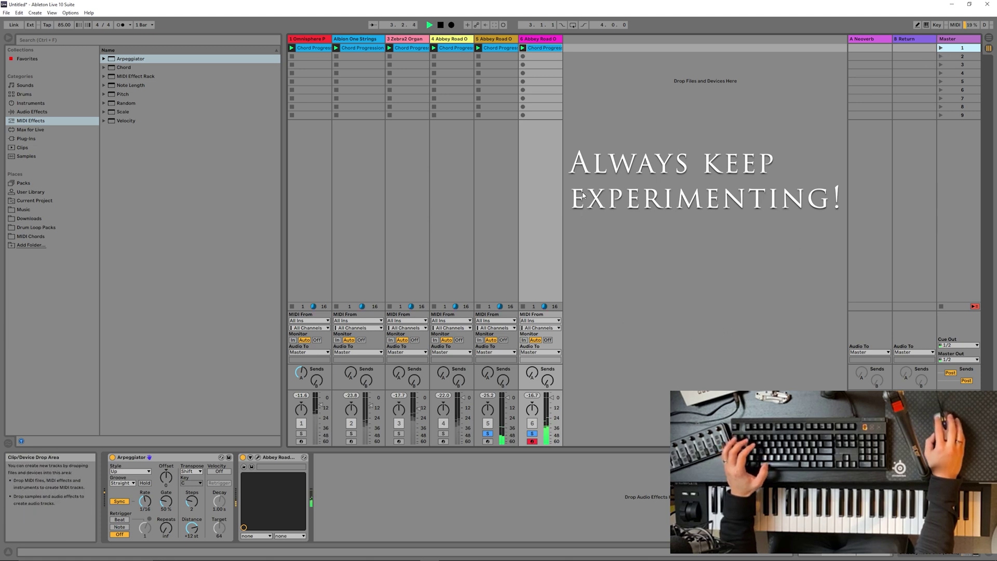
pyautogui.click(443, 433)
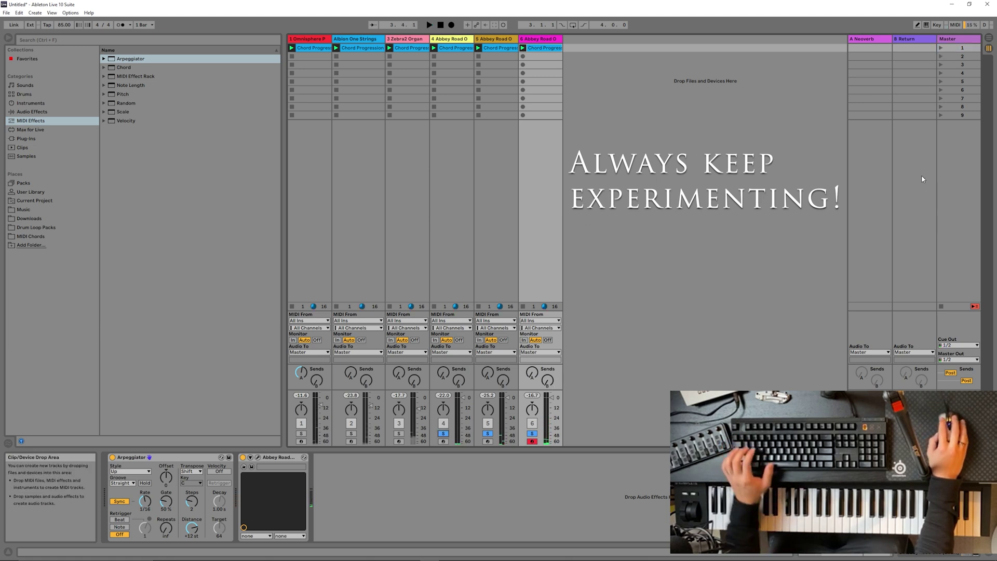
pyautogui.click(940, 48)
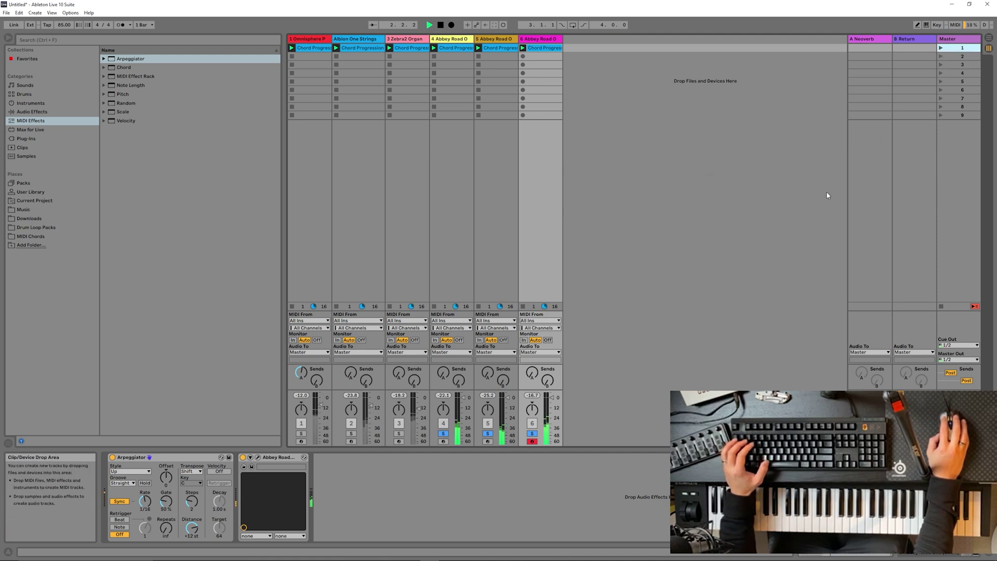
pyautogui.press('space')
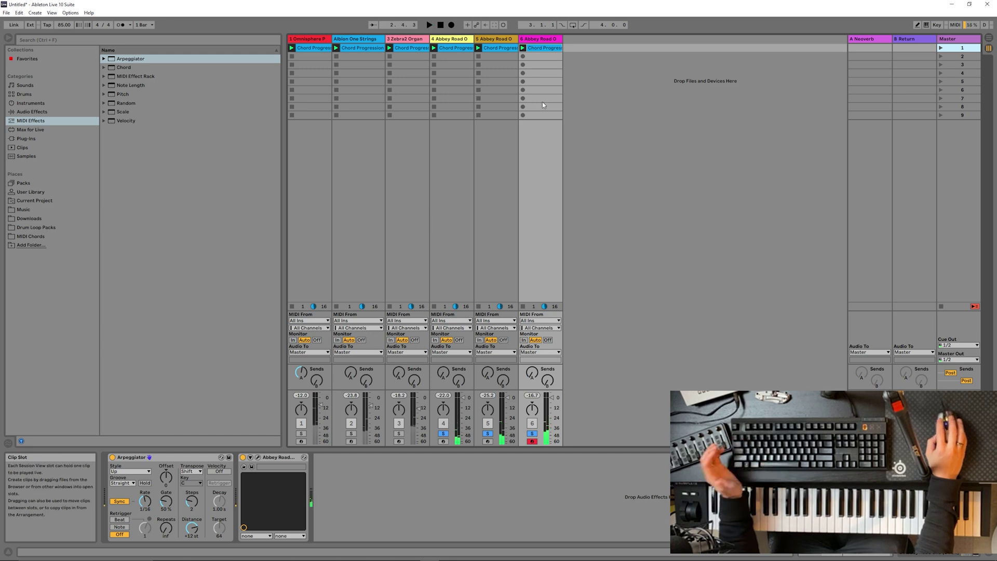
# Step: Unsolo the woodwinds, High Strings and Low Strings tracks
pyautogui.click(605, 82)
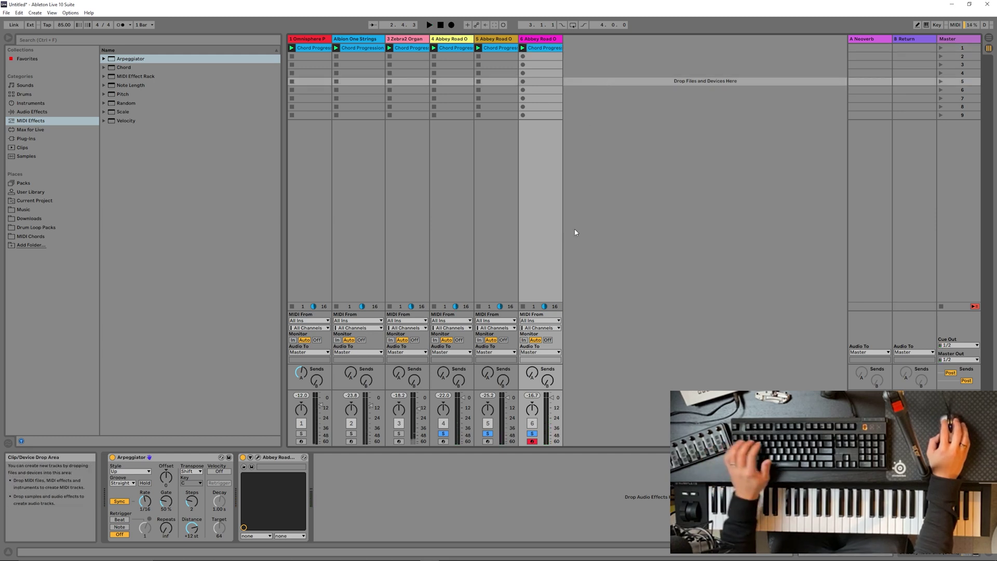
pyautogui.click(530, 434)
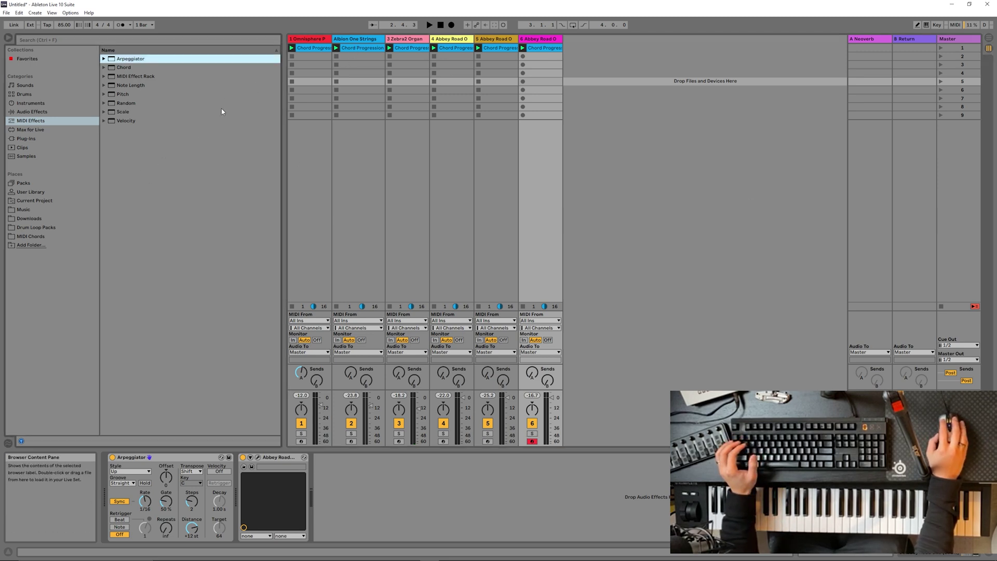
pyautogui.press('Escape')
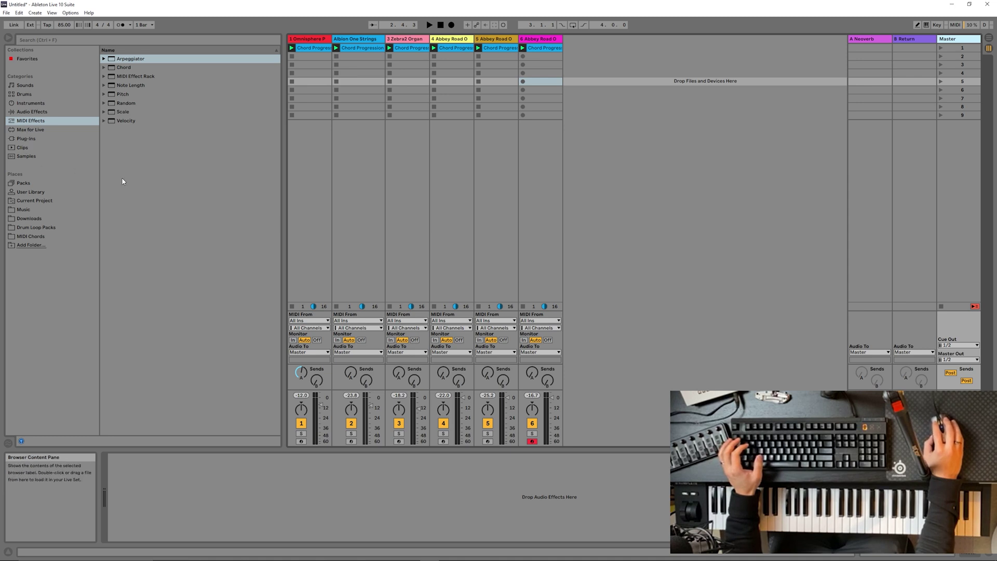
# Step: Load the Ozone 9 plug-in on the Master track
pyautogui.click(26, 139)
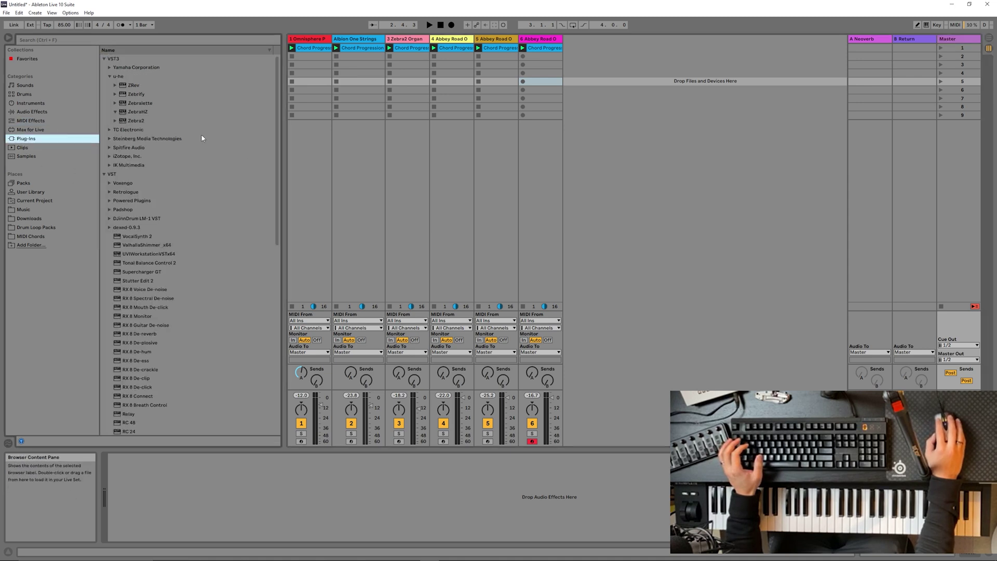
pyautogui.moveTo(277, 128); pyautogui.dragTo(280, 338)
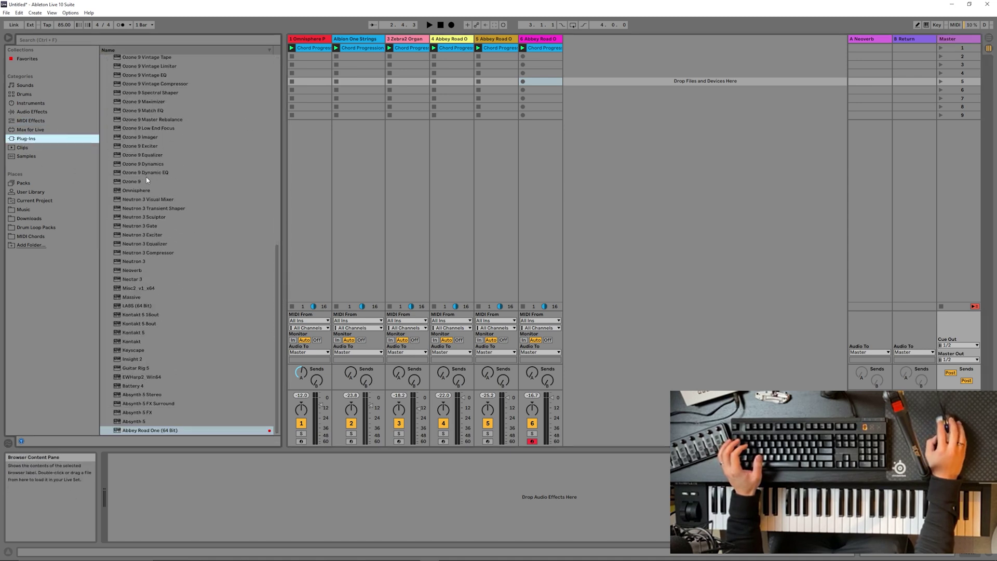
pyautogui.doubleClick(135, 183)
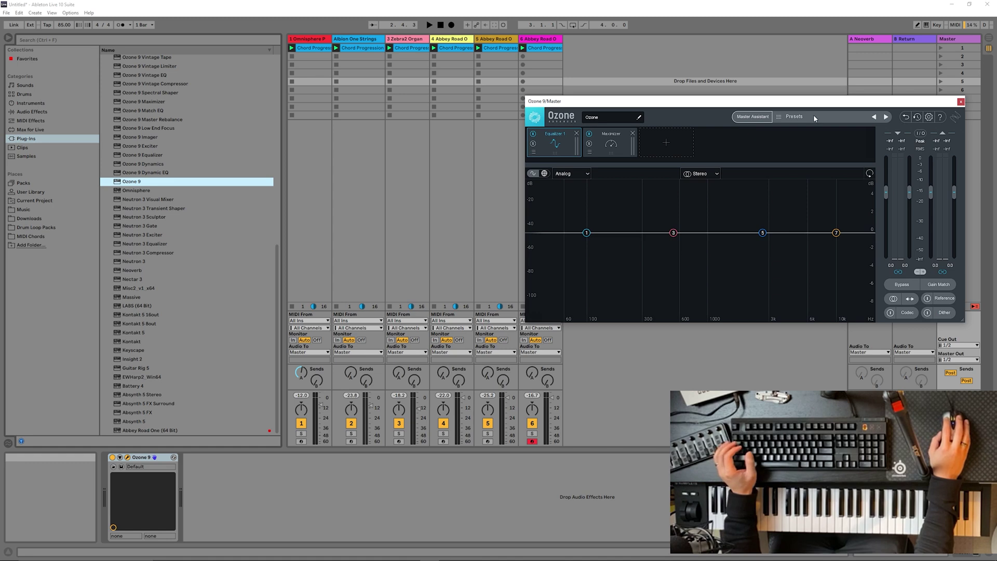
# Step: Load Ozone's Midrange and Bass Detail preset from the Greg Calbi Mastering Presets and close the plug-in window
pyautogui.click(794, 116)
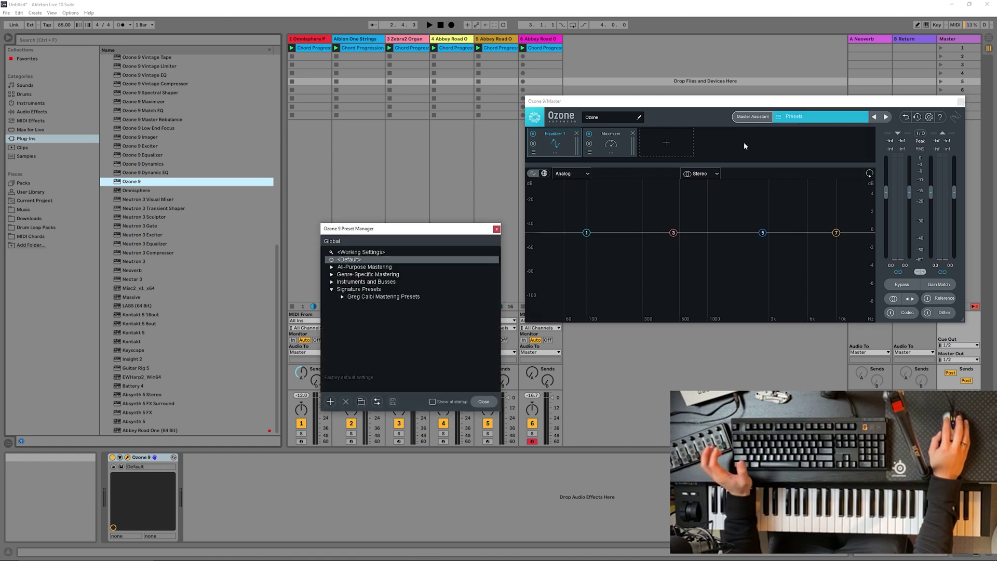
pyautogui.click(341, 297)
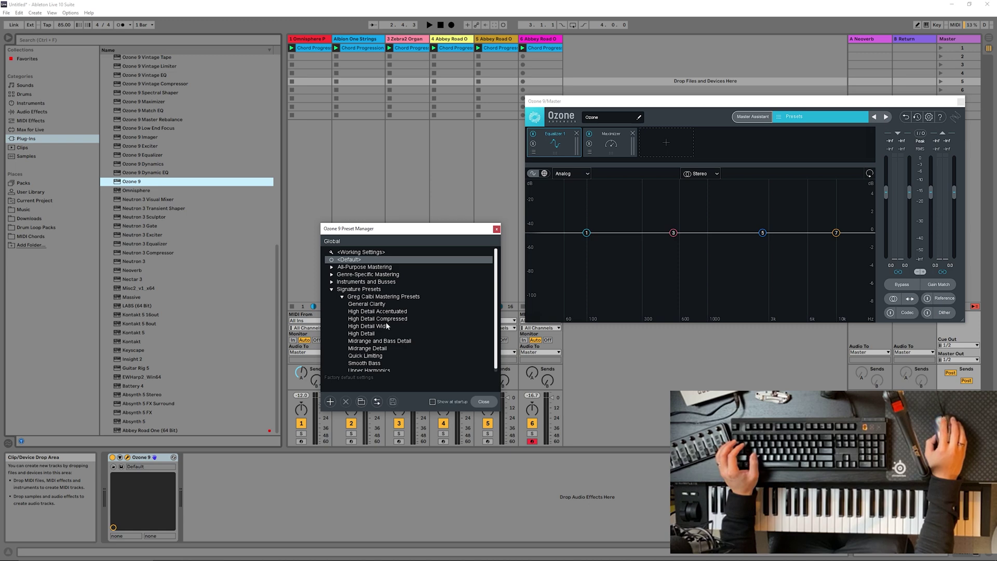
pyautogui.scroll(-1, 386, 323)
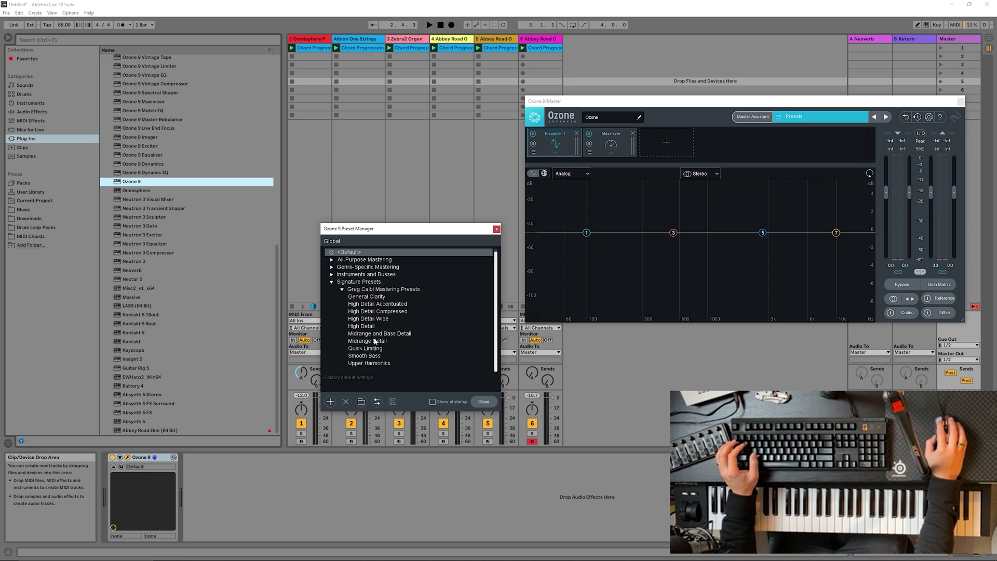
pyautogui.click(375, 335)
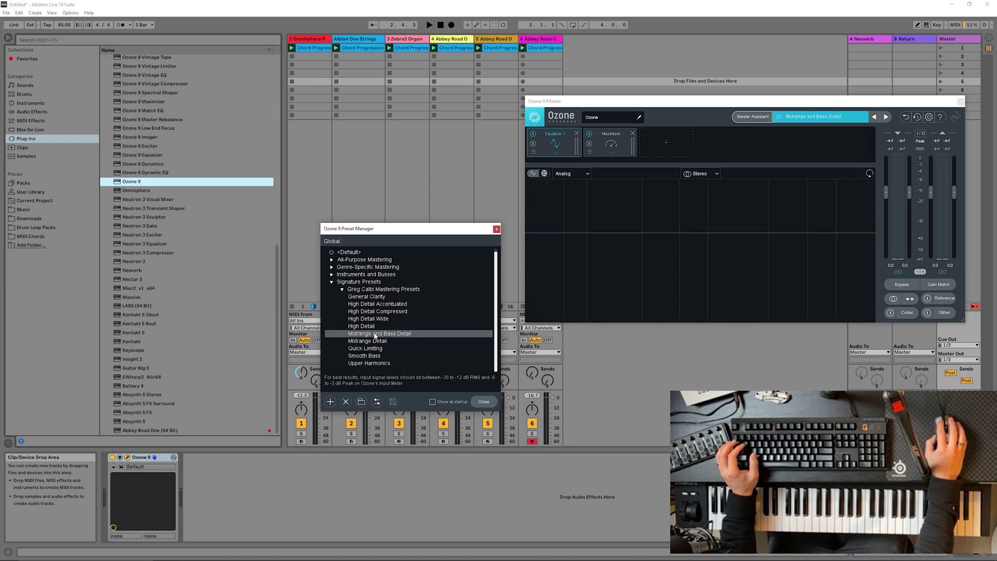
pyautogui.click(483, 402)
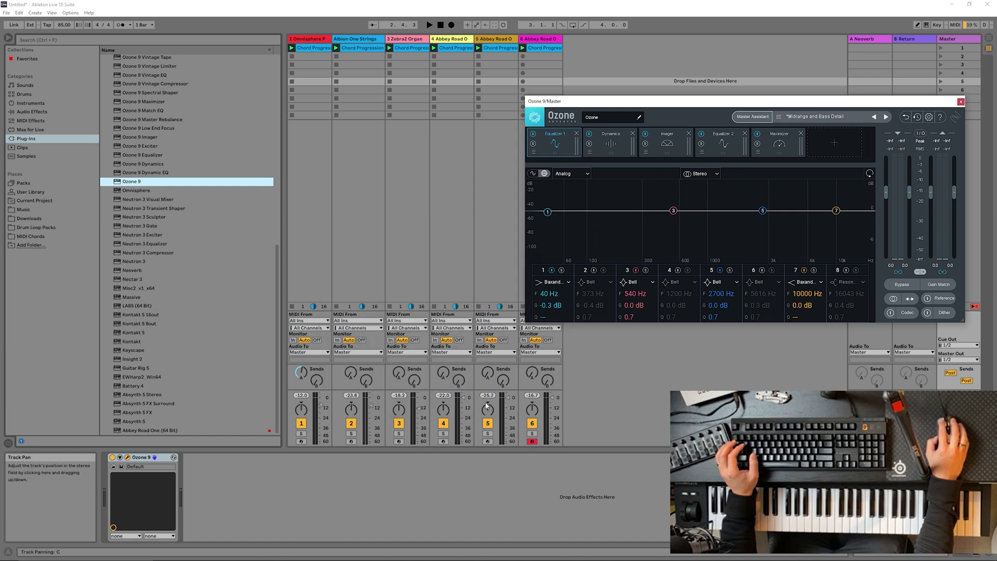
pyautogui.click(815, 120)
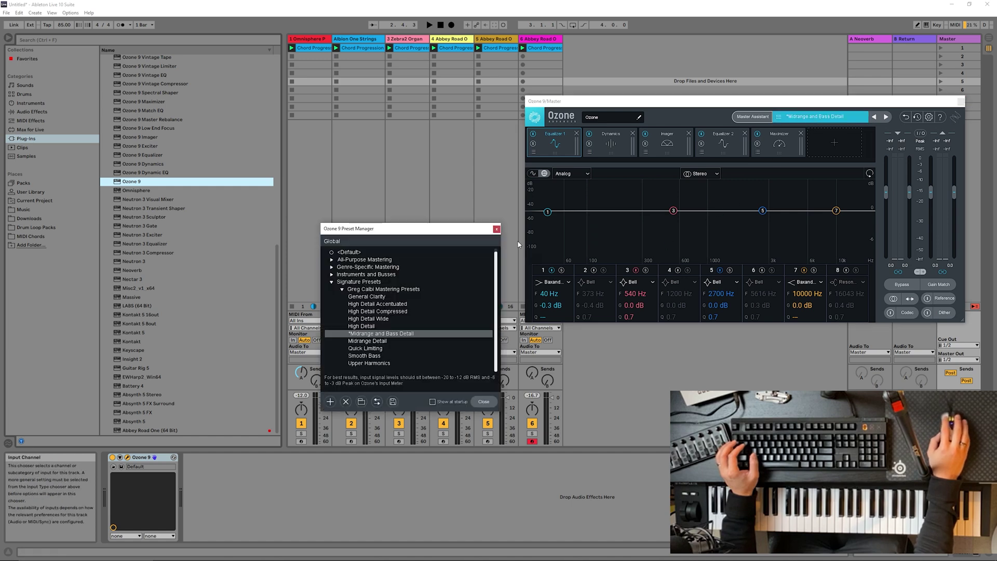
pyautogui.click(496, 230)
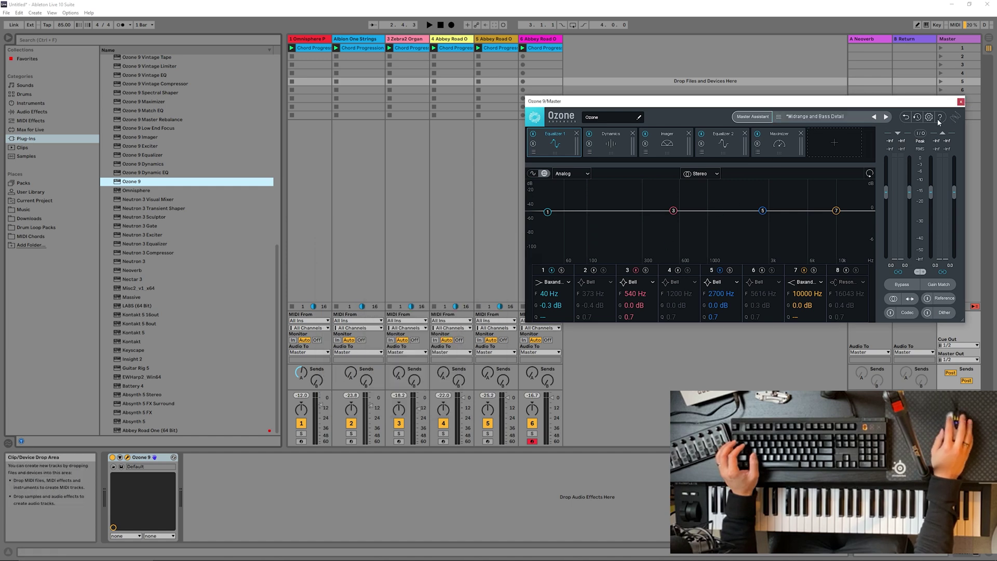
pyautogui.click(961, 101)
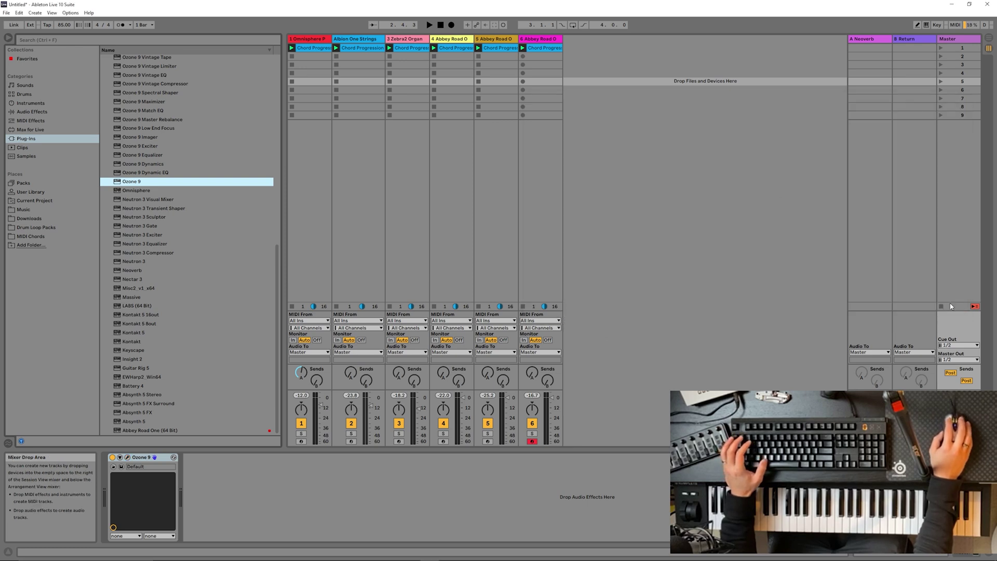
# Step: Play all the tracks through the Ozone 9 mastering on the Master track
pyautogui.press('space')
pyautogui.press('space')
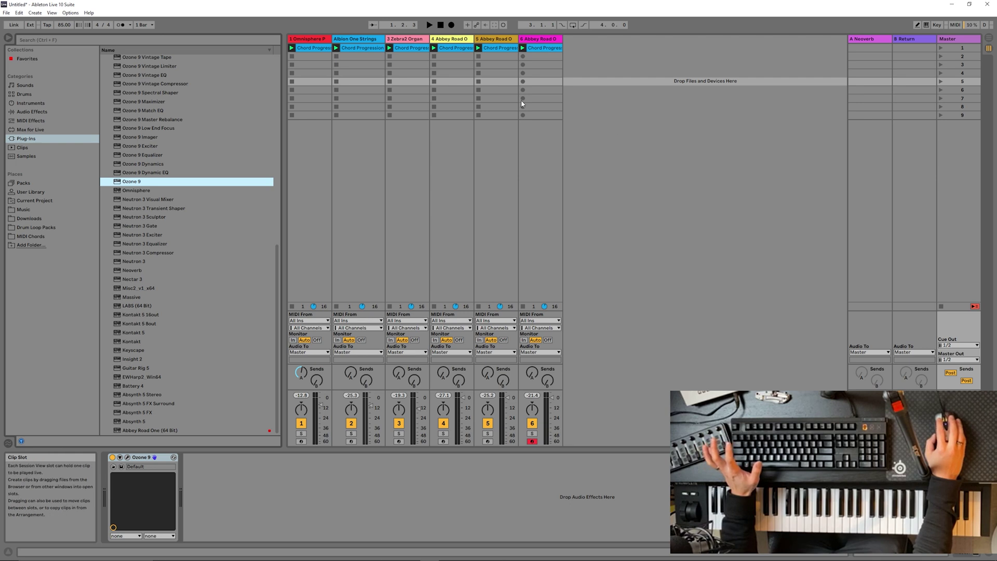
pyautogui.click(430, 25)
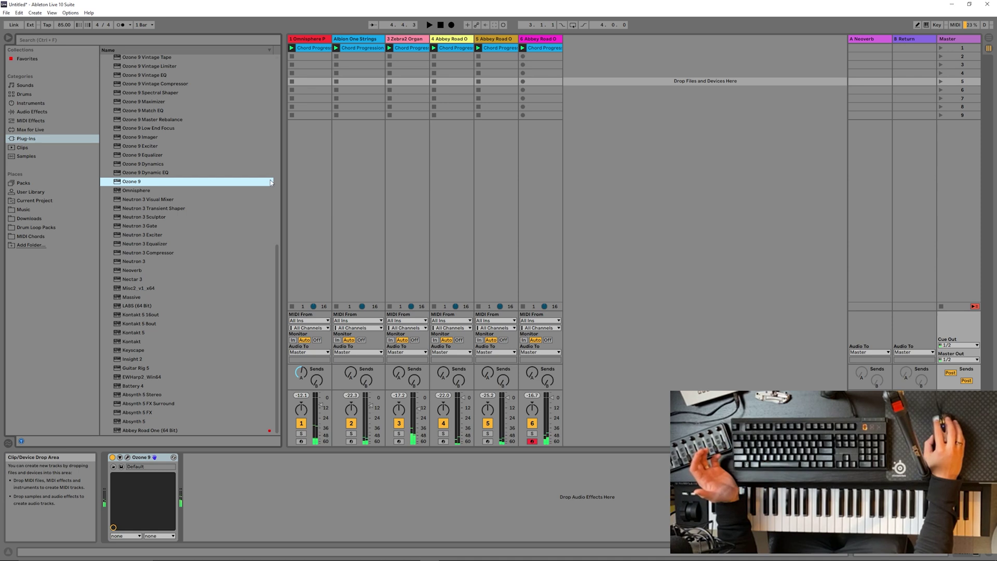
# Step: Find the 080RJ Drum Loop clip in the library and add it to scene 1 on a new track
pyautogui.moveTo(276, 268); pyautogui.dragTo(281, 258)
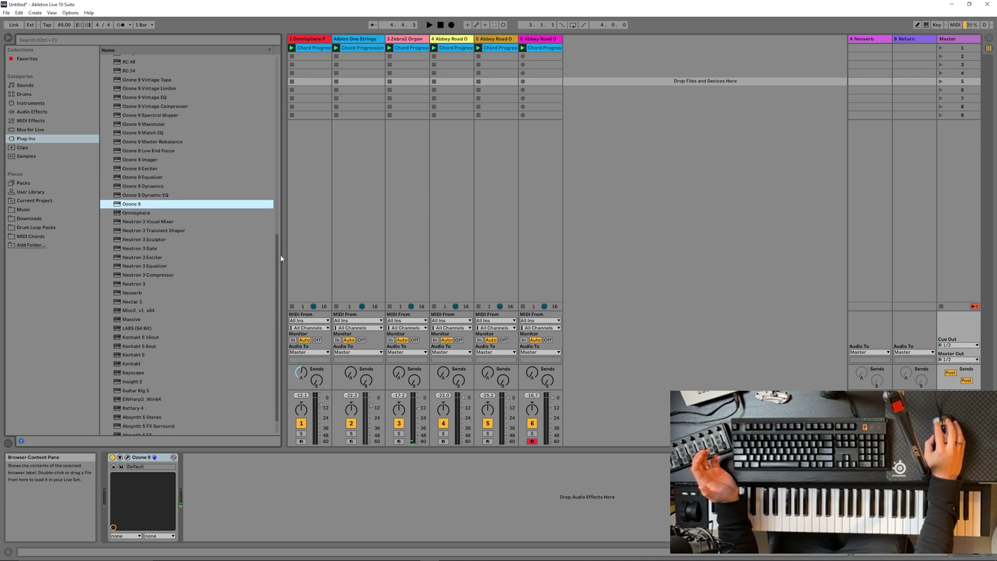
pyautogui.click(38, 96)
pyautogui.moveTo(276, 73); pyautogui.dragTo(285, 236)
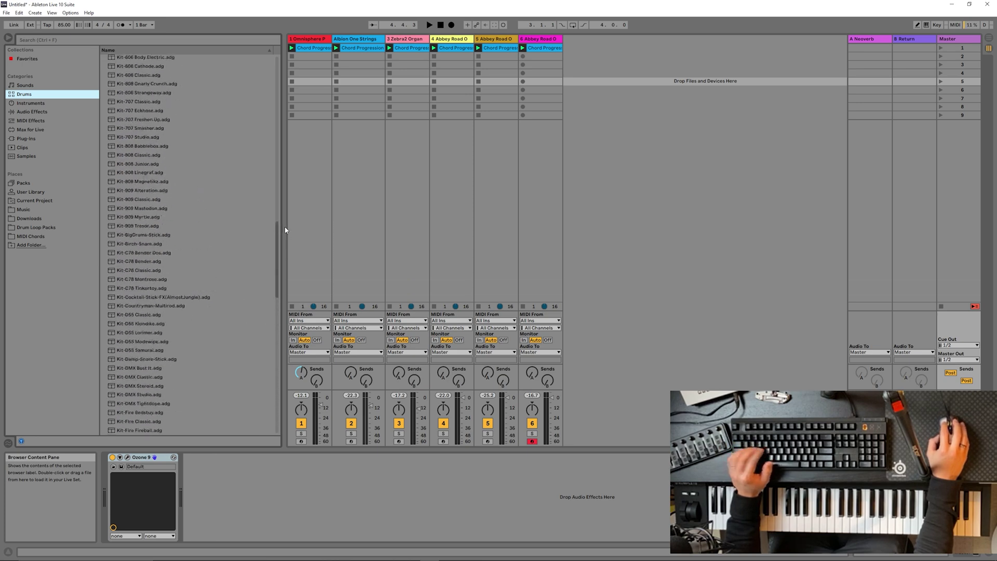
pyautogui.click(23, 148)
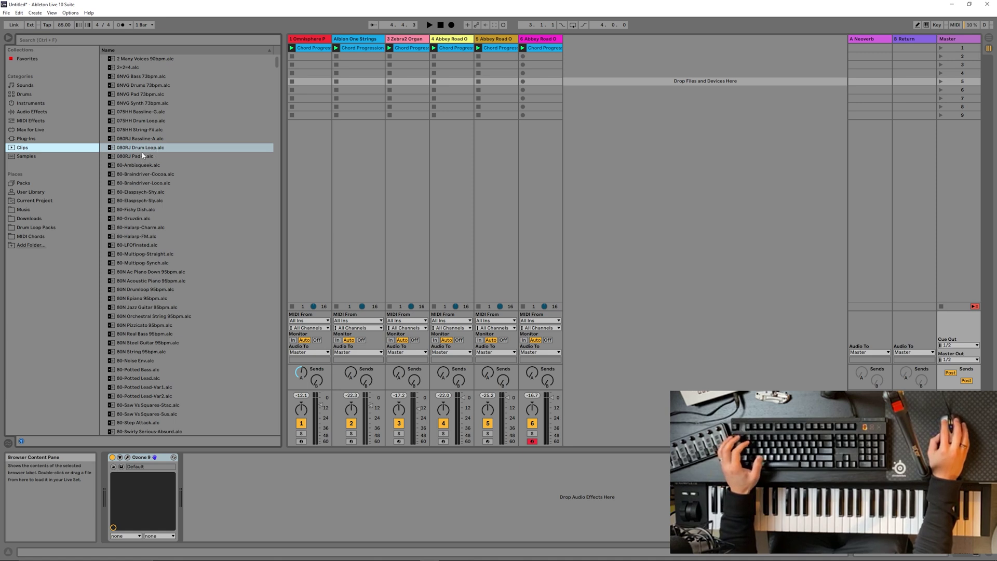
pyautogui.moveTo(145, 149); pyautogui.dragTo(253, 149)
pyautogui.moveTo(576, 57); pyautogui.dragTo(577, 47)
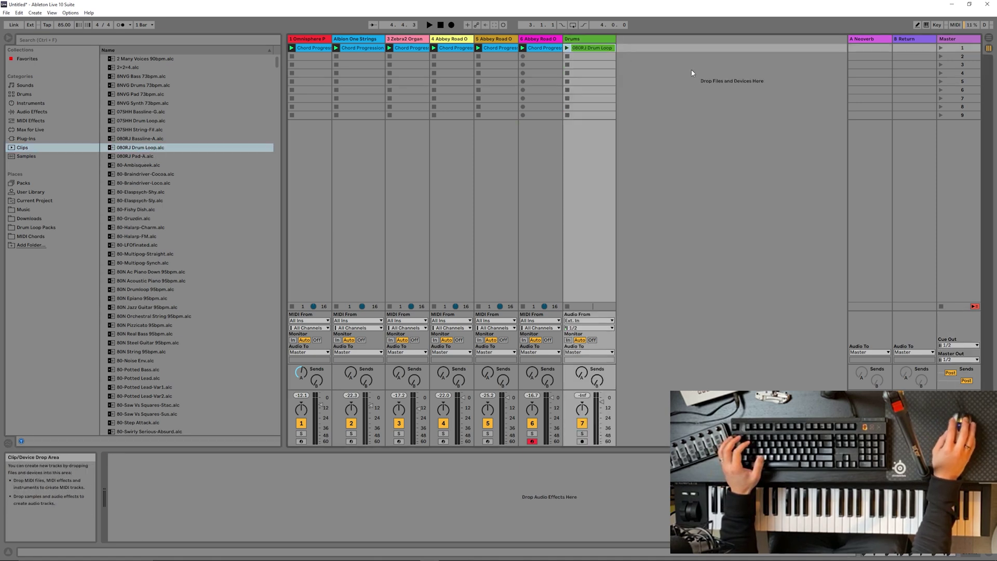
# Step: Play scene 1 with the drum loop and adjust the Drums track's send to the Neoverb return
pyautogui.click(941, 48)
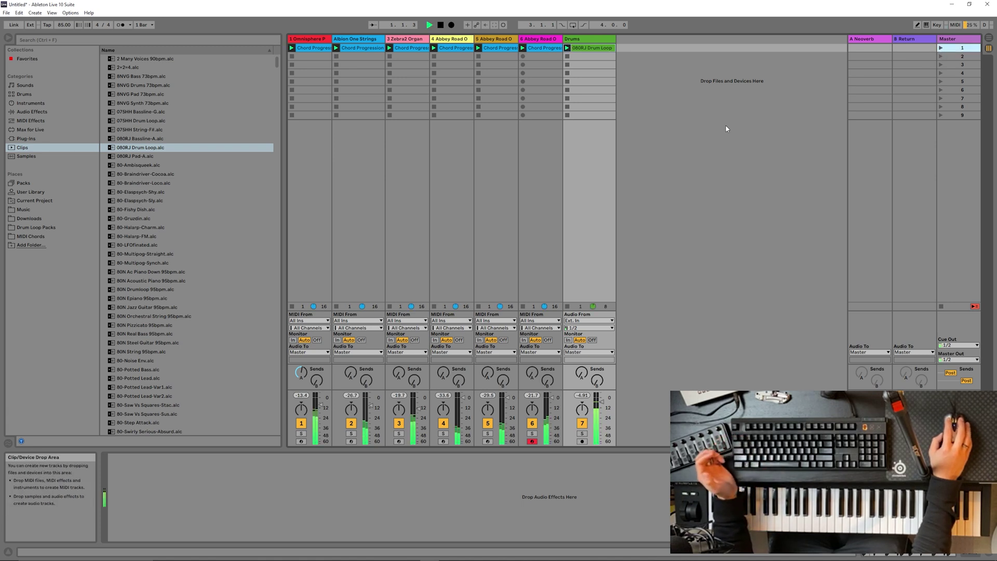
pyautogui.click(441, 28)
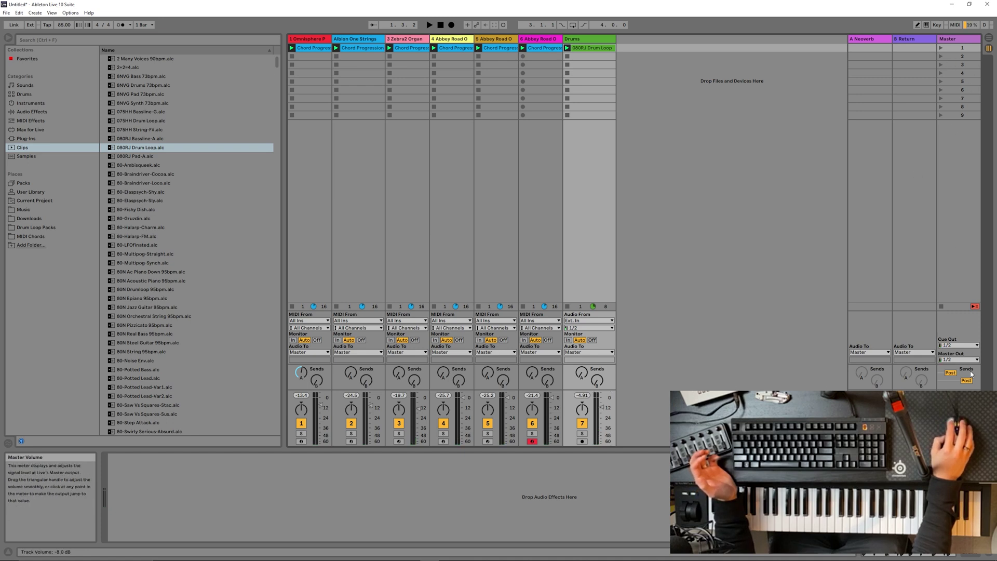
pyautogui.click(941, 48)
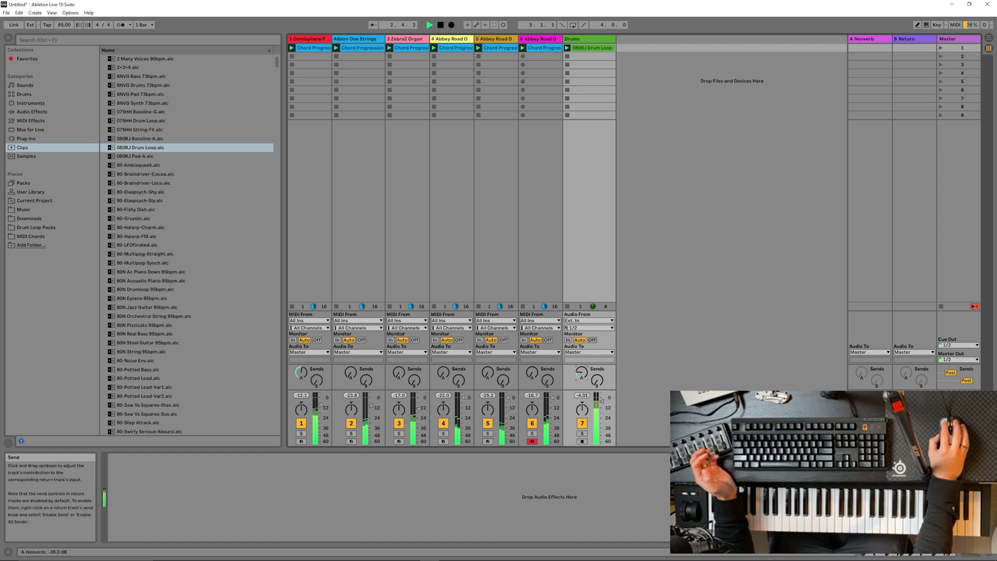
pyautogui.moveTo(580, 372); pyautogui.dragTo(581, 383)
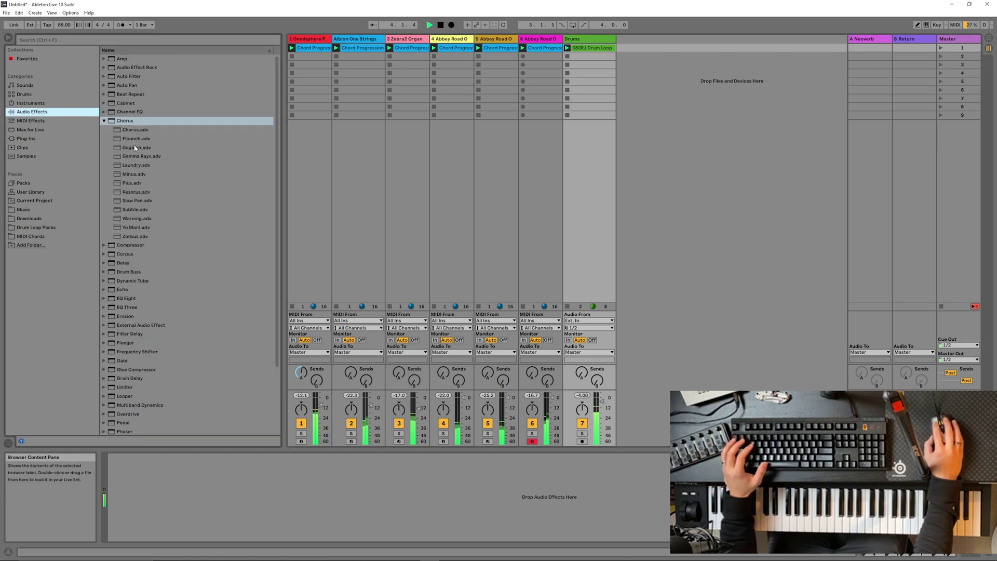
# Step: Add the Drum Buss preset Boom in C to the Drums track
pyautogui.click(104, 120)
pyautogui.click(104, 157)
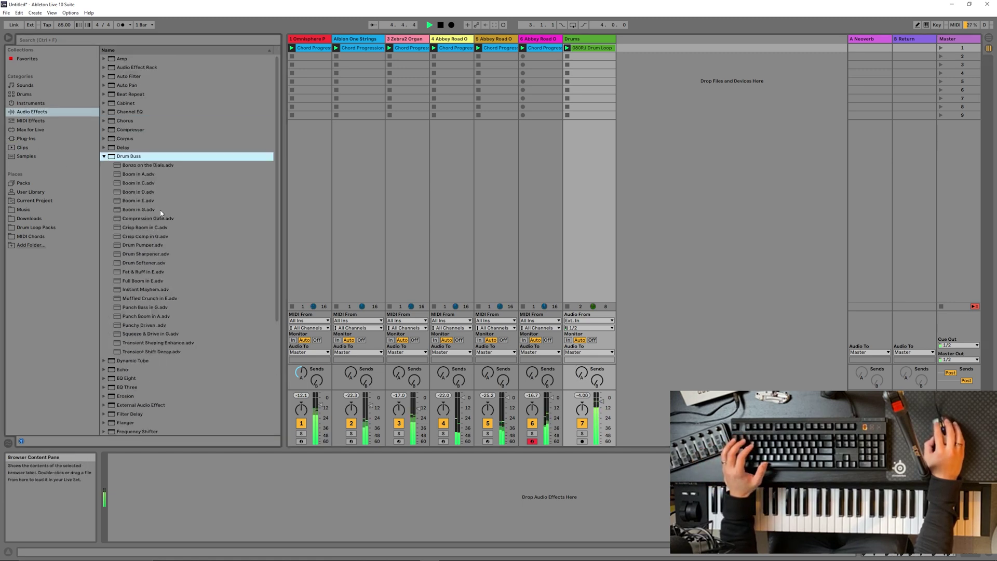
pyautogui.moveTo(138, 183); pyautogui.dragTo(415, 517)
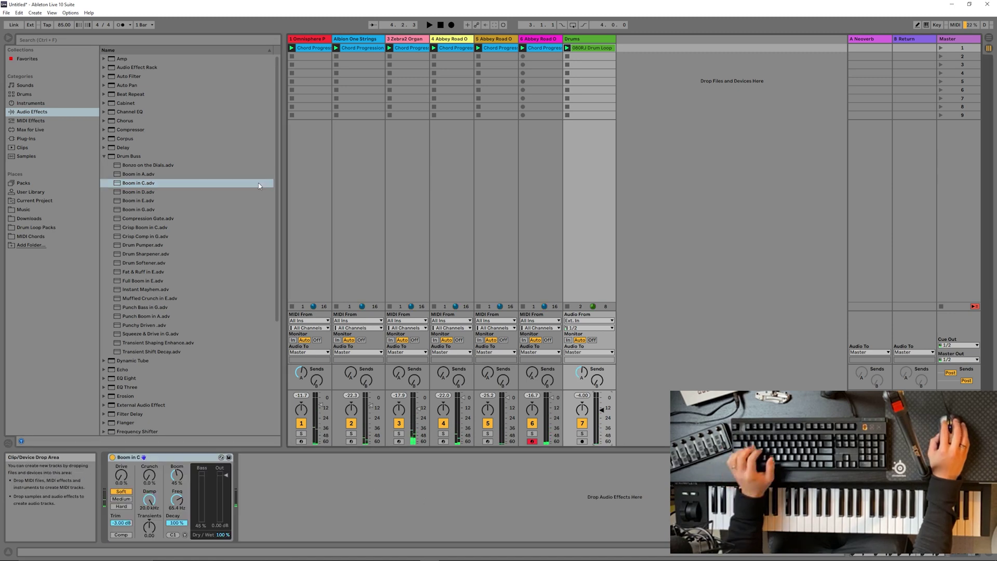
# Step: Look through the list of installed VST and VST3 plug-ins for another instrument
pyautogui.click(26, 138)
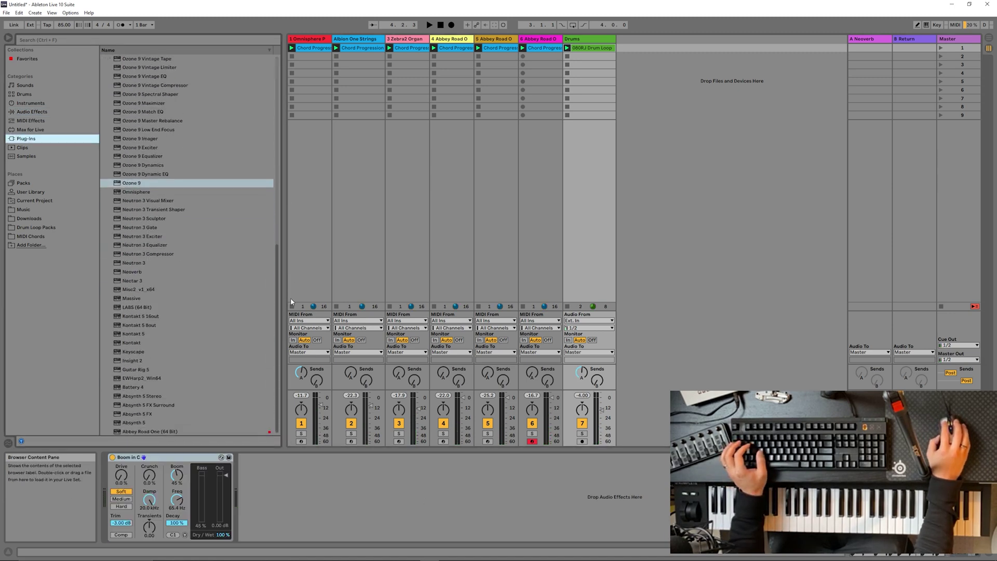
pyautogui.scroll(-5, 116, 129)
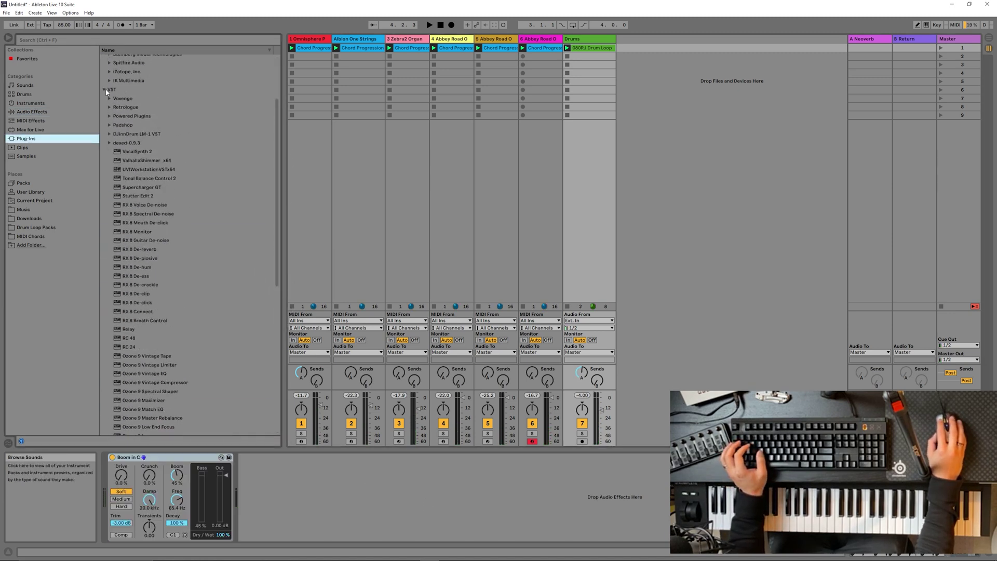
pyautogui.scroll(3, 146, 161)
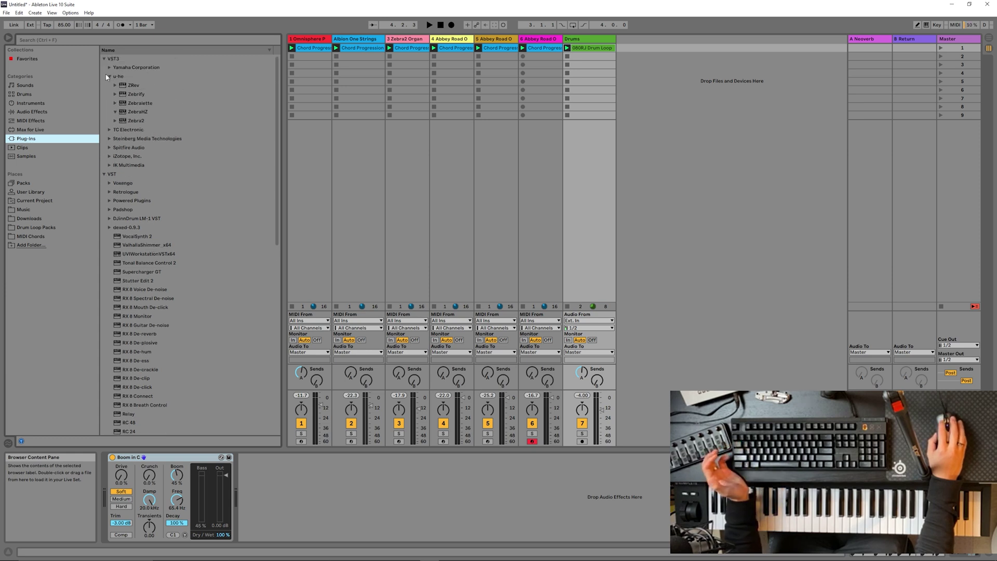
pyautogui.click(112, 76)
pyautogui.click(103, 58)
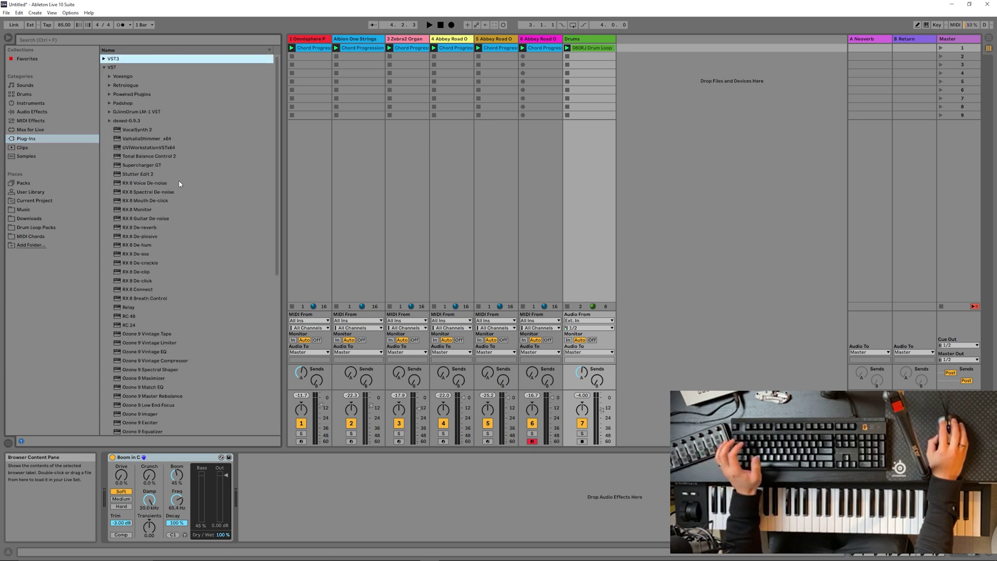
pyautogui.moveTo(277, 151); pyautogui.dragTo(277, 308)
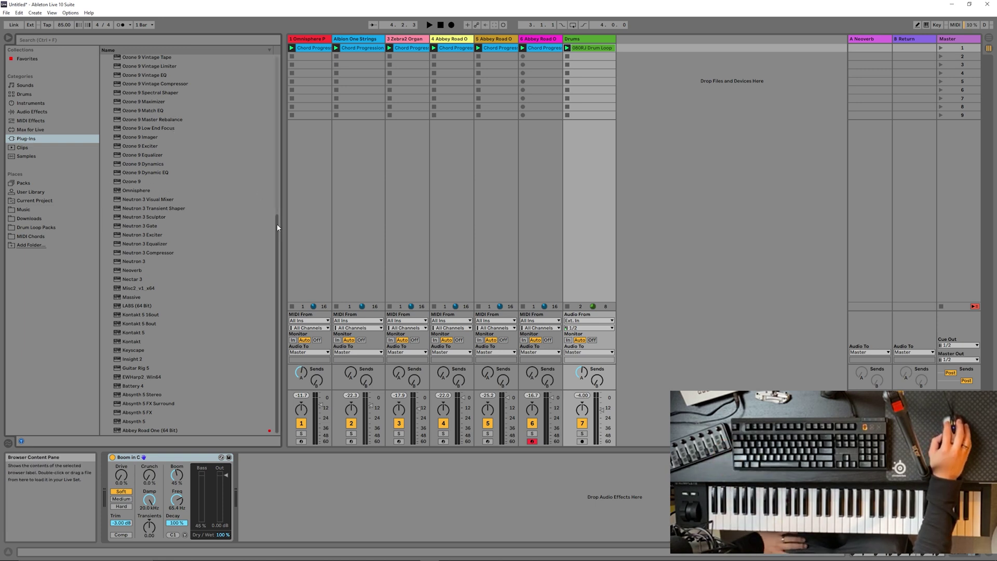
pyautogui.moveTo(278, 228); pyautogui.dragTo(227, 62)
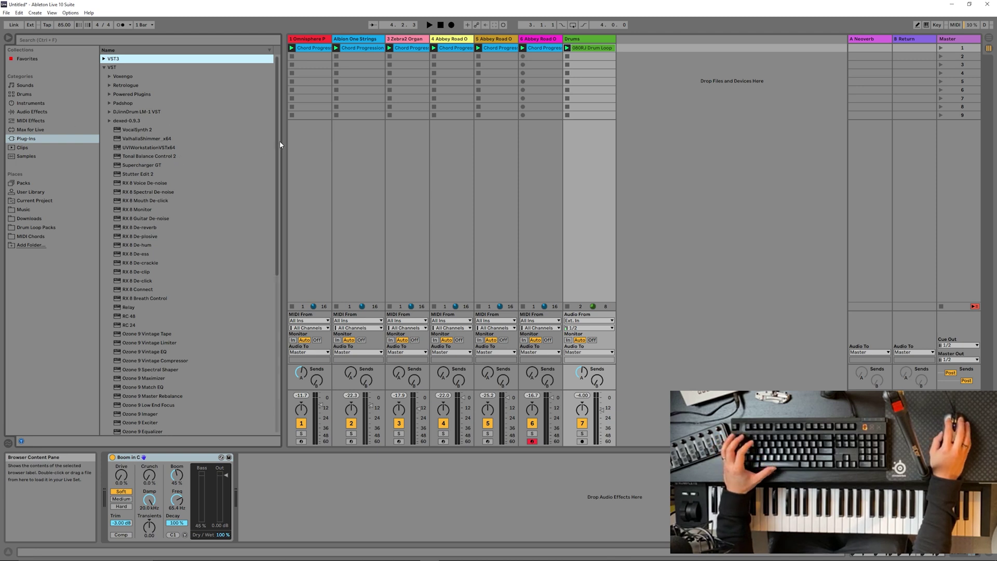
pyautogui.moveTo(278, 147); pyautogui.dragTo(278, 168)
pyautogui.scroll(3, 277, 168)
pyautogui.click(130, 59)
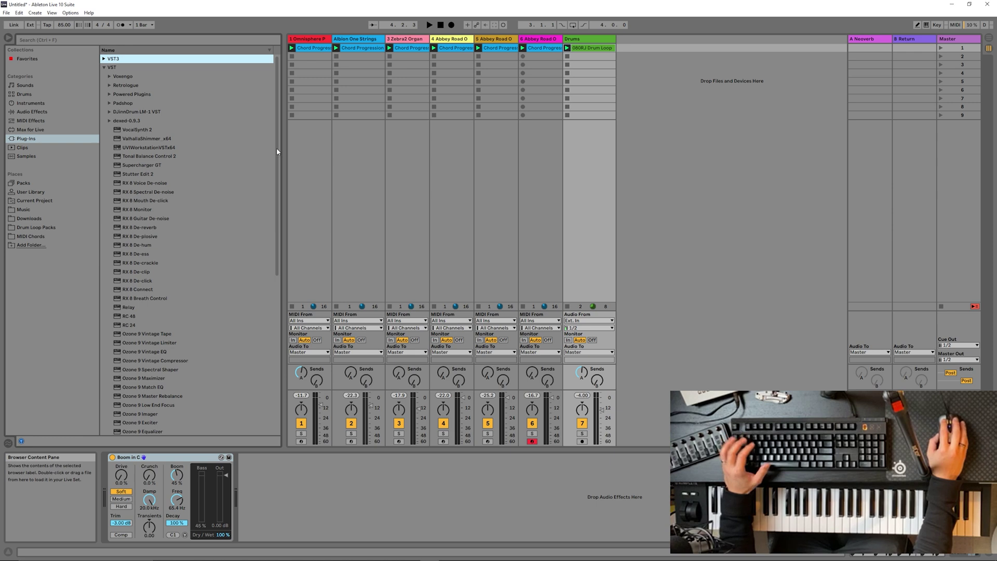
pyautogui.scroll(-10, 237, 362)
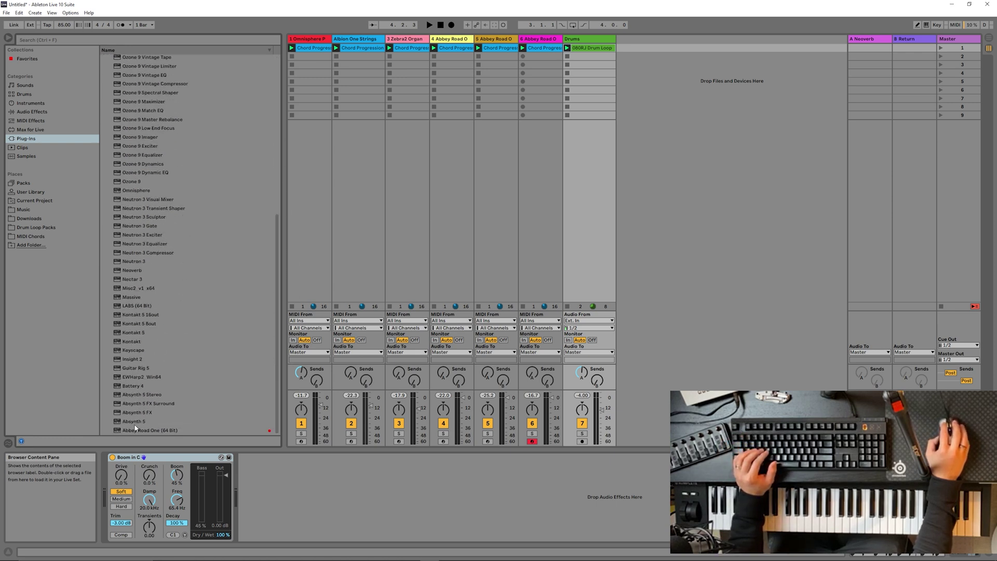
# Step: Search the plug-ins for "zebra", load Zebralette on a new MIDI track and choose its HS Finlandia lead preset
pyautogui.click(155, 42)
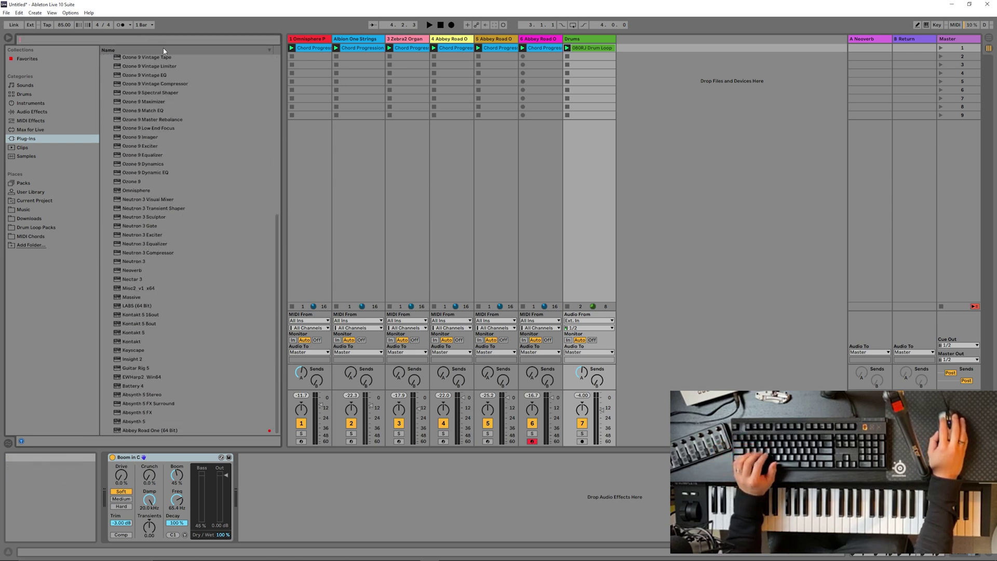
pyautogui.write('zebra')
pyautogui.moveTo(131, 79); pyautogui.dragTo(705, 200)
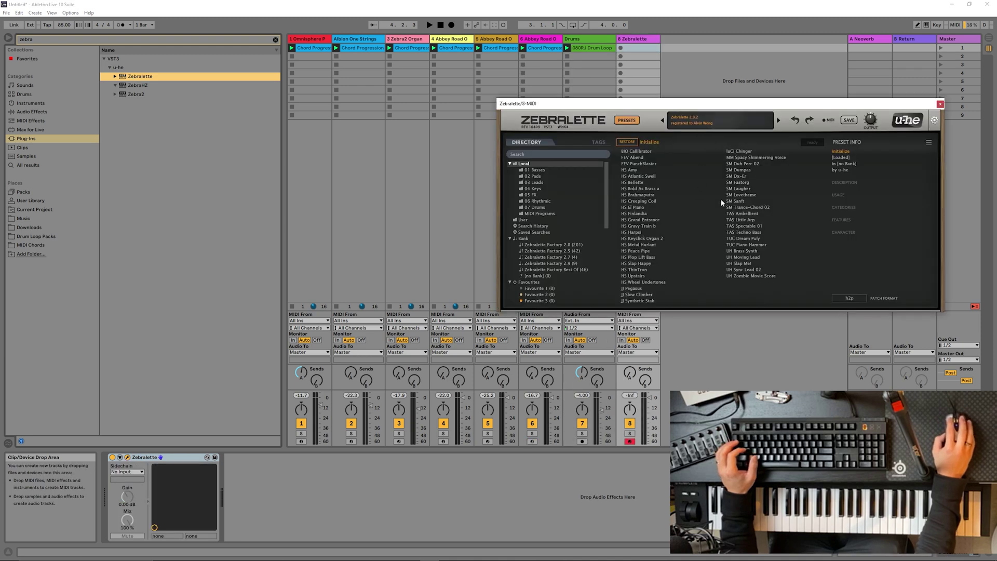
pyautogui.click(535, 183)
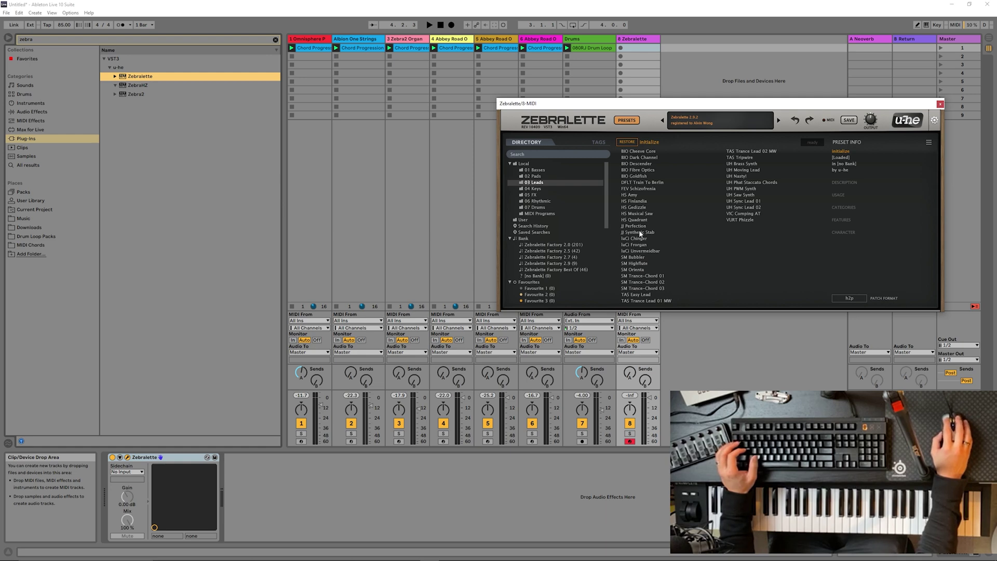
pyautogui.click(636, 201)
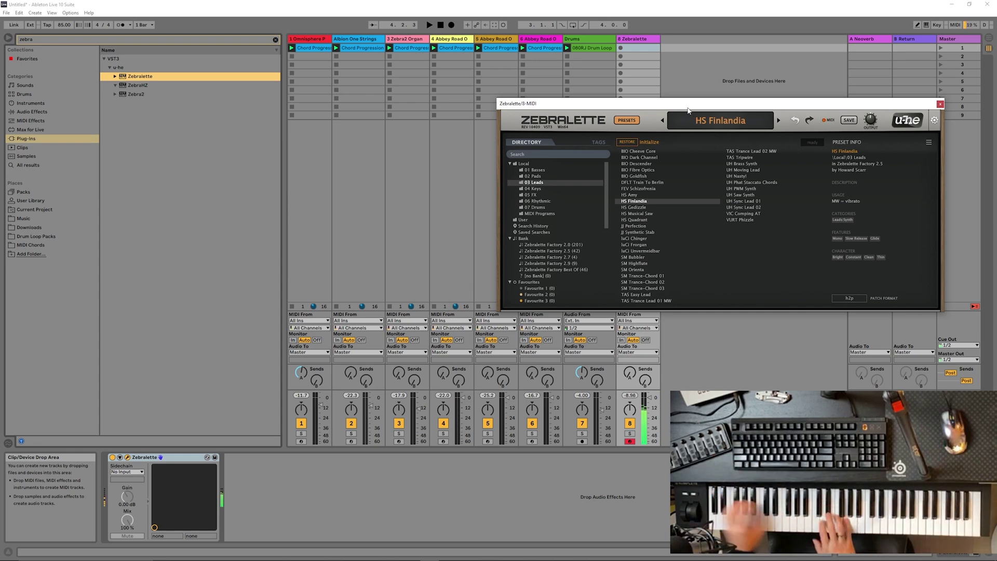
# Step: Raise the Zebralette track's send to the Neoverb return, play the lead over the loops, and clear the "zebra" plug-in search
pyautogui.moveTo(632, 378); pyautogui.dragTo(632, 338)
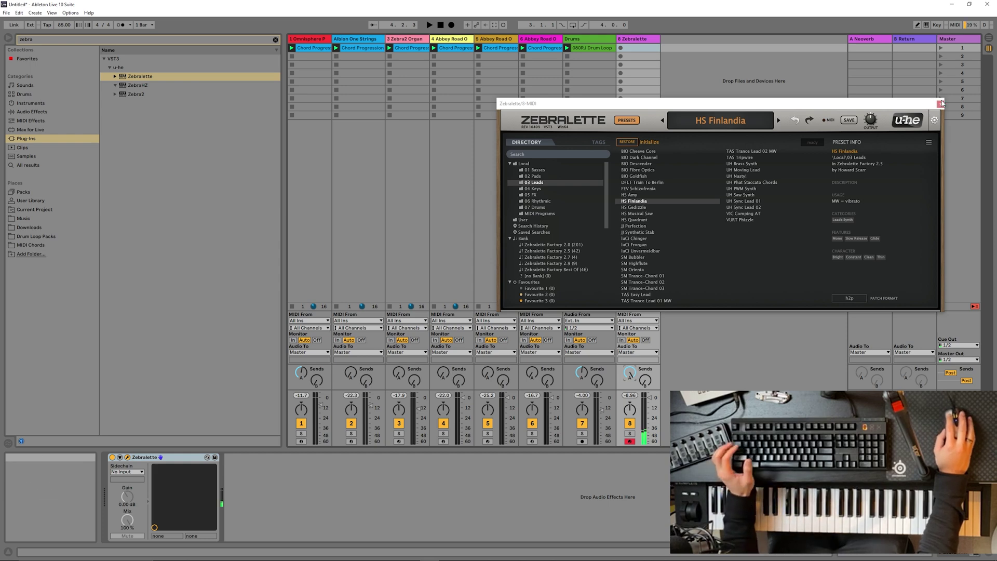
pyautogui.click(745, 340)
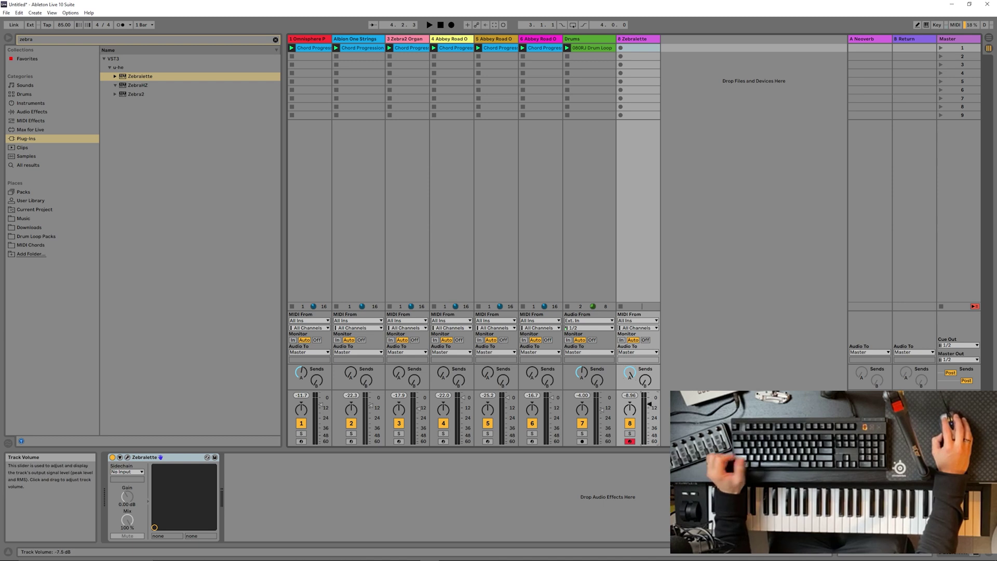
pyautogui.press('space')
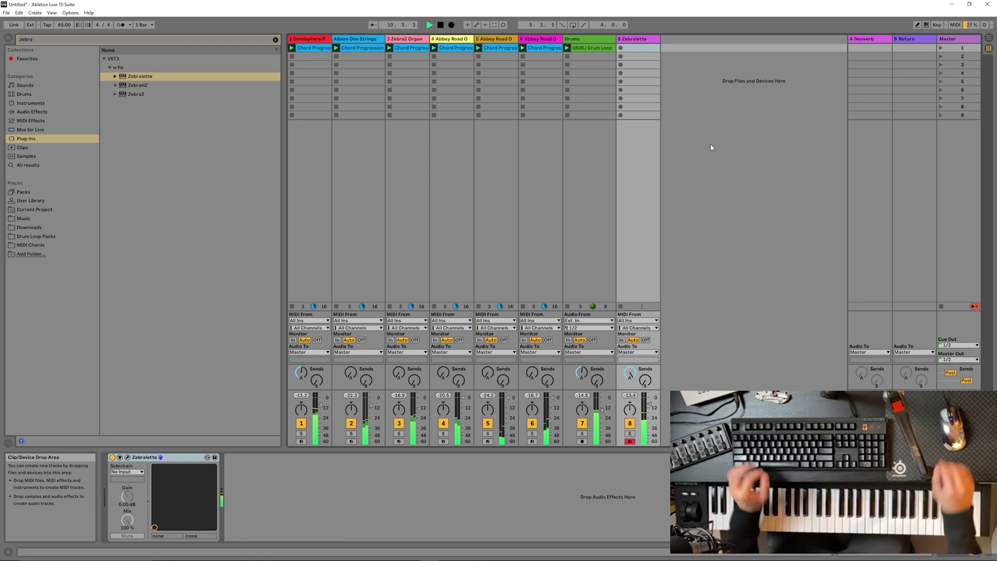
pyautogui.click(441, 24)
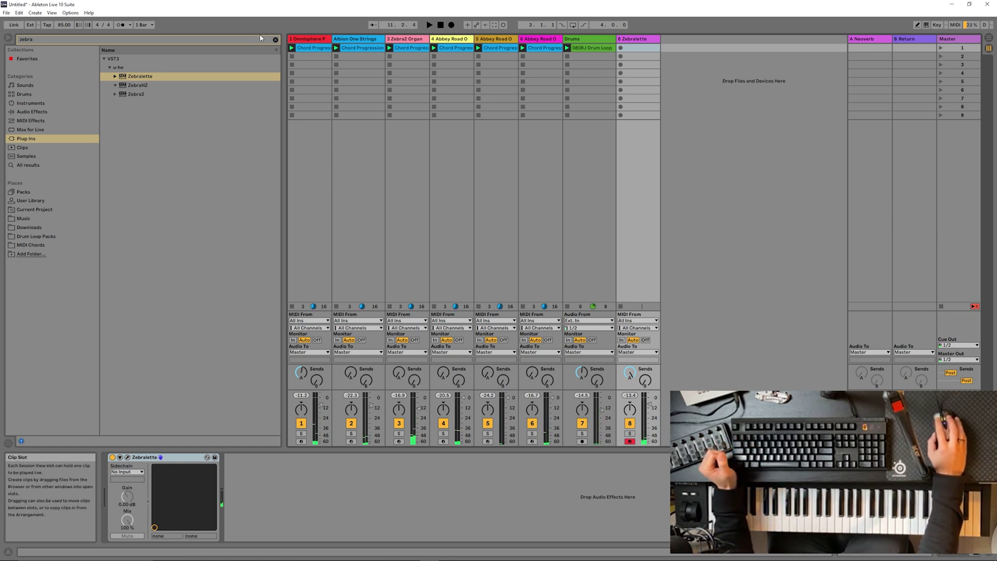
pyautogui.click(275, 39)
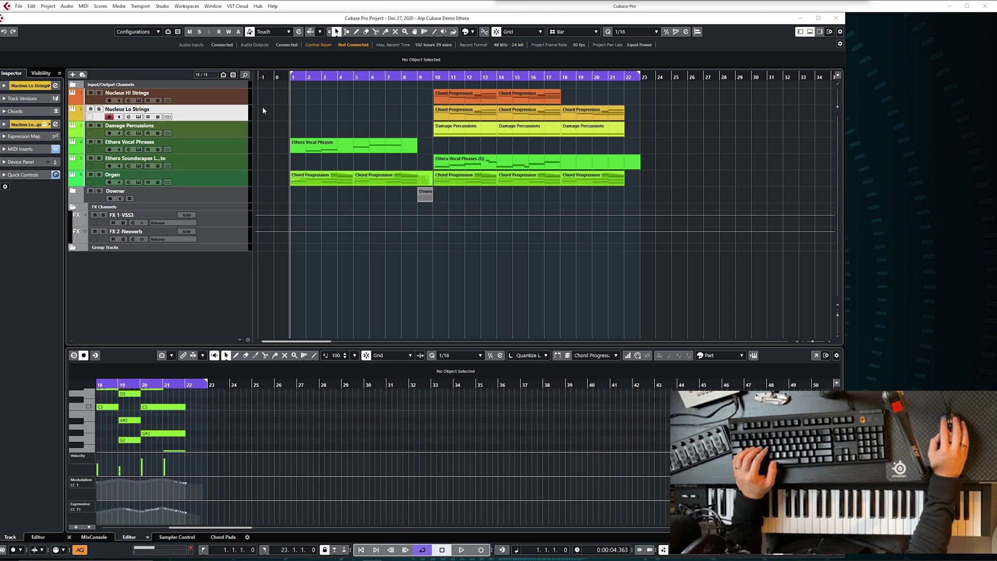
# Step: Switch to the Cubase project Arp Cubase Demo Ethera, look through its instrument tracks and play the intro from bar 1
pyautogui.click(210, 98)
pyautogui.click(211, 111)
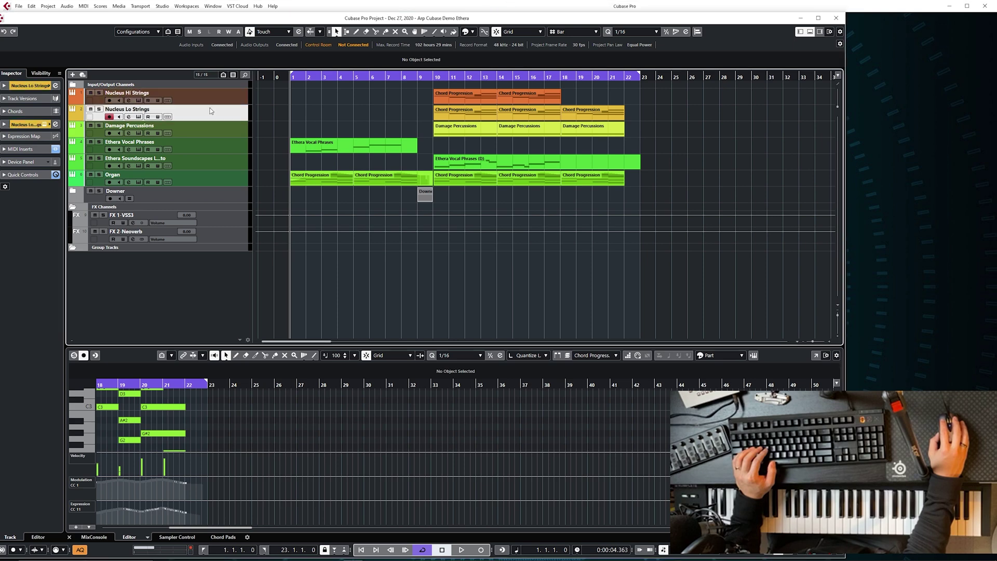
pyautogui.click(217, 134)
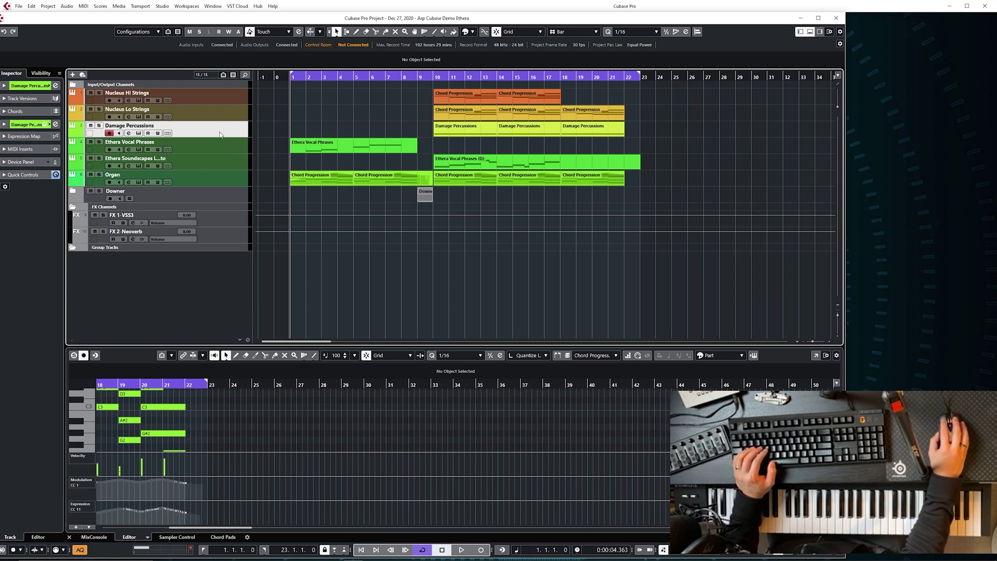
pyautogui.click(216, 161)
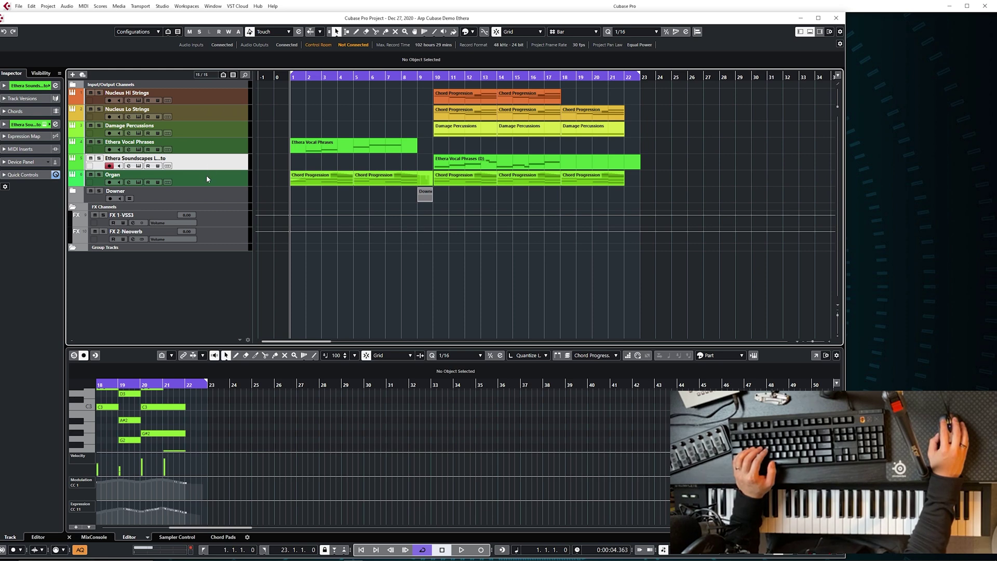
pyautogui.click(210, 177)
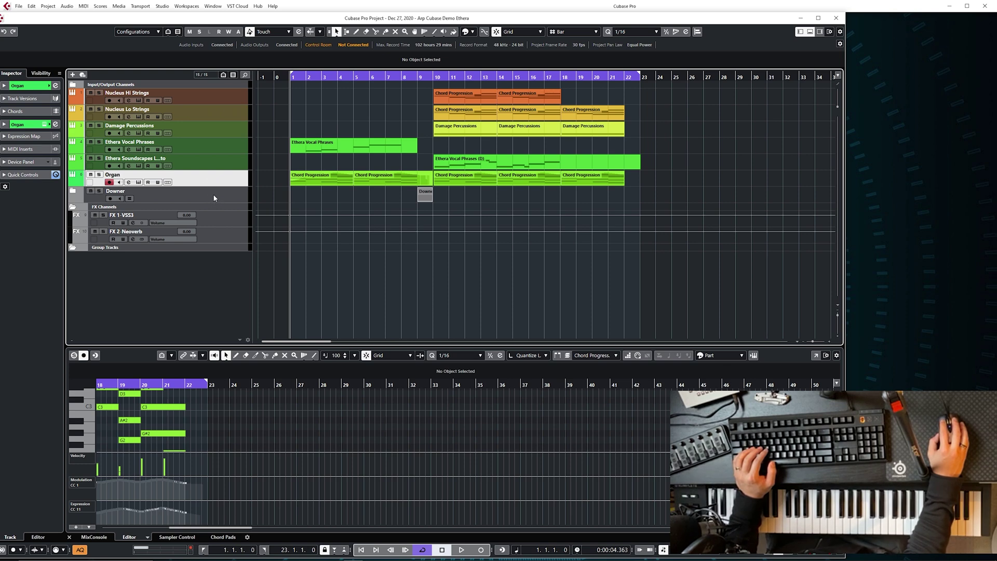
pyautogui.click(211, 194)
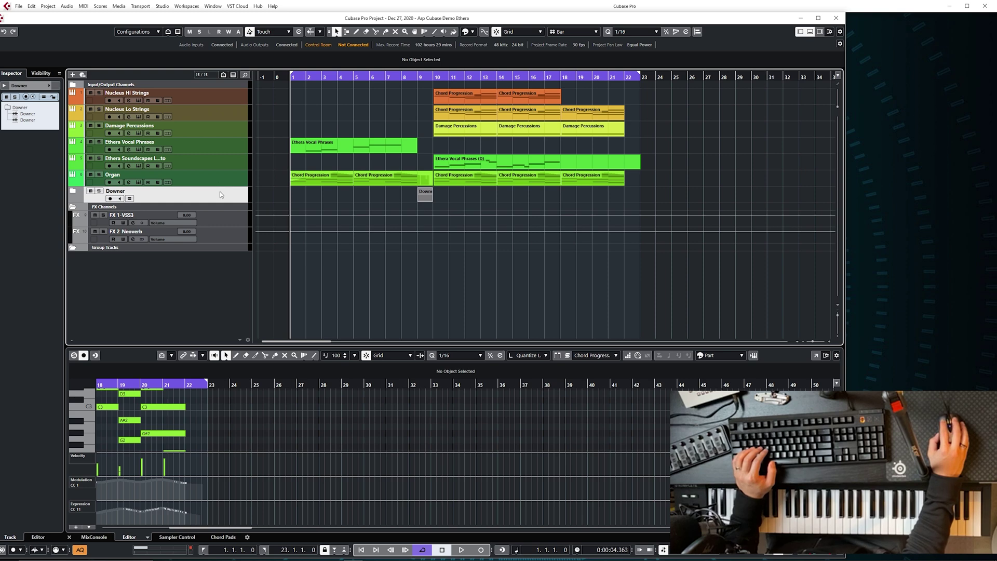
pyautogui.click(217, 176)
pyautogui.click(225, 104)
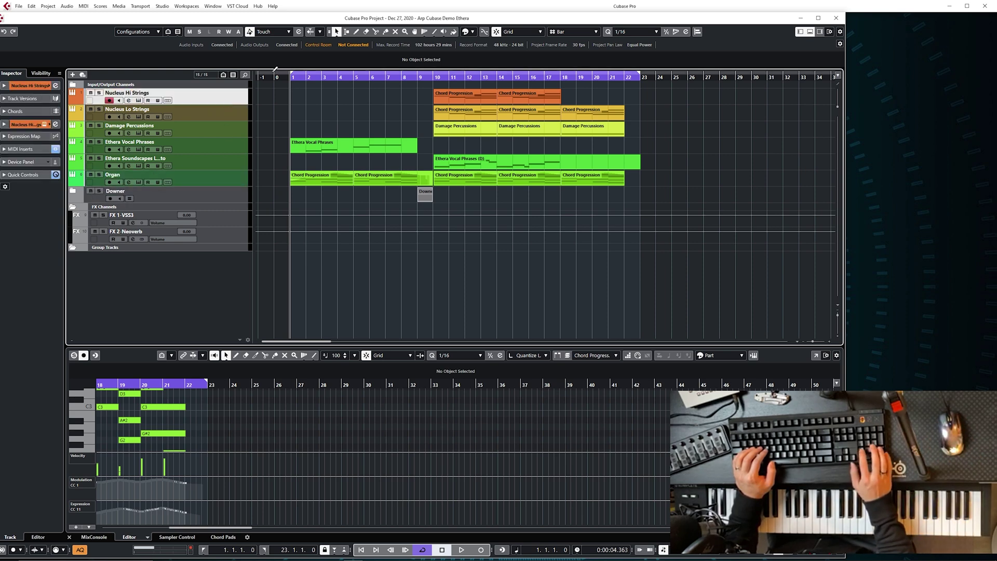
pyautogui.press('space')
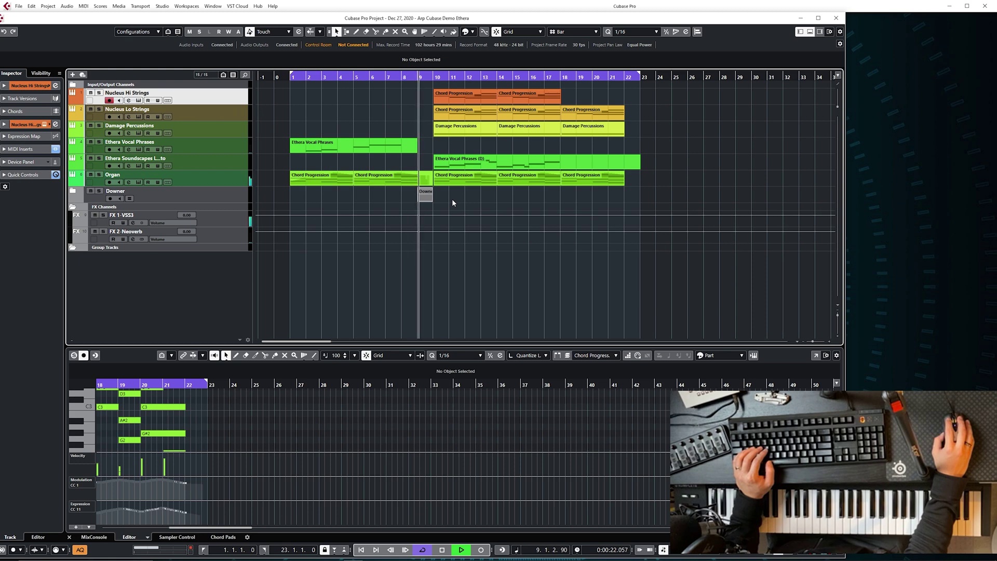
pyautogui.press('space')
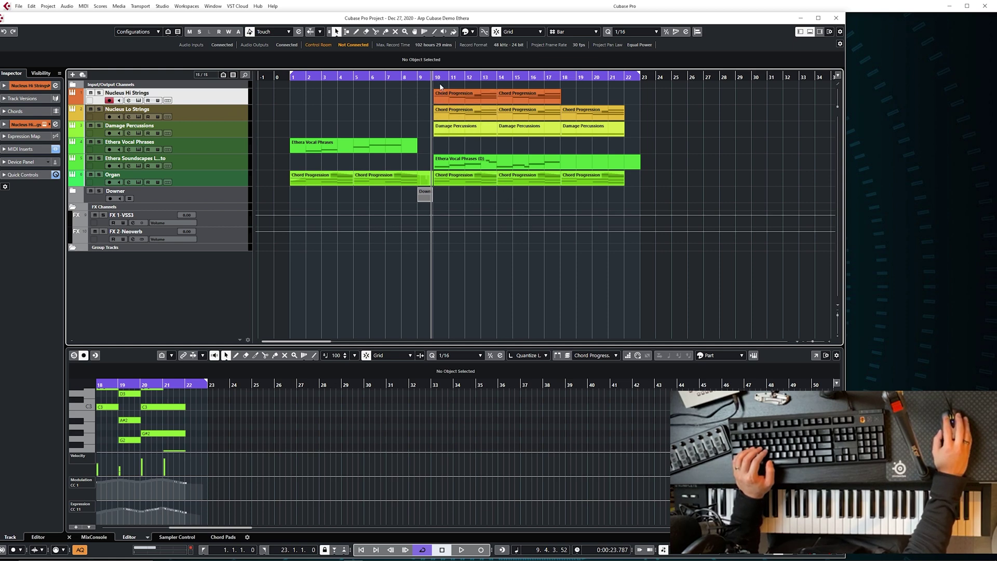
# Step: Examine the chord notes of the first Nucleus Hi Strings part in the full-size Key Editor
pyautogui.click(462, 99)
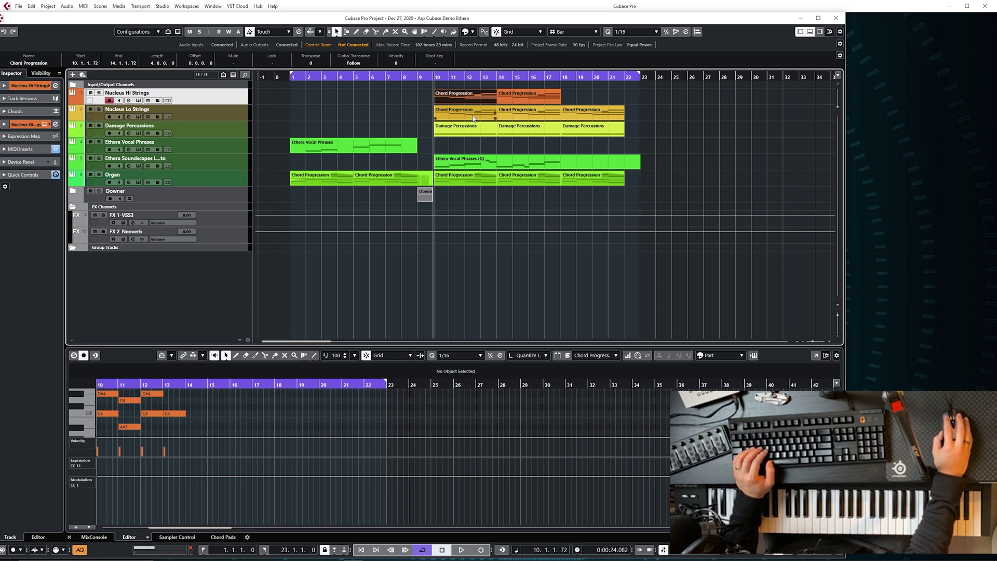
pyautogui.click(815, 357)
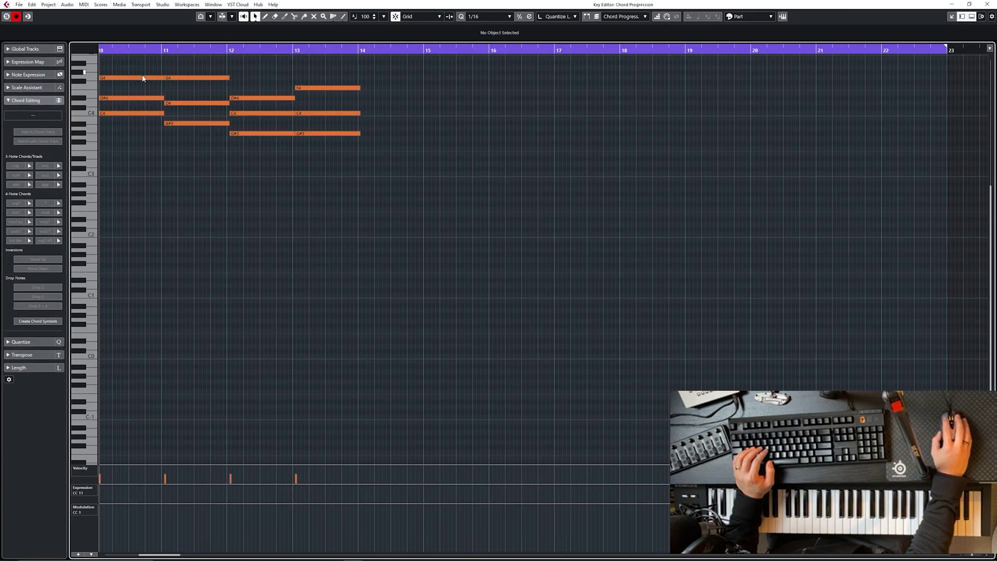
pyautogui.click(988, 5)
pyautogui.click(471, 103)
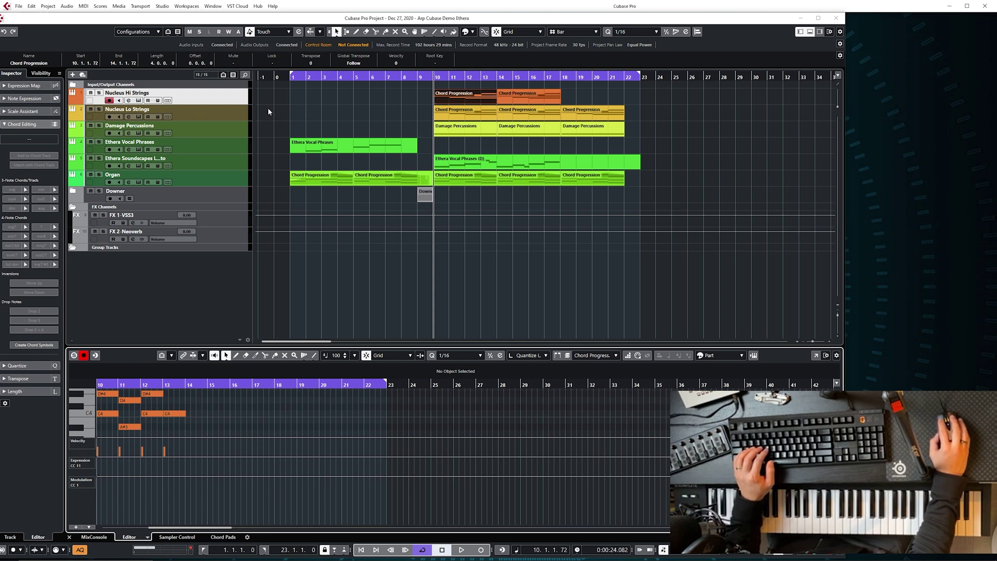
# Step: Examine the chord notes of the first Nucleus Lo Strings part in the full-size Key Editor
pyautogui.click(199, 114)
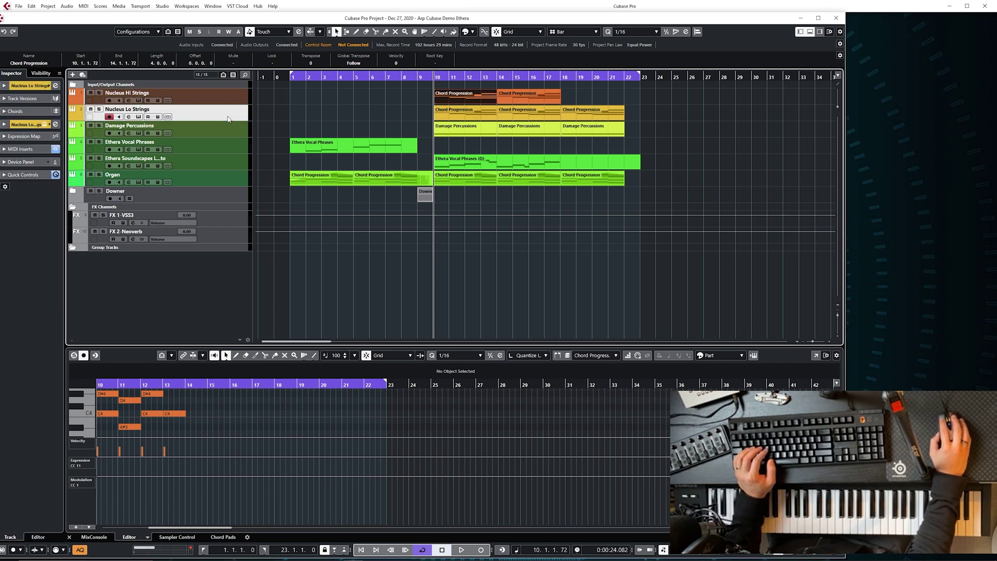
pyautogui.click(448, 113)
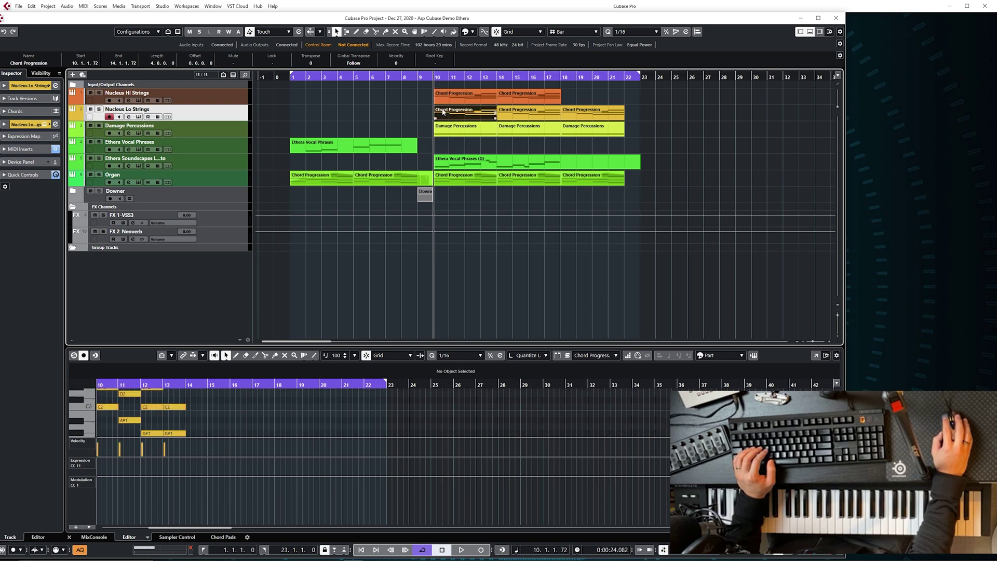
pyautogui.click(754, 355)
pyautogui.click(815, 355)
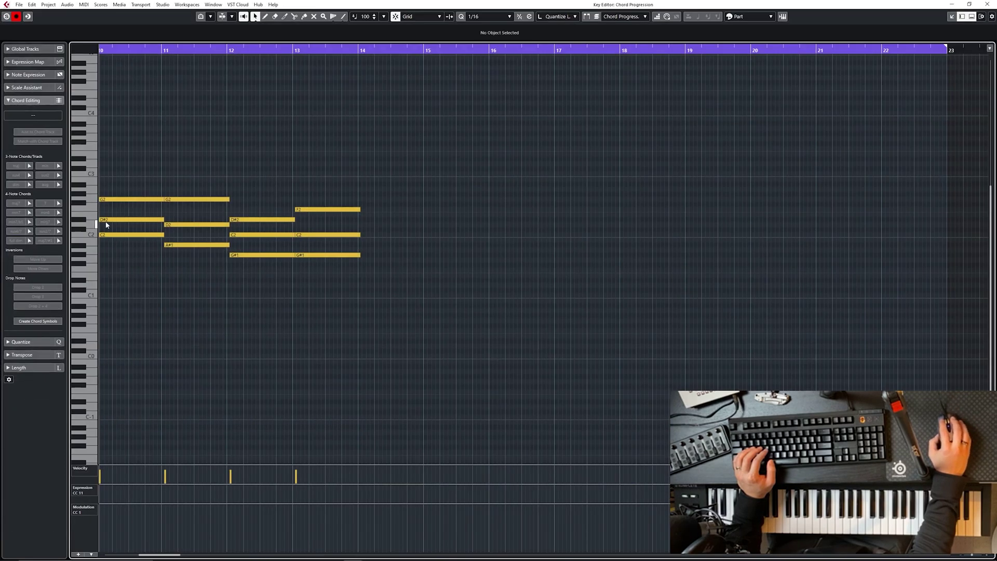
pyautogui.click(985, 5)
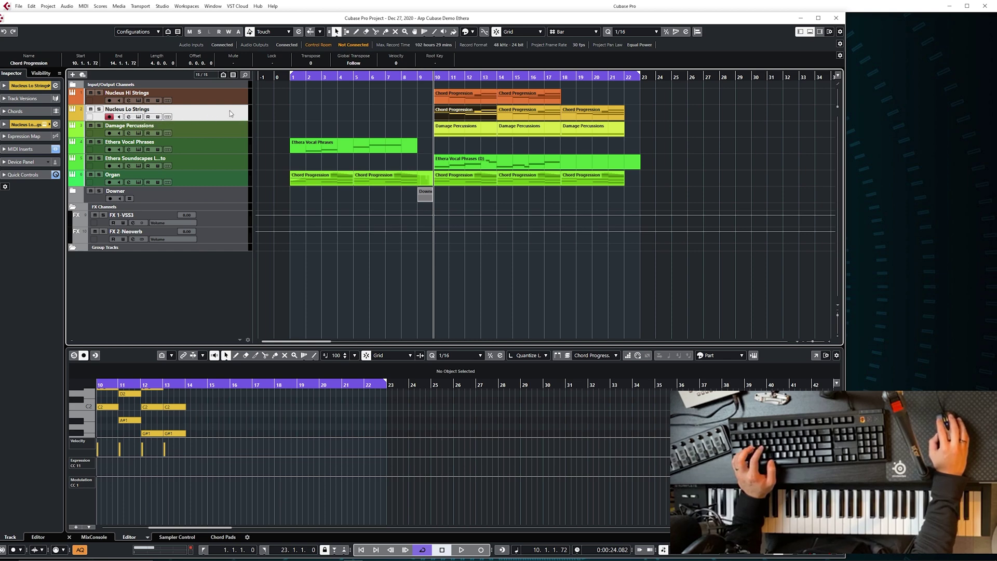
# Step: Solo the Nucleus Lo Strings track and play its chord progression from bar 10
pyautogui.press('s')
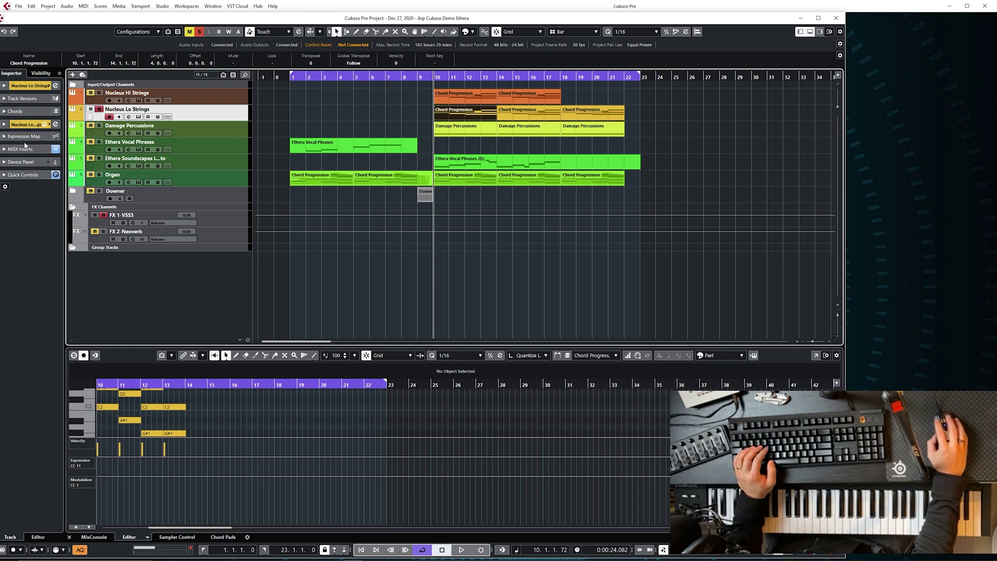
pyautogui.press('space')
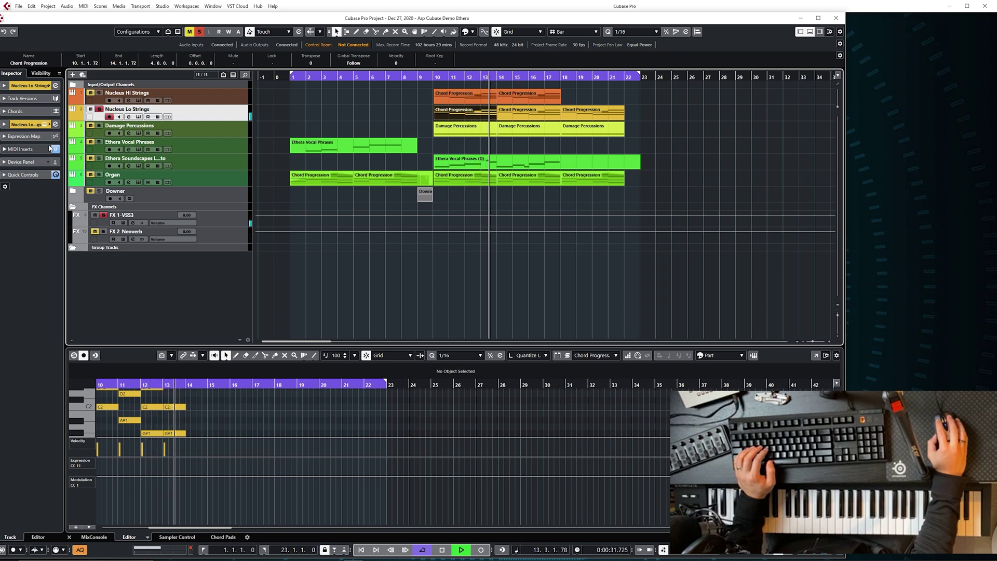
pyautogui.press('space')
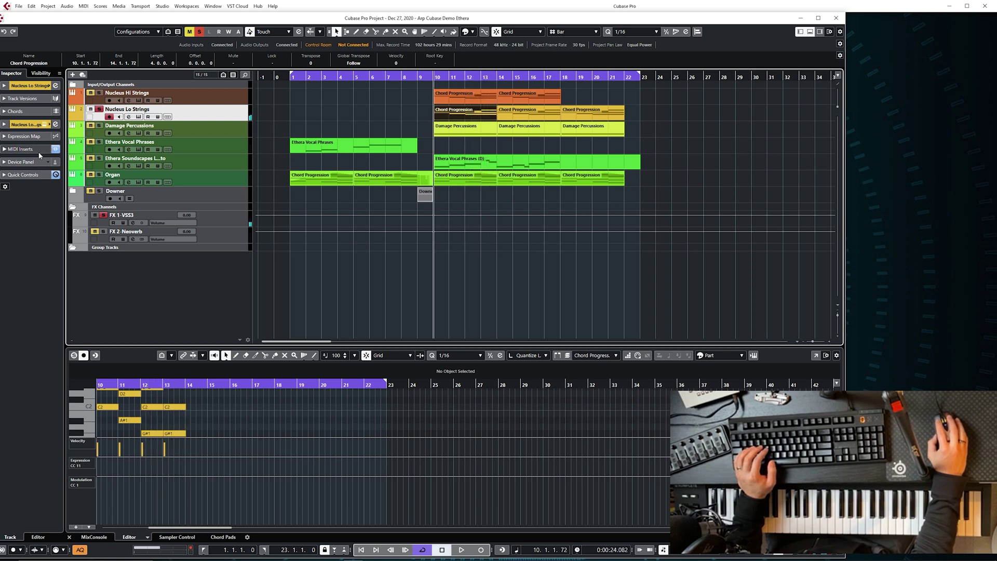
# Step: Set the first MIDI insert of Nucleus Lo Strings to Arpache 5 after trying Transformer, and move its settings window beside the track list
pyautogui.click(5, 149)
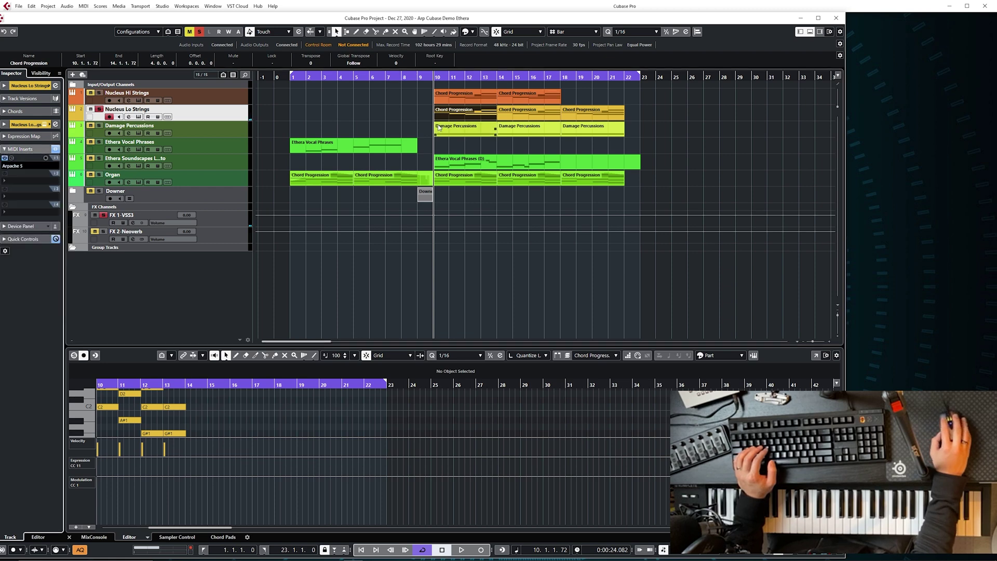
pyautogui.click(23, 167)
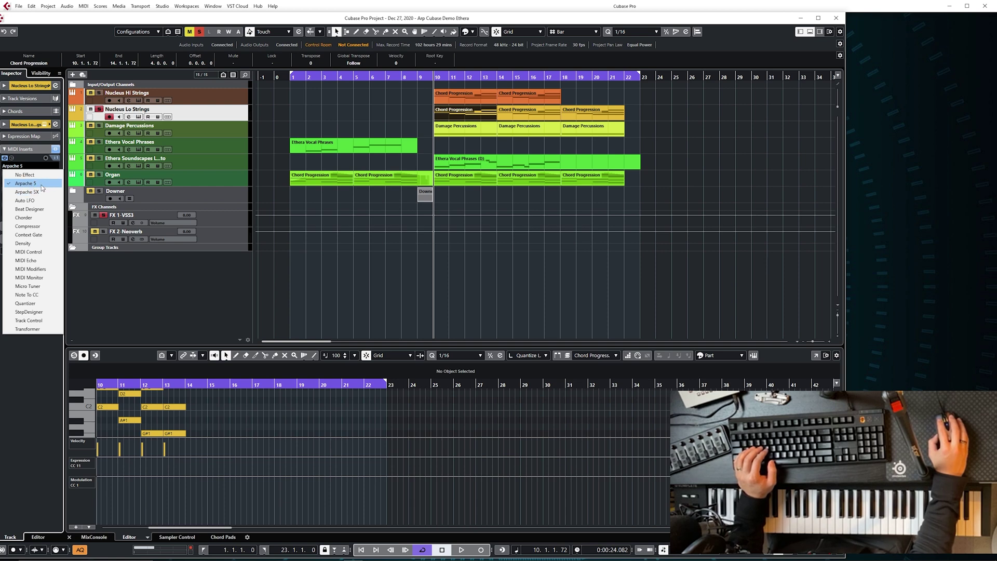
pyautogui.click(28, 329)
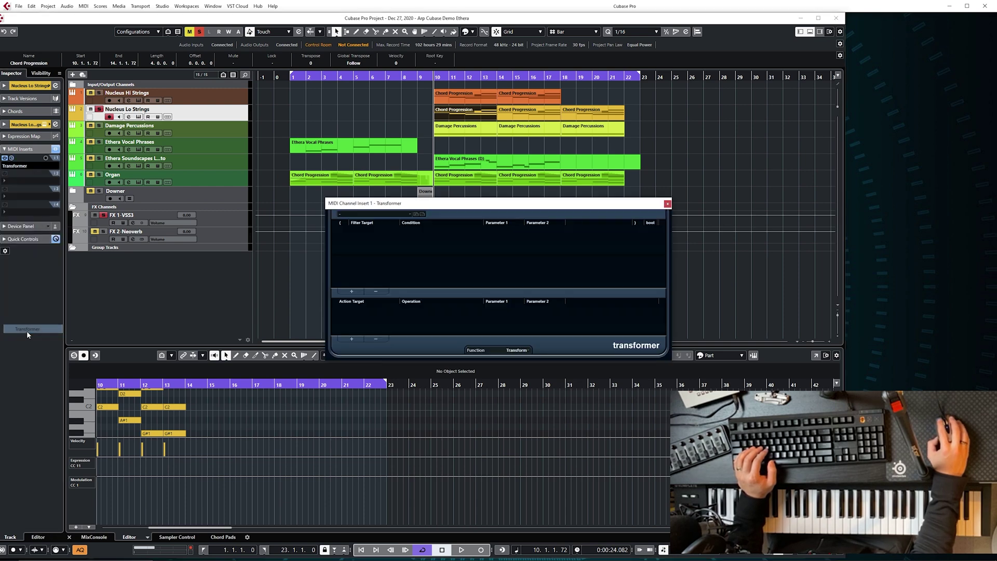
pyautogui.click(23, 166)
pyautogui.click(34, 184)
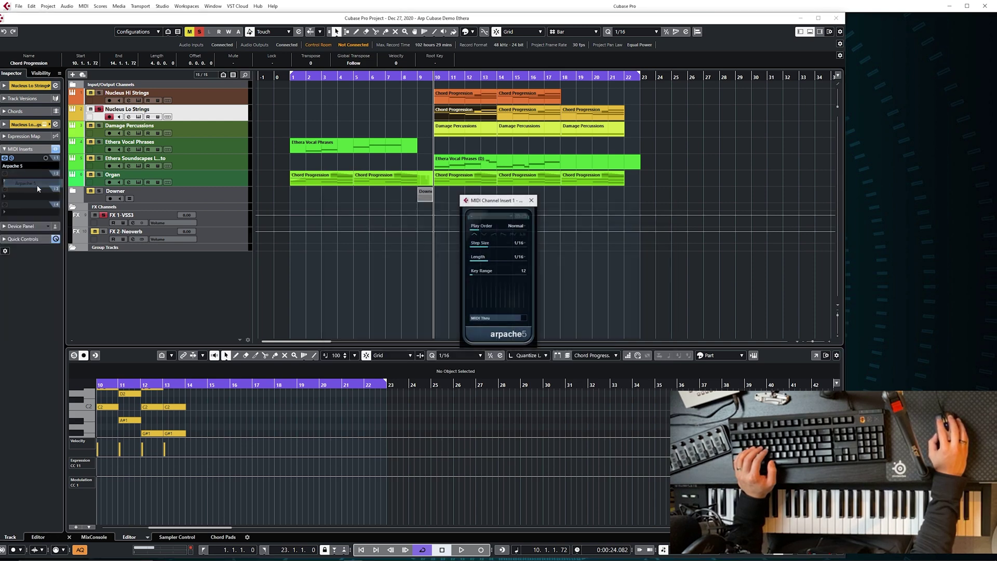
pyautogui.moveTo(498, 203); pyautogui.dragTo(248, 211)
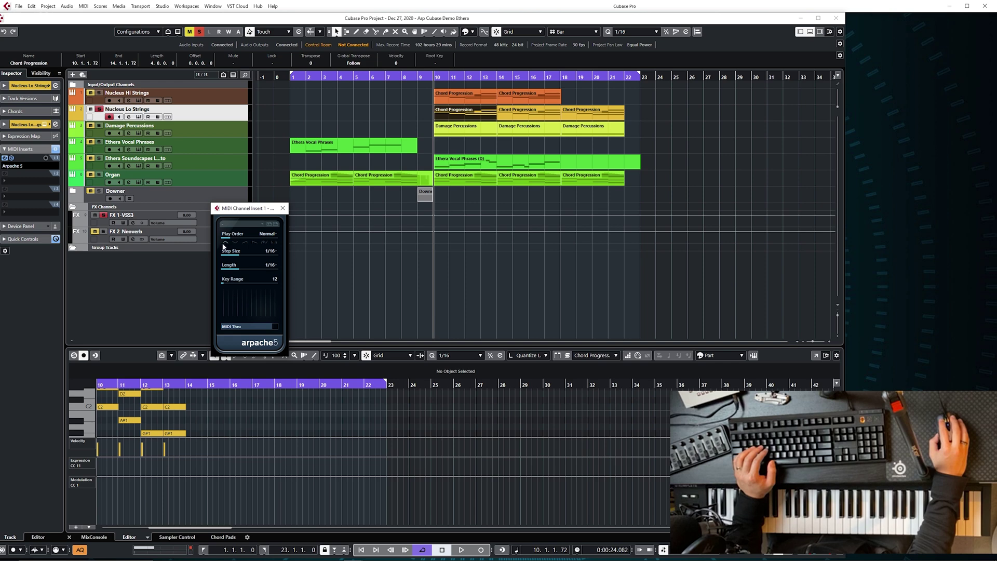
# Step: View the Play Order choices in Arpache 5, listen to the soloed low strings arpeggio and close the settings
pyautogui.click(270, 234)
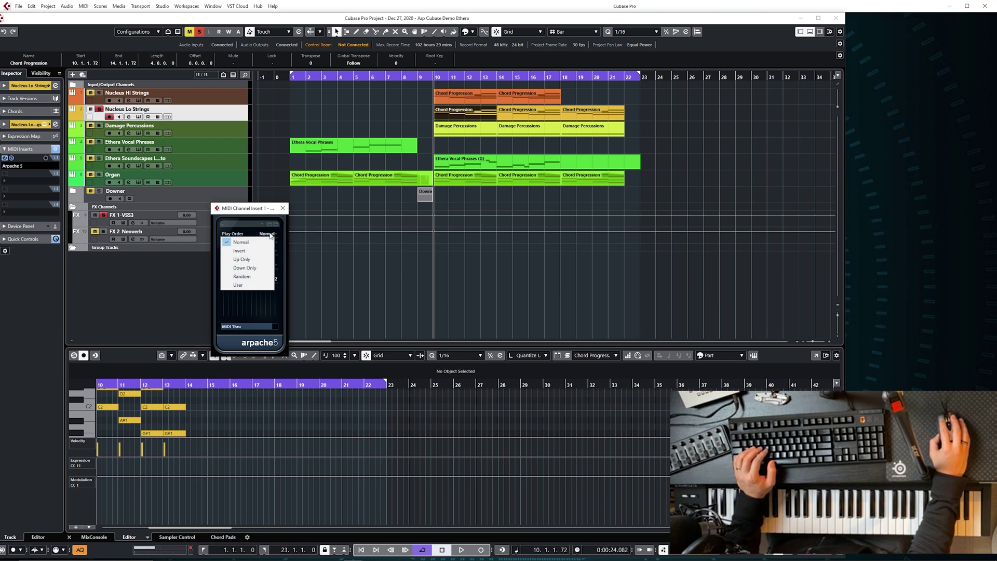
pyautogui.click(243, 211)
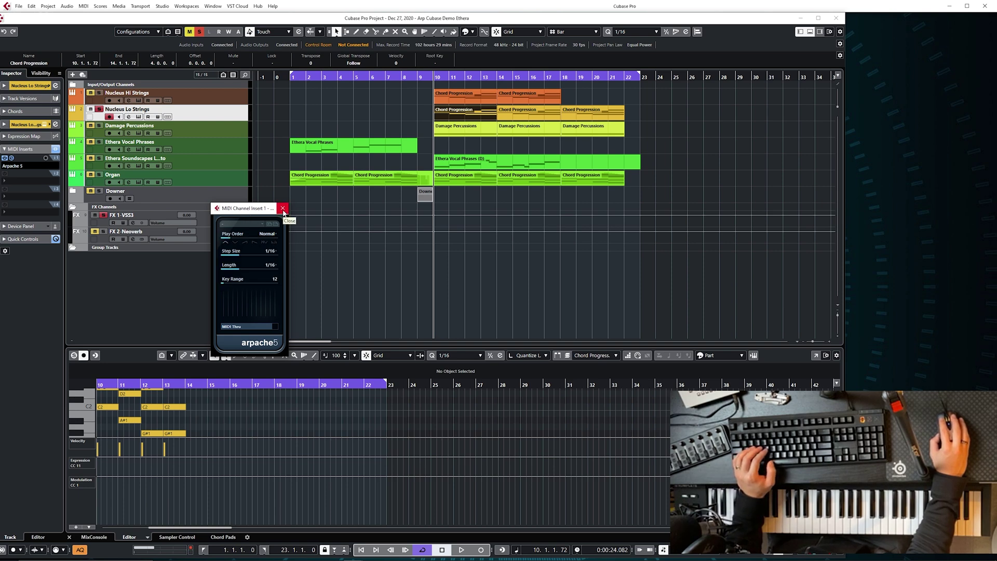
pyautogui.press('space')
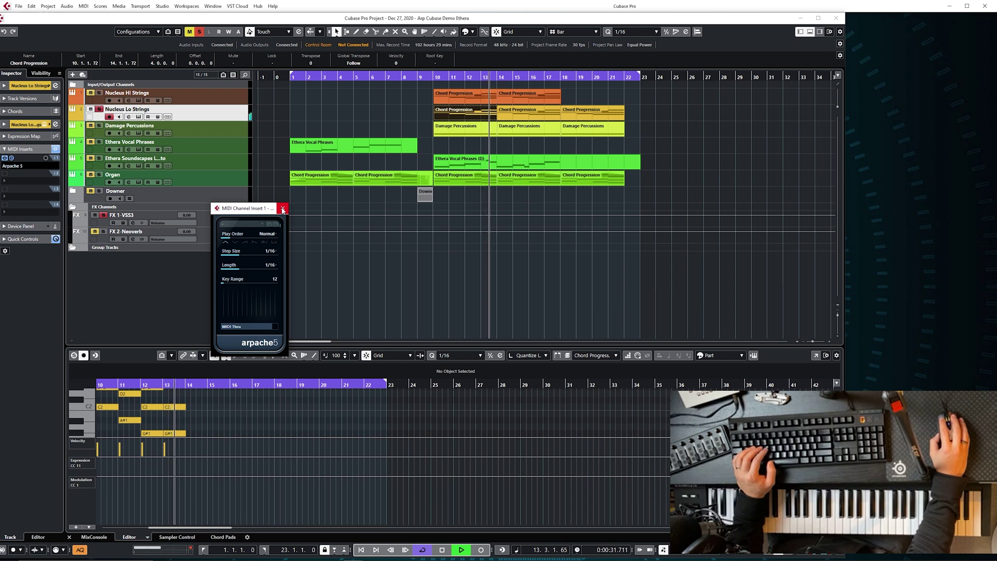
pyautogui.press('space')
pyautogui.click(283, 208)
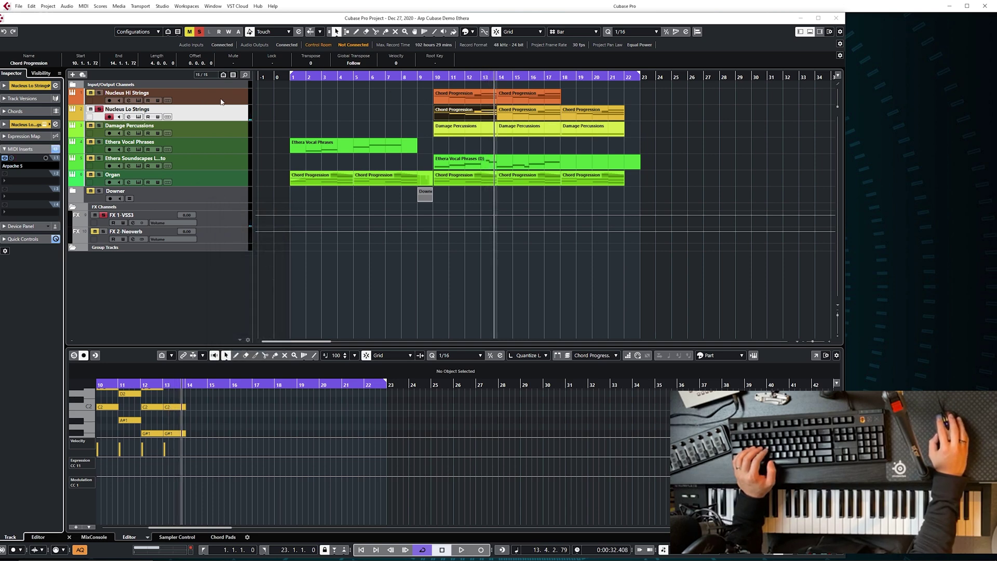
# Step: Solo the Nucleus Hi Strings track in place of Nucleus Lo Strings
pyautogui.click(134, 97)
pyautogui.click(99, 93)
pyautogui.click(99, 109)
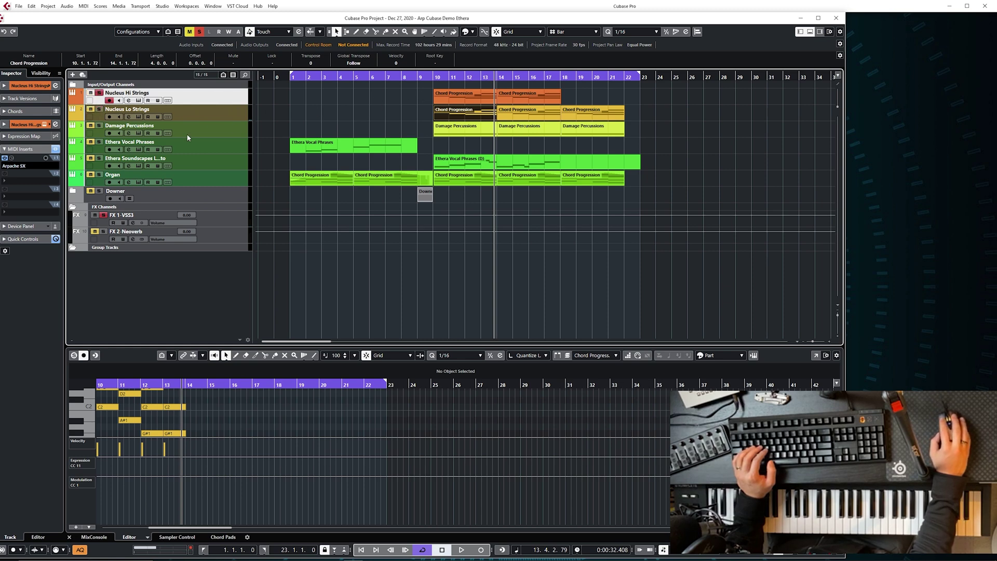
# Step: Choose Arpache SX as the first MIDI insert of Nucleus Hi Strings and place its settings window over the arrangement
pyautogui.click(23, 166)
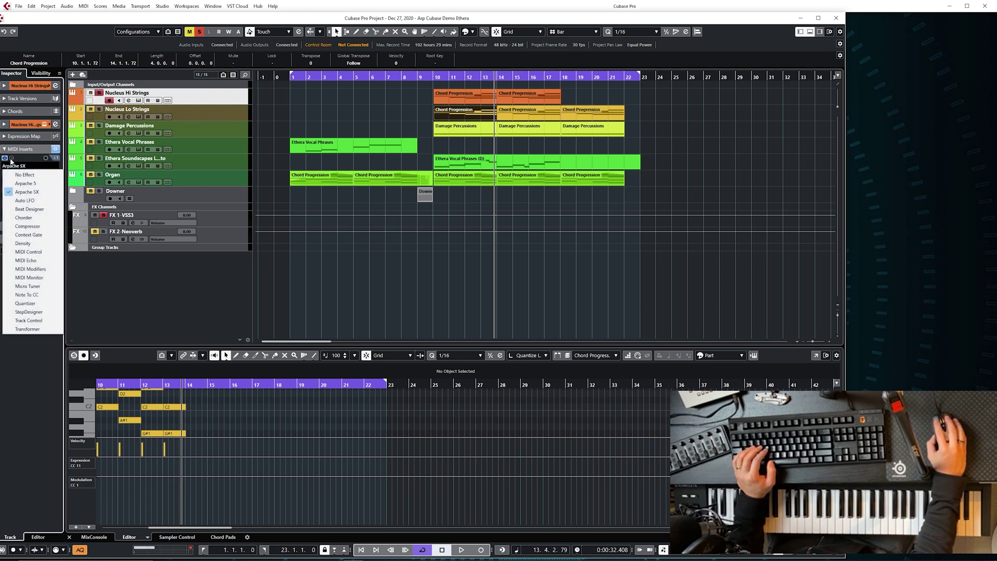
pyautogui.click(27, 191)
pyautogui.moveTo(894, 59); pyautogui.dragTo(480, 114)
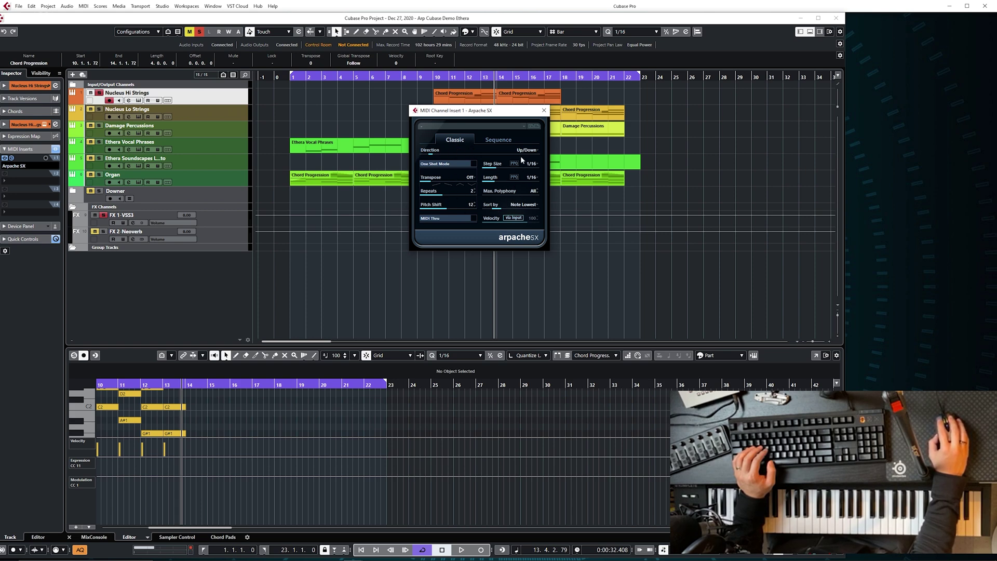
# Step: Compare the Sequence and Classic modes of Arpache SX, look through its presets and shift the settings window slightly
pyautogui.click(497, 140)
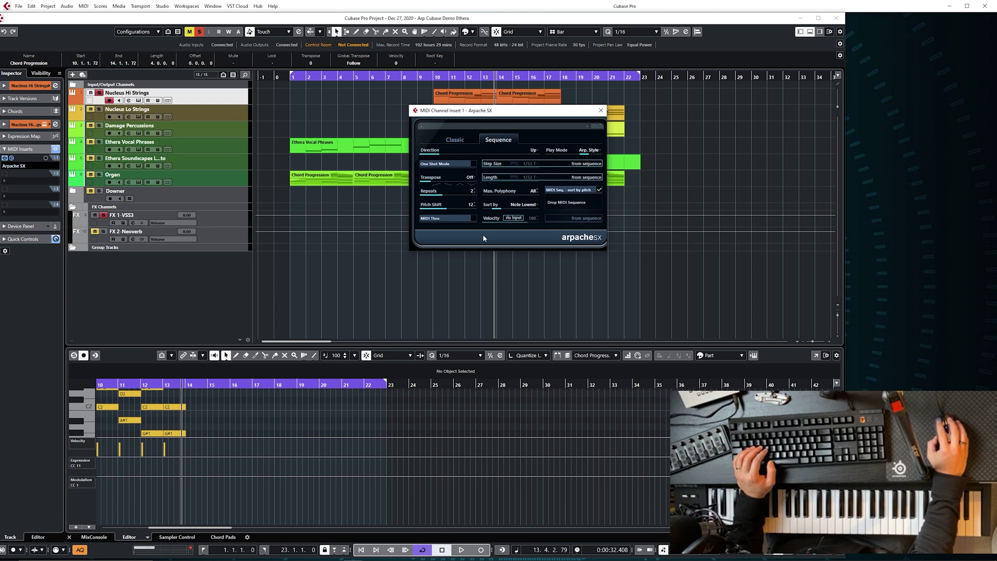
pyautogui.click(455, 140)
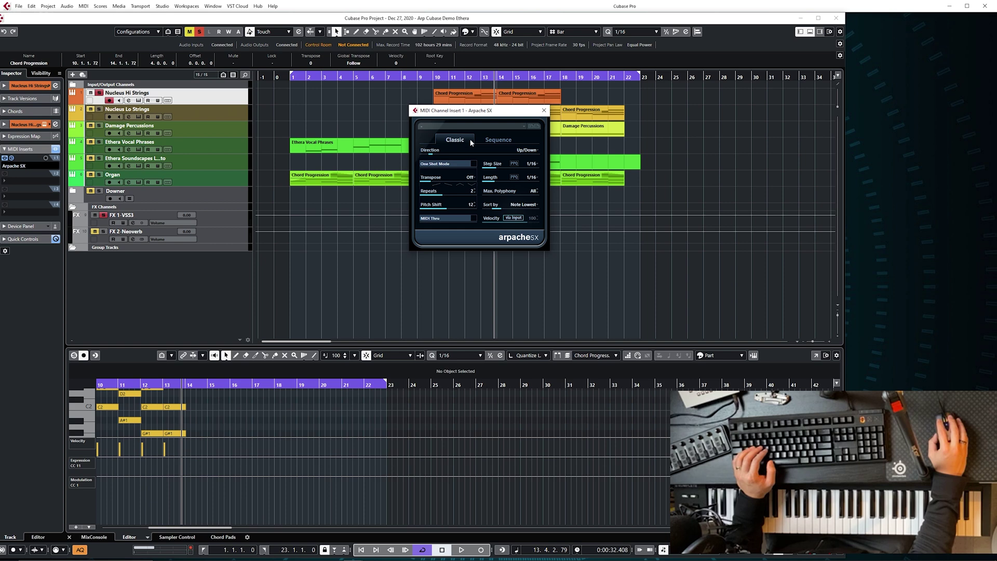
pyautogui.click(521, 126)
pyautogui.moveTo(521, 129)
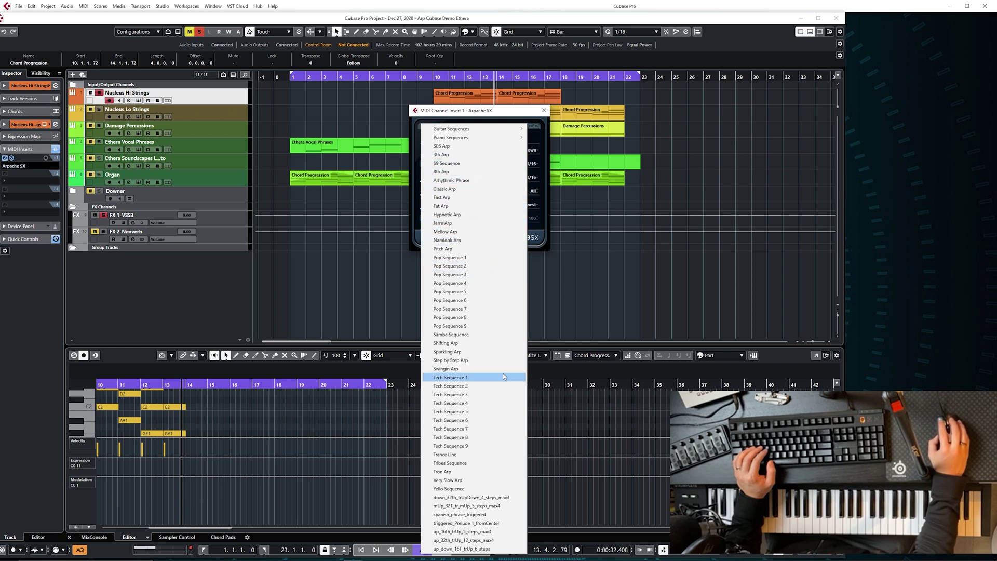
pyautogui.moveTo(490, 115)
pyautogui.mouseDown()
pyautogui.moveTo(522, 117)
pyautogui.moveTo(506, 120)
pyautogui.mouseUp()
pyautogui.click(504, 132)
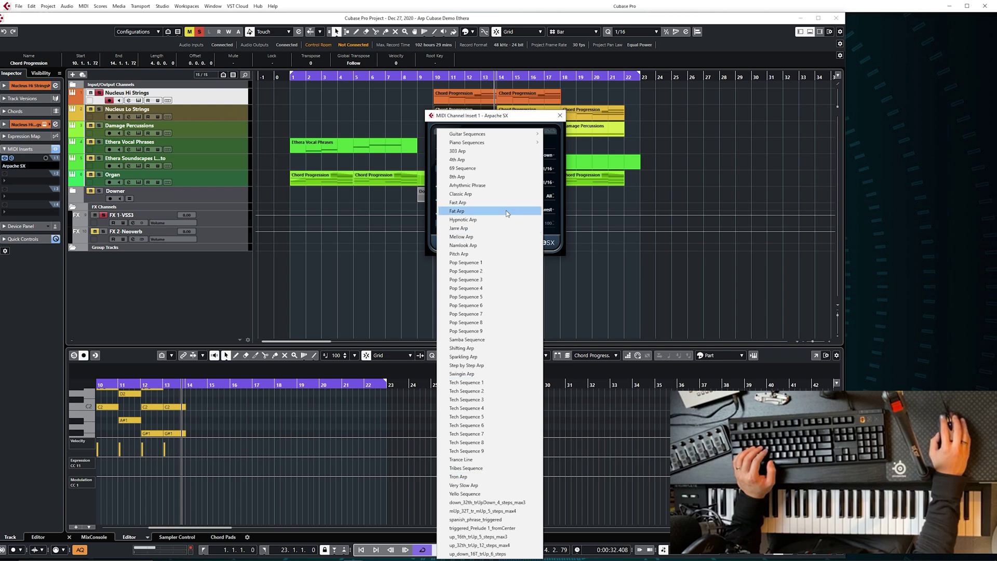
# Step: Dismiss the preset list, close the Arpache SX settings and listen to the soloed Nucleus Hi Strings arpeggio from bar 10
pyautogui.click(514, 120)
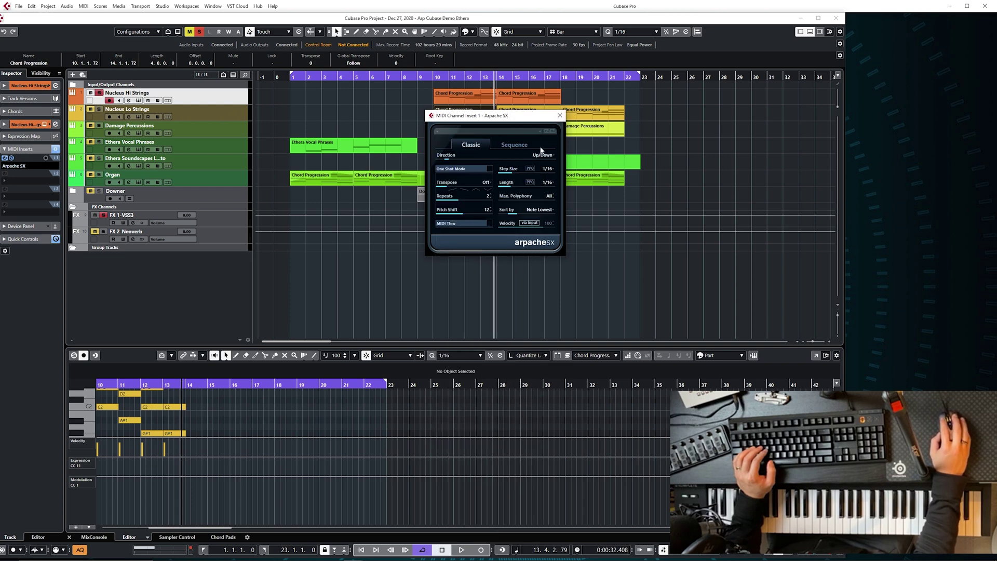
pyautogui.click(560, 116)
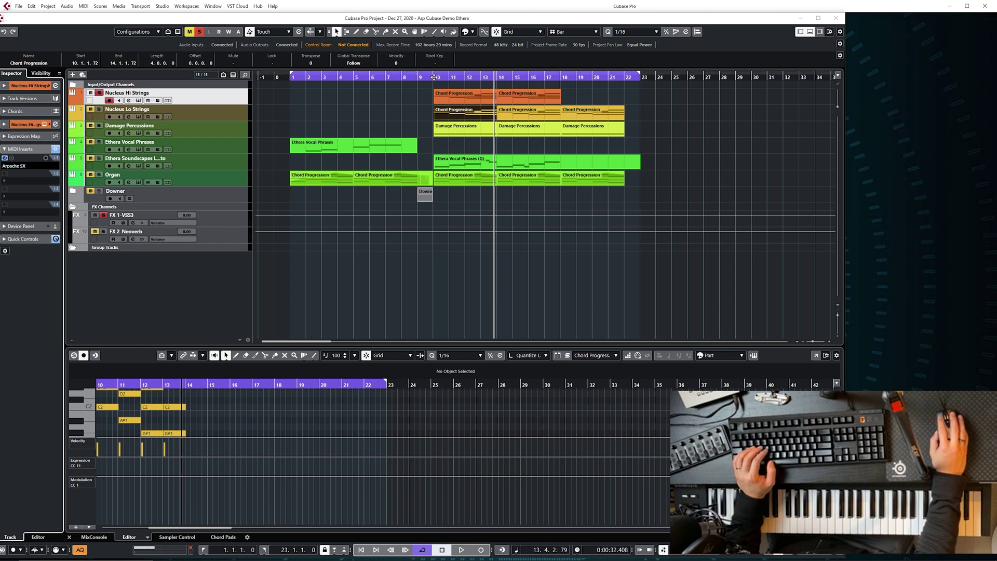
pyautogui.press('space')
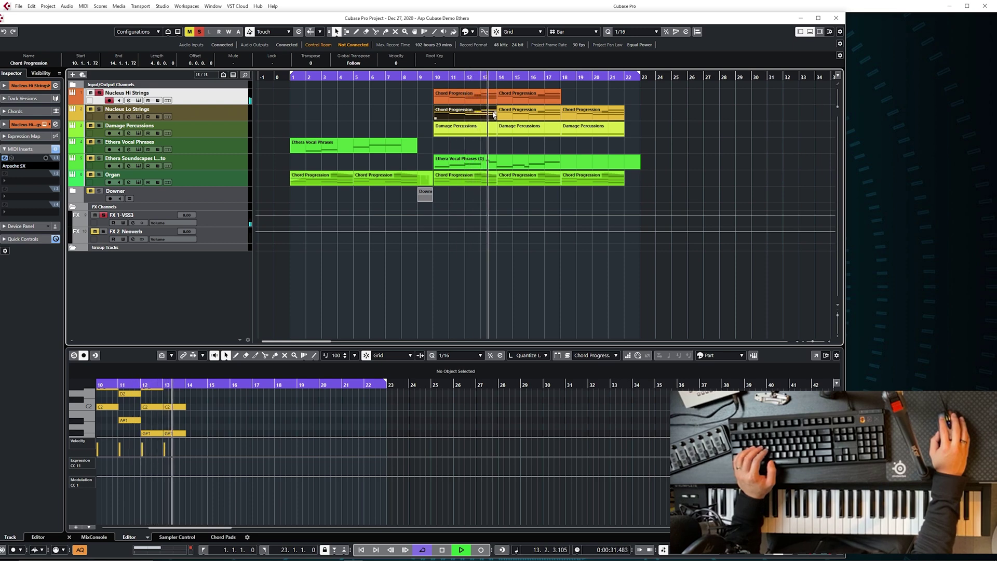
pyautogui.press('space')
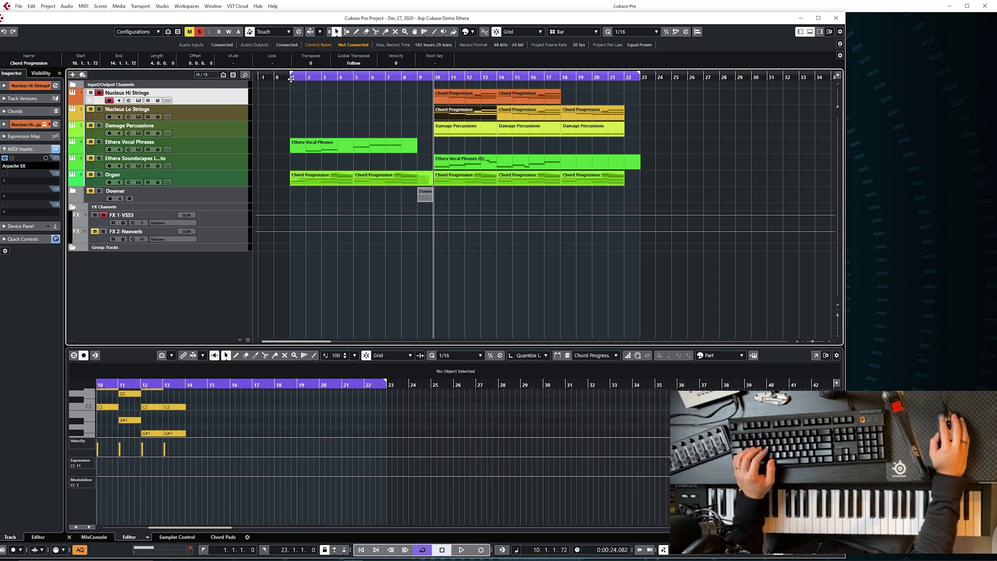
# Step: Move the playhead back to bar 1 and turn off the solo on Nucleus Hi Strings
pyautogui.click(291, 78)
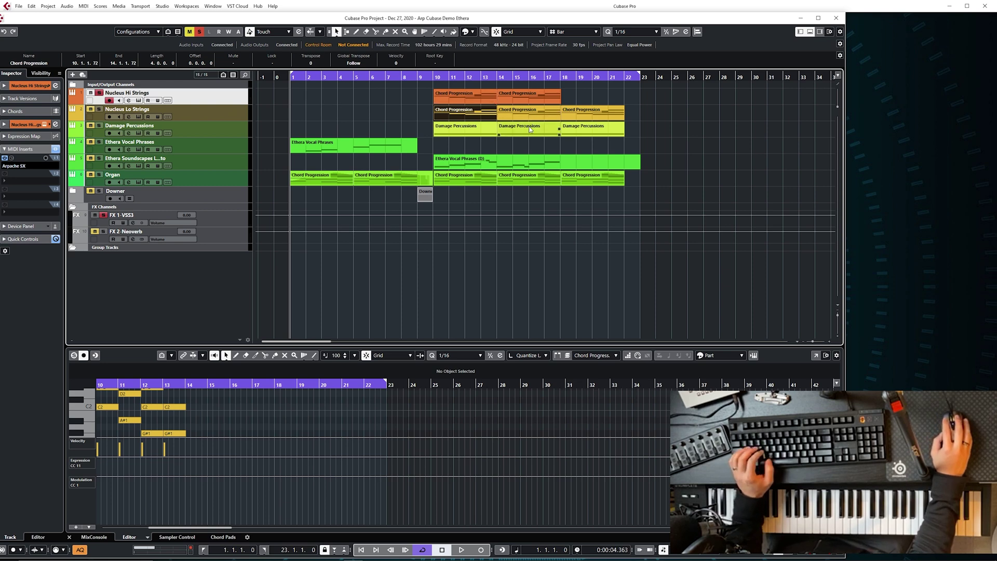
pyautogui.click(109, 100)
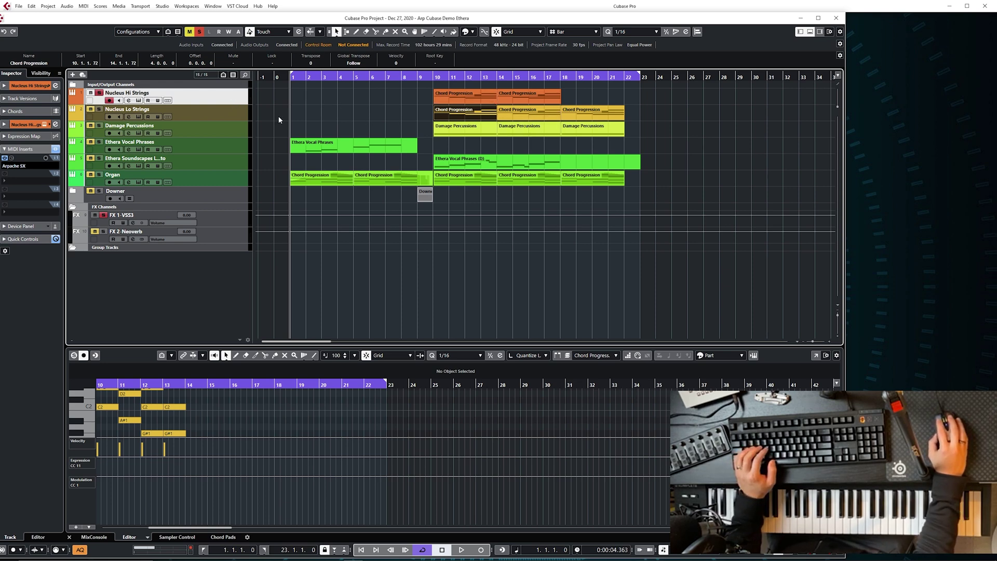
pyautogui.press('s')
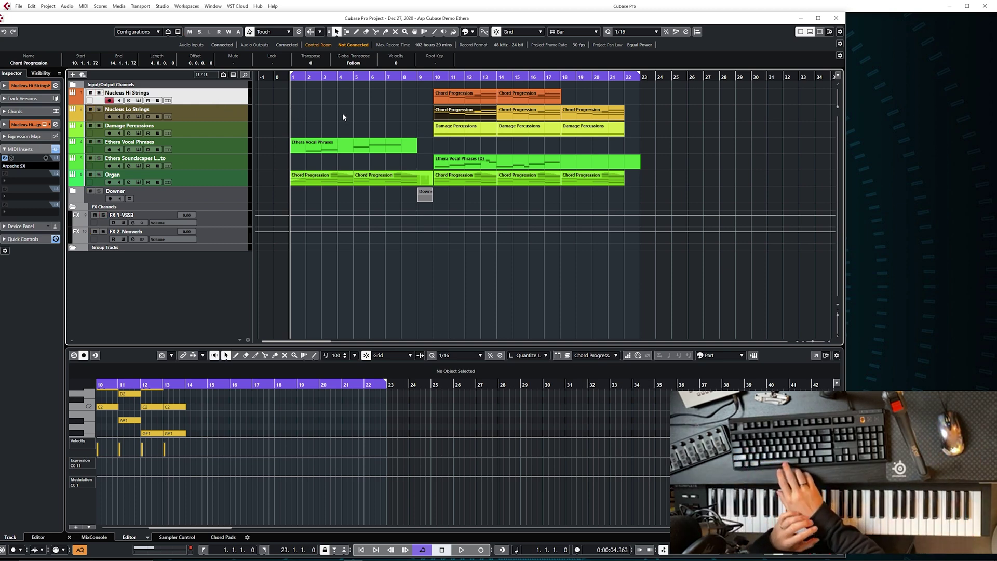
# Step: Listen to the full arrangement from bar 1 and check the channel levels in the MixConsole during playback
pyautogui.press('space')
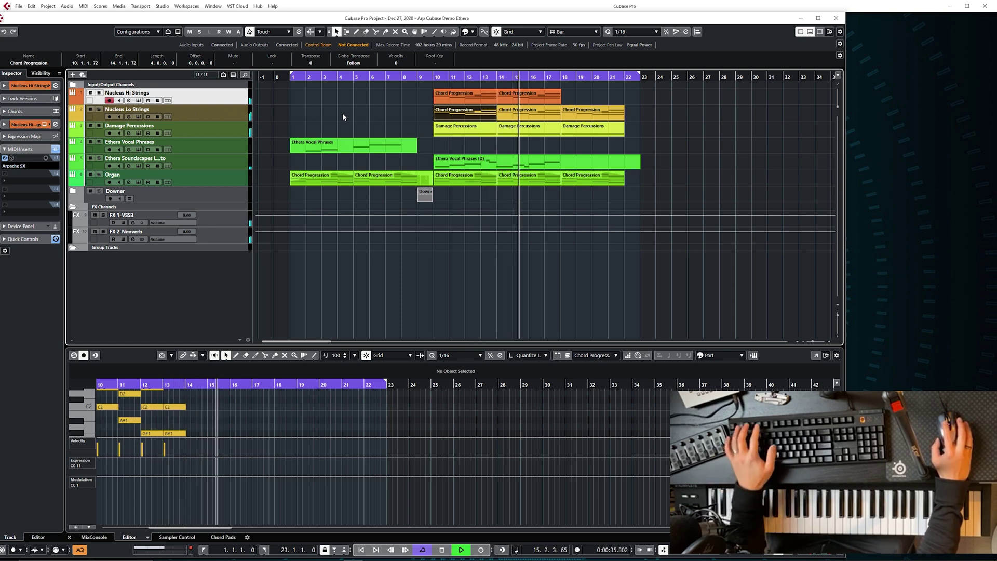
pyautogui.press('F3')
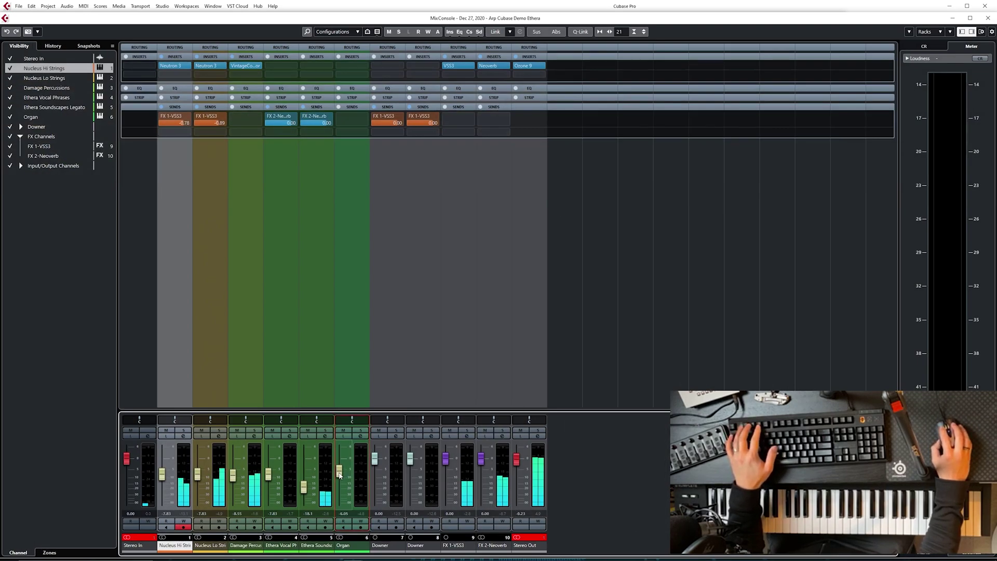
pyautogui.press('F3')
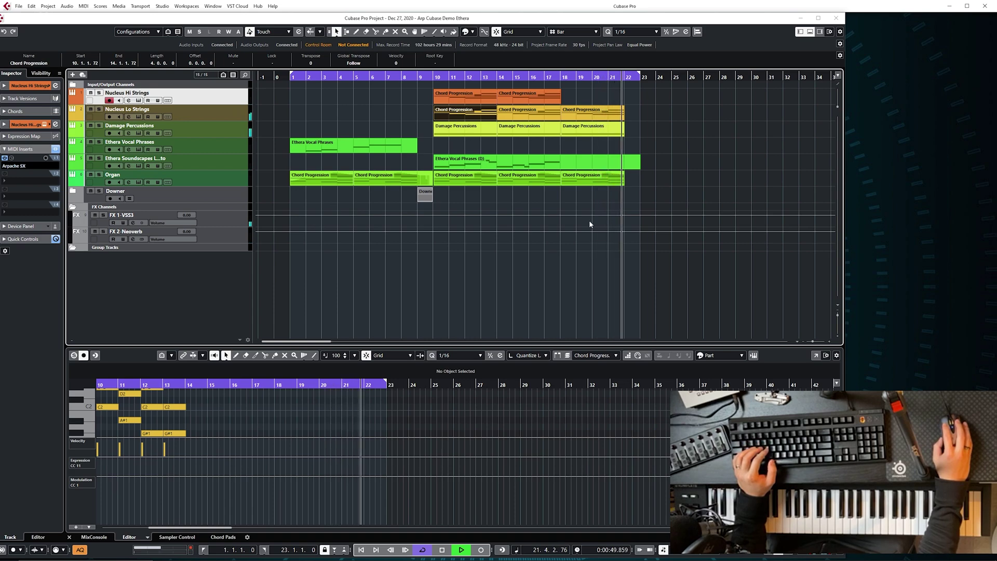
pyautogui.press('space')
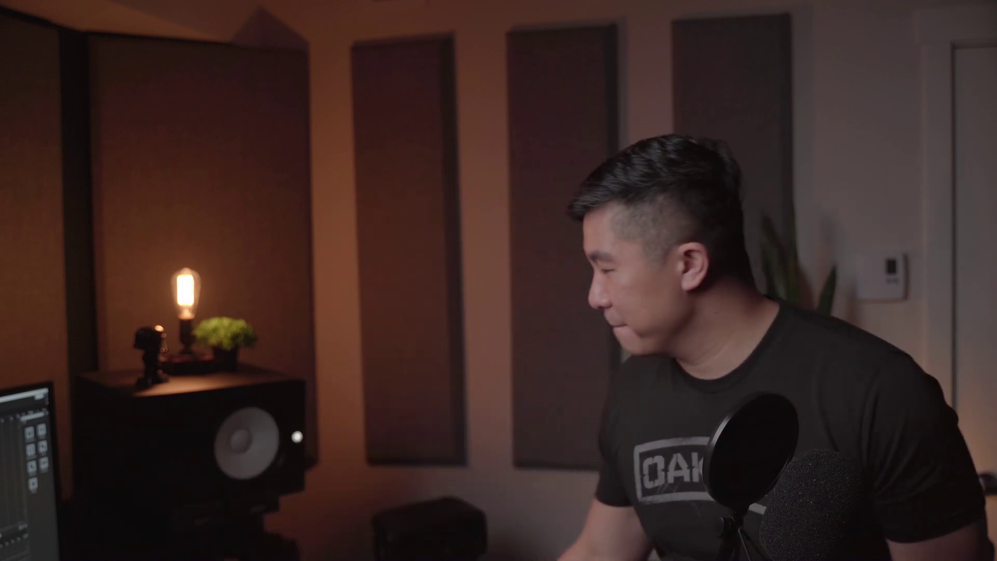
# Step: During playback in the Key Editor, view the controller lanes of Ethera Vocal Phrases (D), Ethera Vocal Phrases and the organ's first Chord Progression part
pyautogui.press('space')
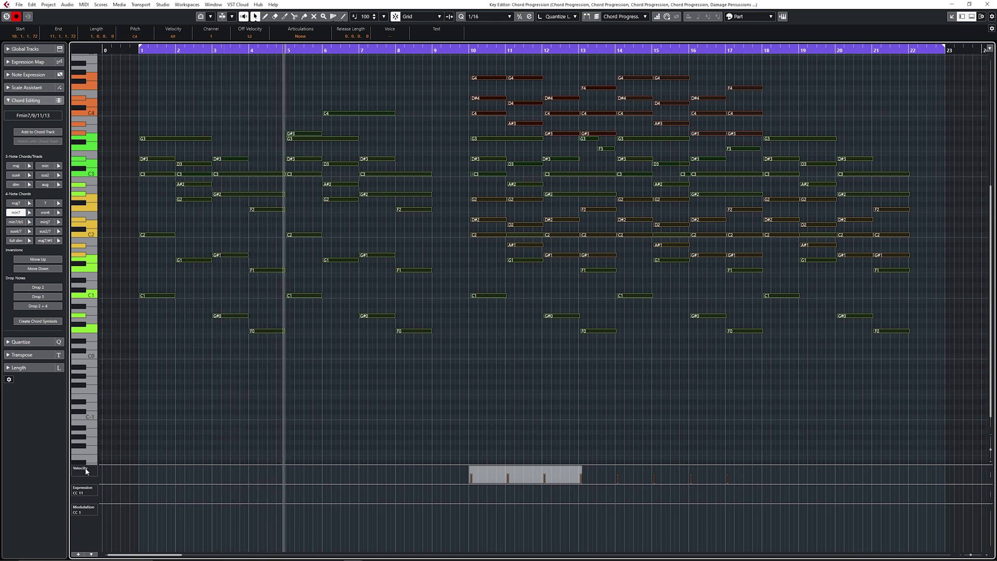
pyautogui.click(621, 17)
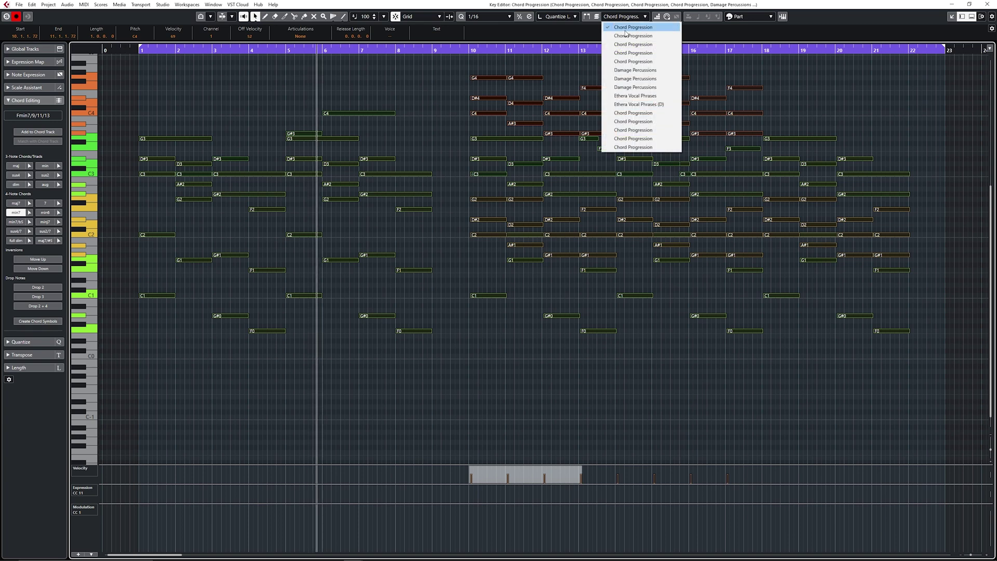
pyautogui.click(647, 105)
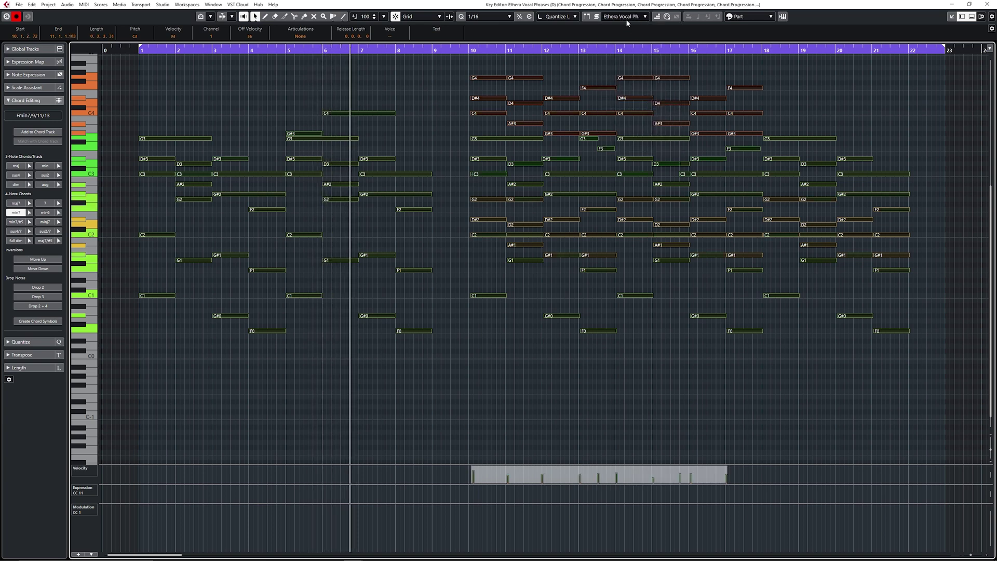
pyautogui.click(623, 17)
pyautogui.click(651, 96)
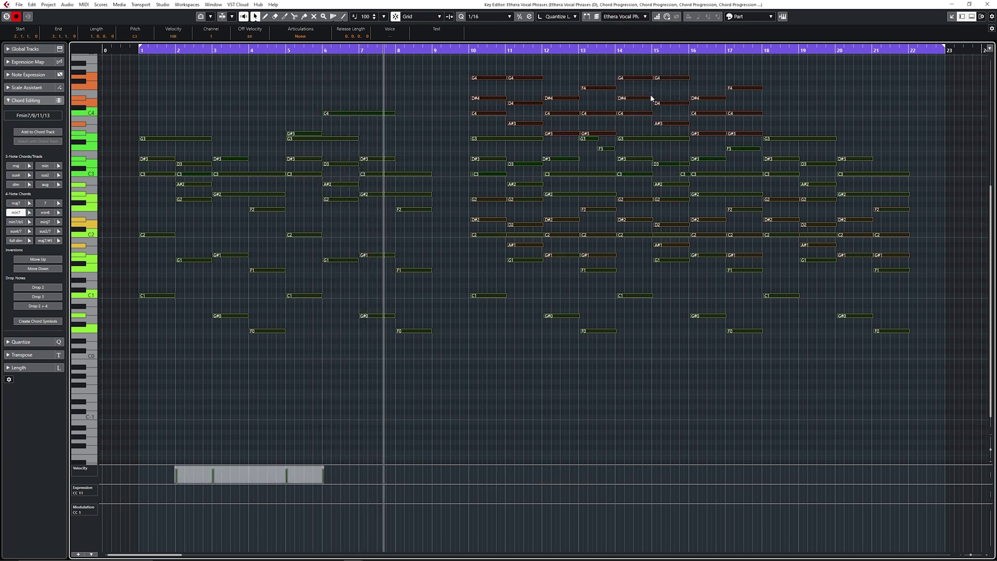
pyautogui.click(642, 16)
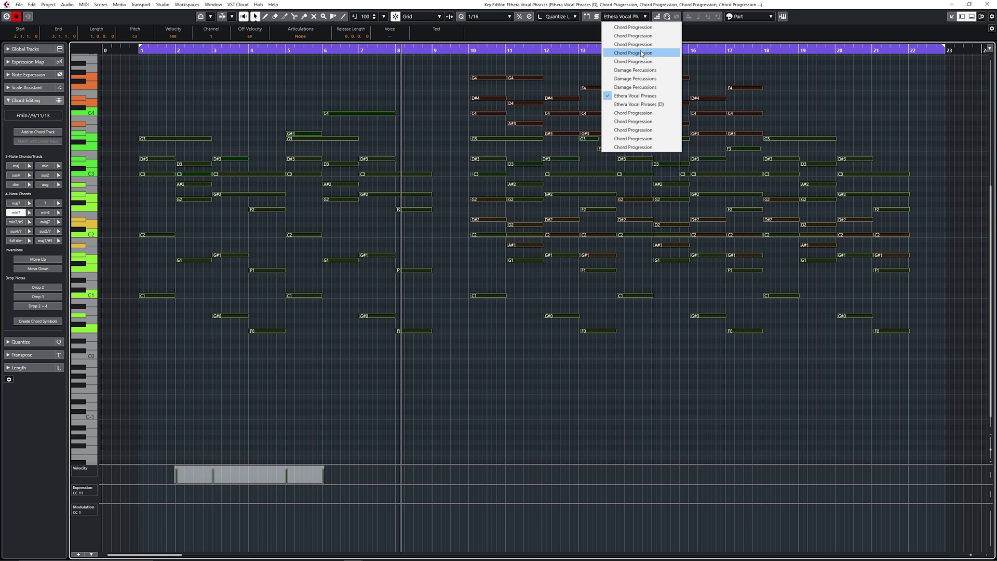
pyautogui.click(647, 114)
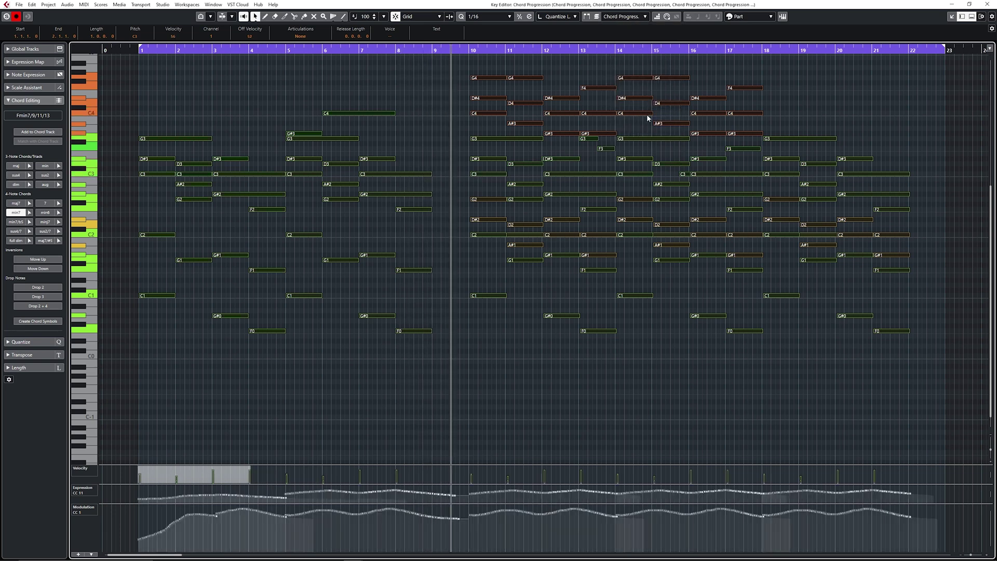